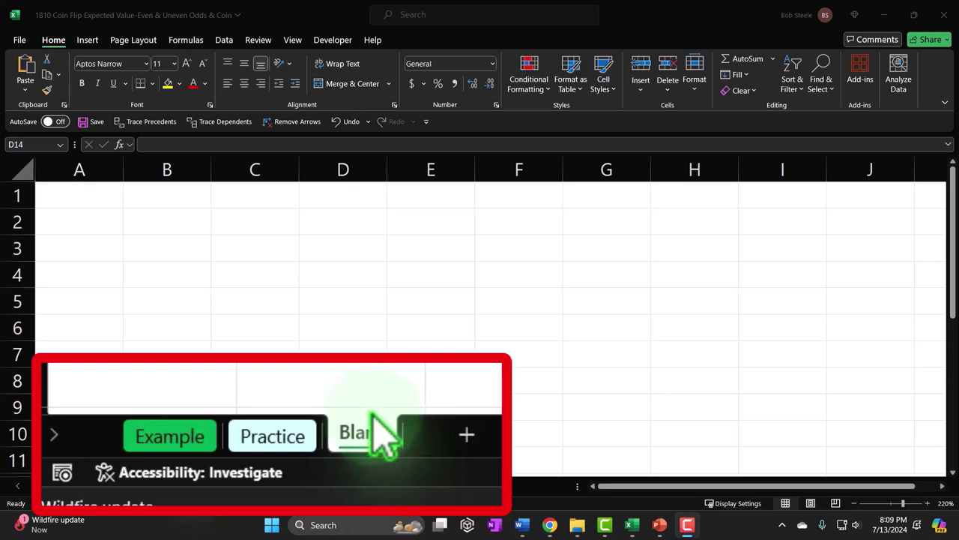
Open the Example sheet and examine its Coin Flip and first Pay Out tables.
click(101, 487)
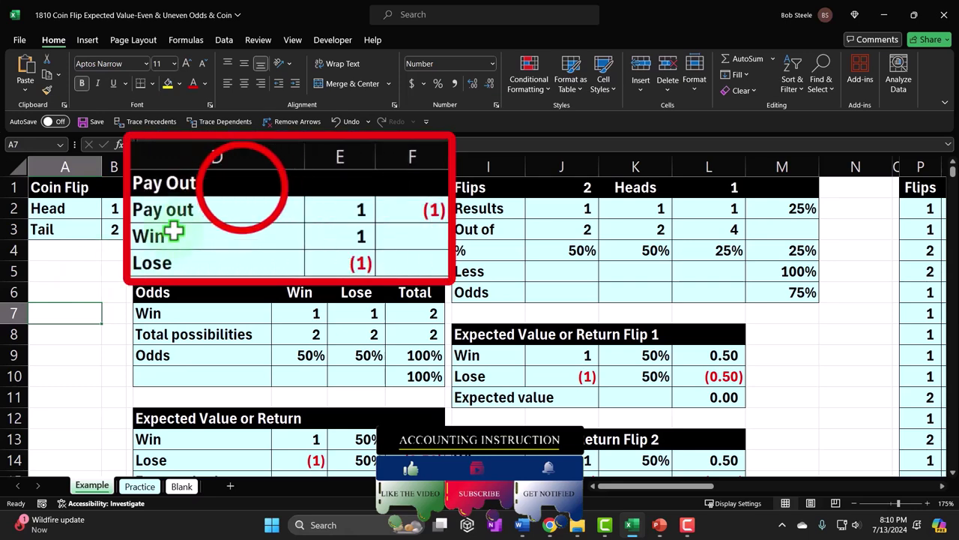
drag(241, 189, 387, 268)
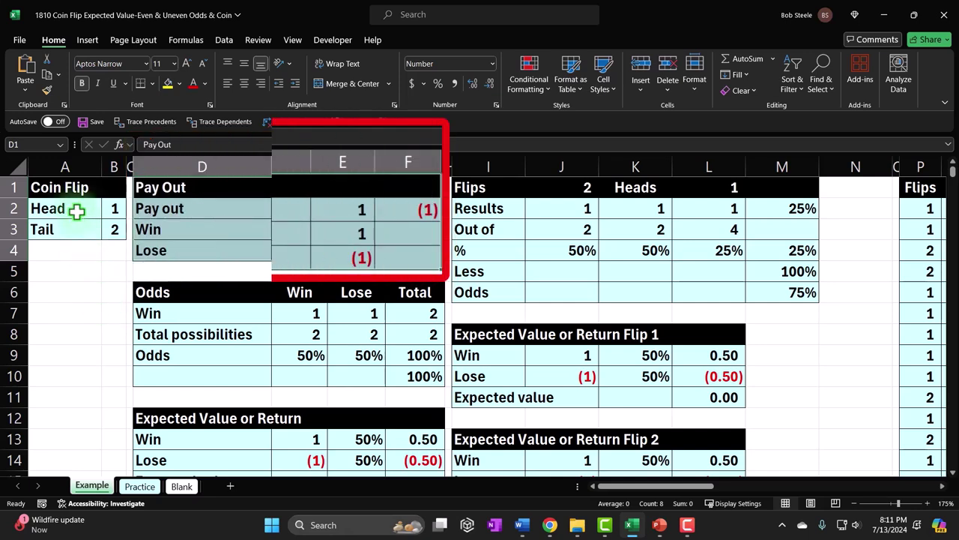
drag(71, 191, 120, 241)
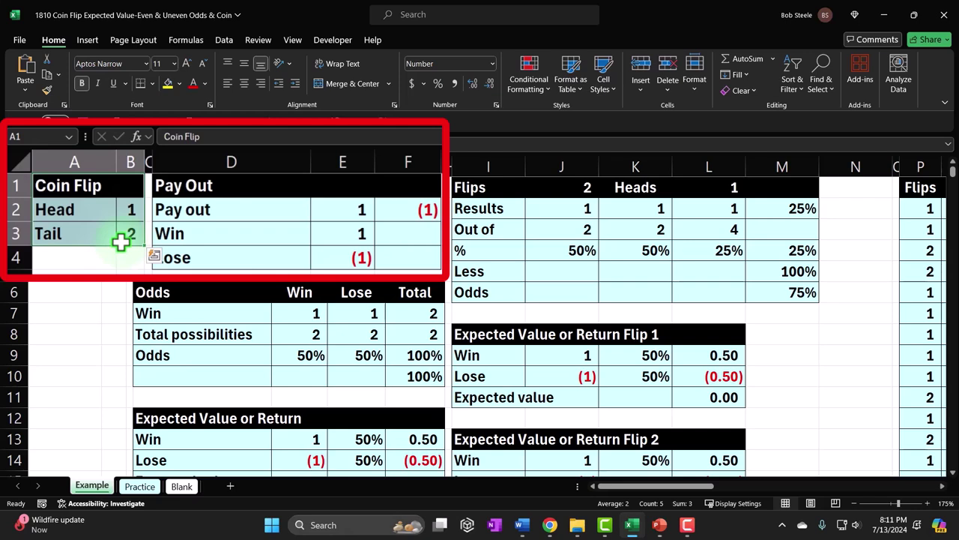
drag(210, 185, 399, 257)
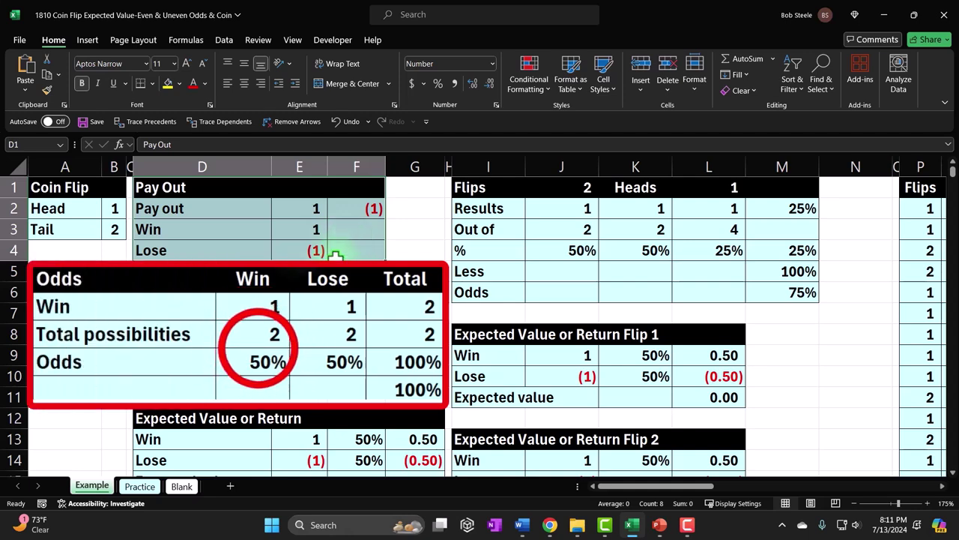
Examine the odds, expected value and payout tables for the different coin flip scenarios on the Example sheet.
click(302, 350)
scroll(303, 344, down, 1)
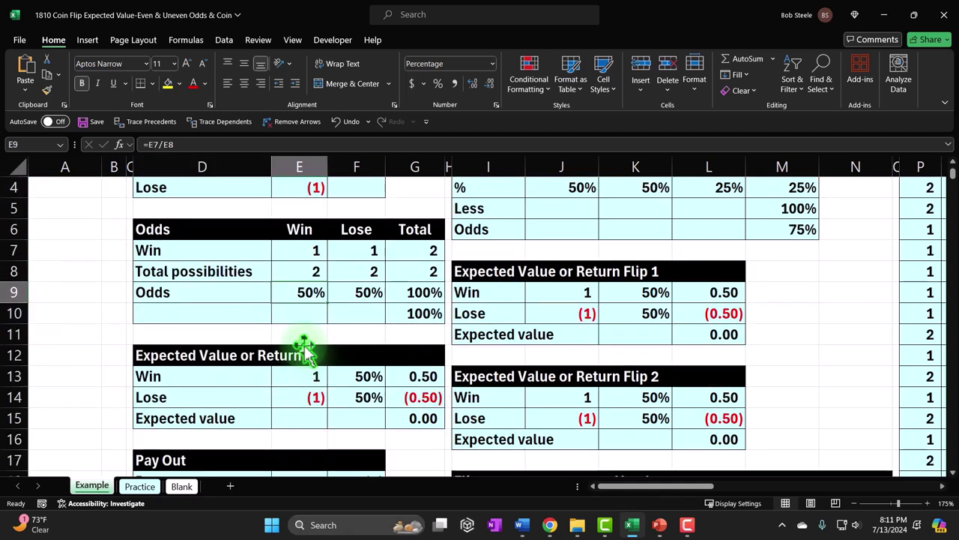
scroll(303, 345, down, 1)
scroll(303, 344, down, 3)
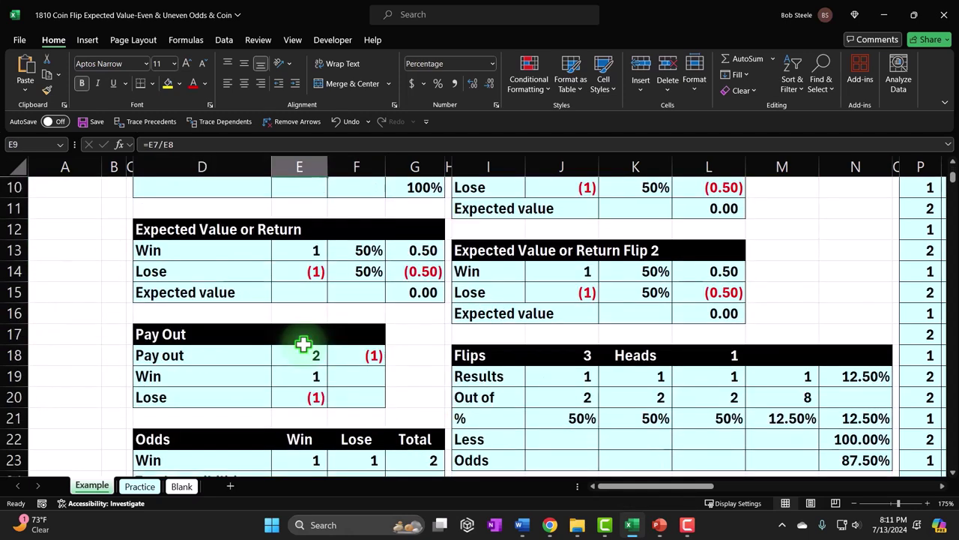
scroll(303, 341, down, 5)
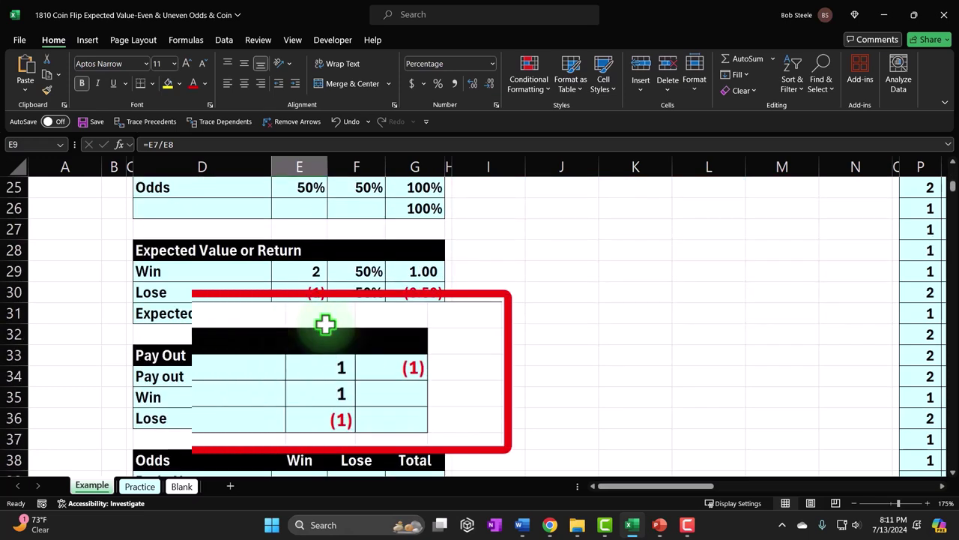
click(327, 396)
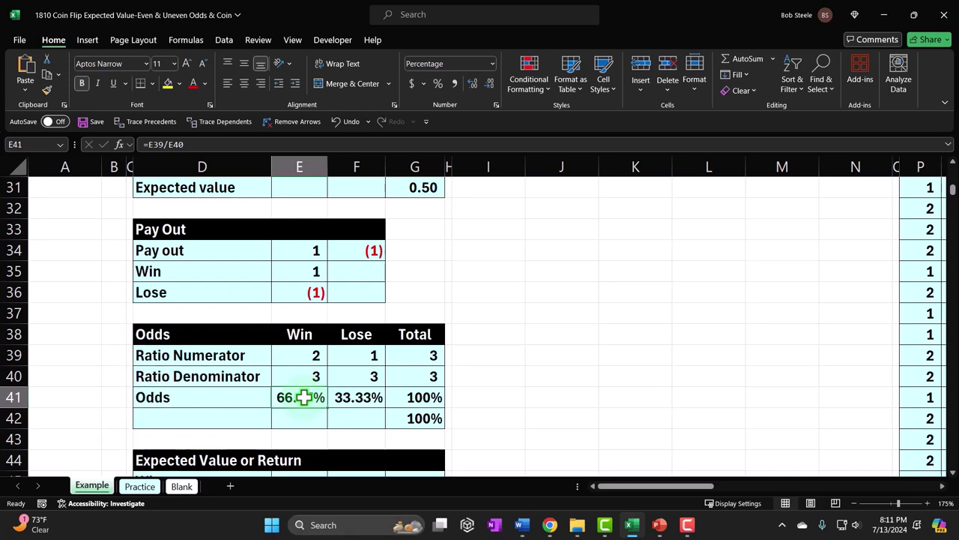
scroll(303, 397, up, 10)
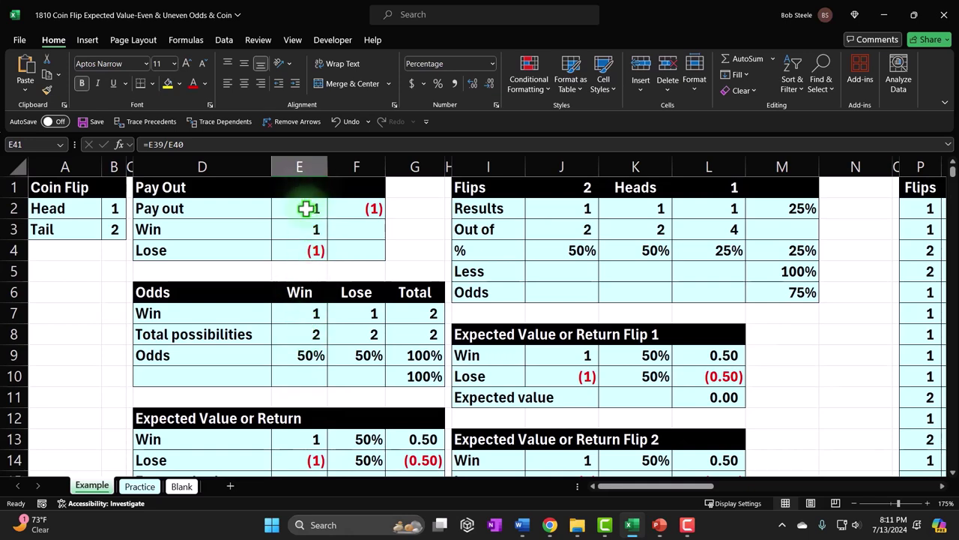
scroll(306, 209, down, 4)
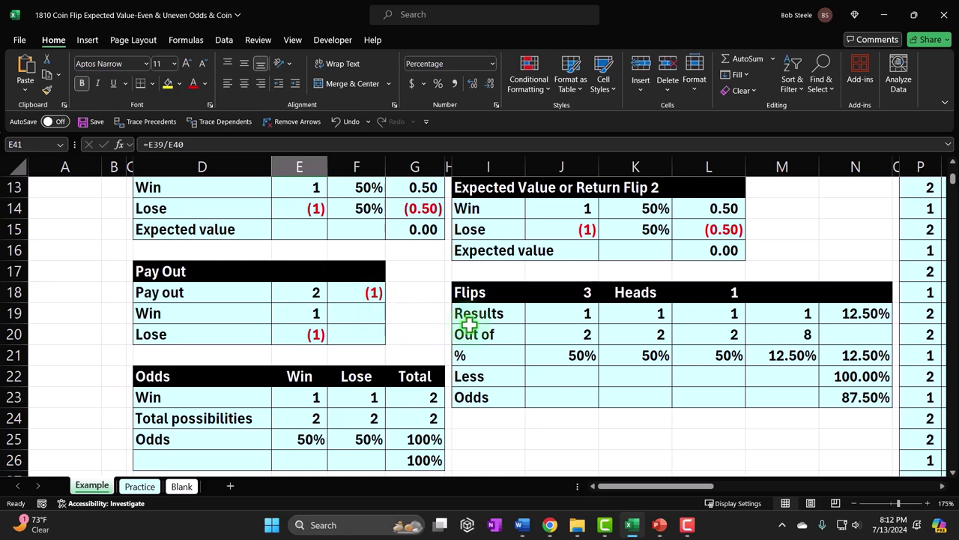
scroll(469, 323, up, 4)
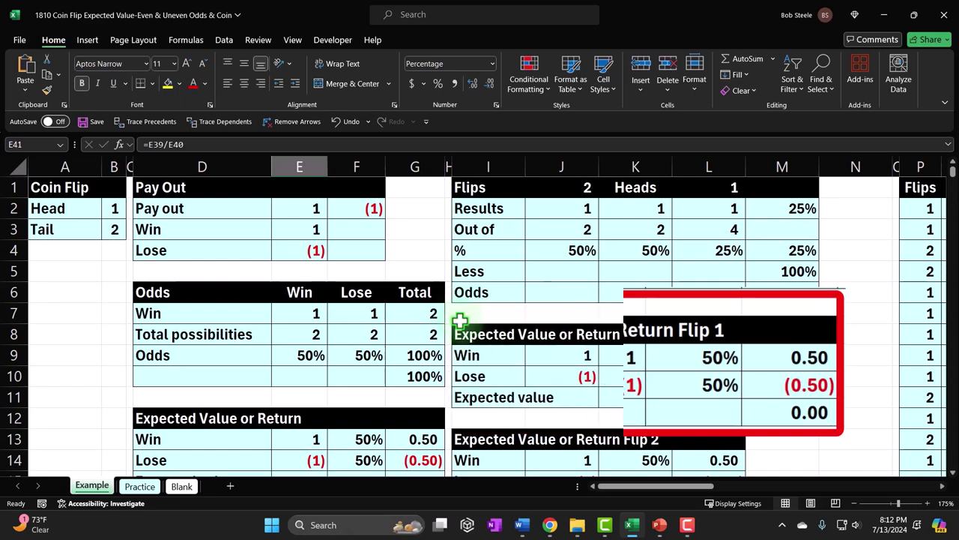
Examine the multiple-flip tables and inspect the RANDBETWEEN formula in the first cell of the simulated Flips columns.
drag(625, 486, 678, 494)
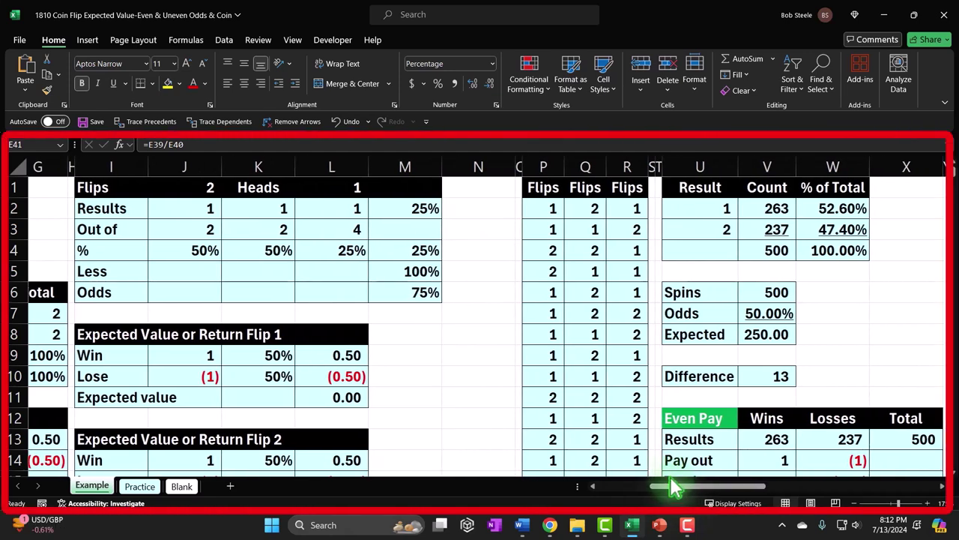
click(488, 334)
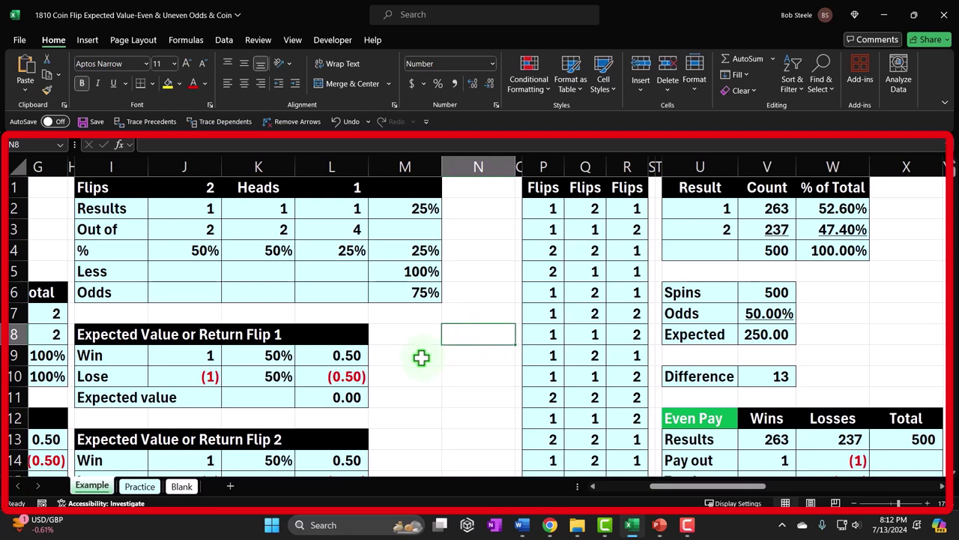
click(509, 406)
drag(670, 487, 731, 490)
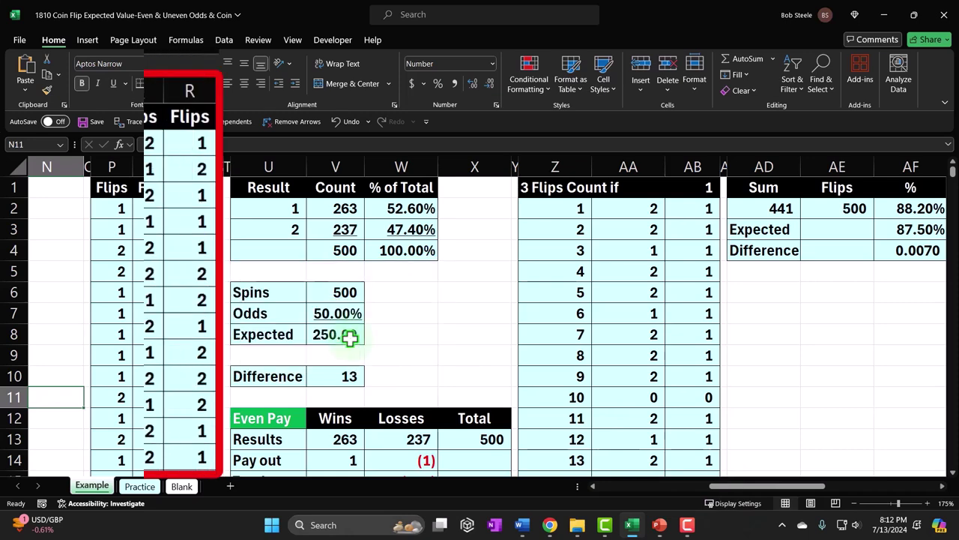
click(116, 209)
double_click(94, 145)
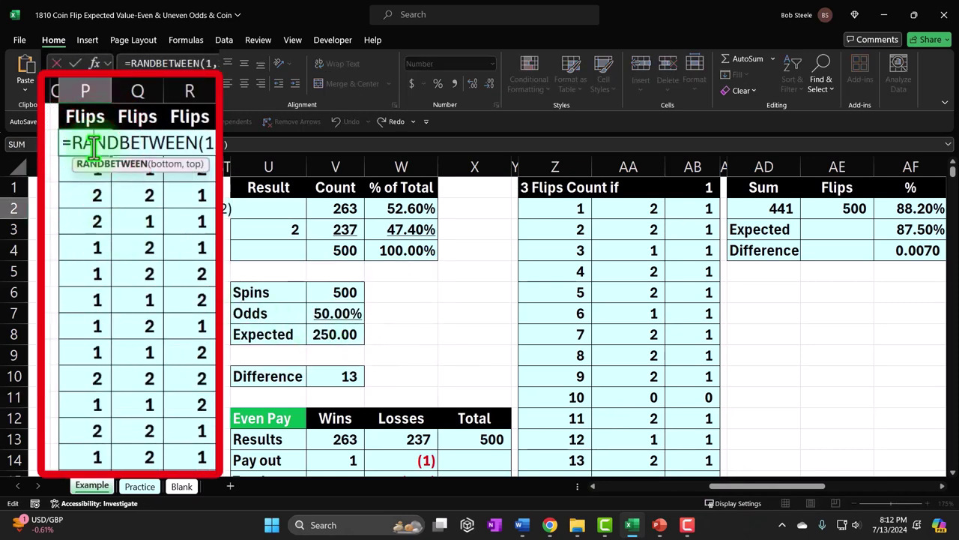
key(Return)
Look across the simulation results, the 3 Flips Count if table and the Uneven Coin section of the Example sheet.
key(Right)
key(Right)
key(Right)
key(Right)
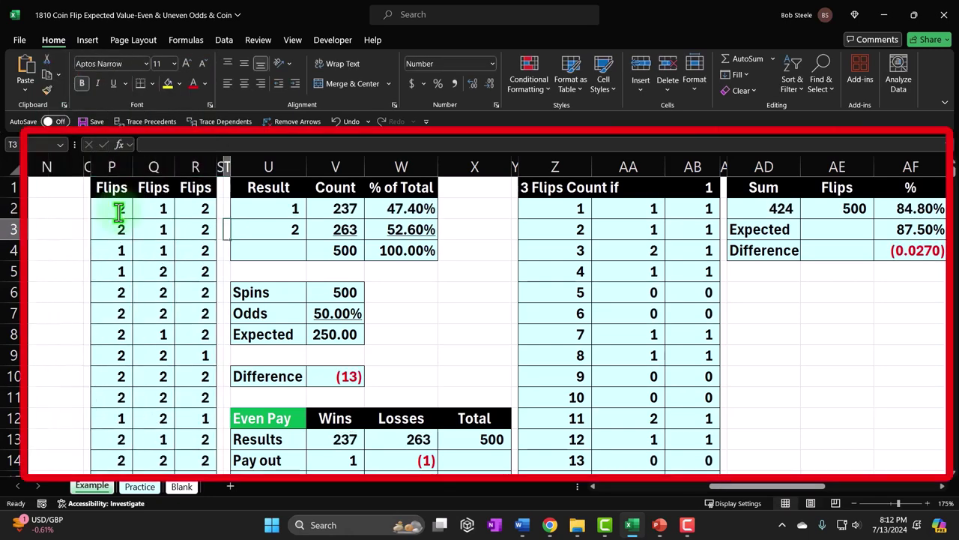
key(Right)
key(Right)
key(Right)
key(Right)
key(Right)
key(Right)
key(Right)
key(Right)
key(Right)
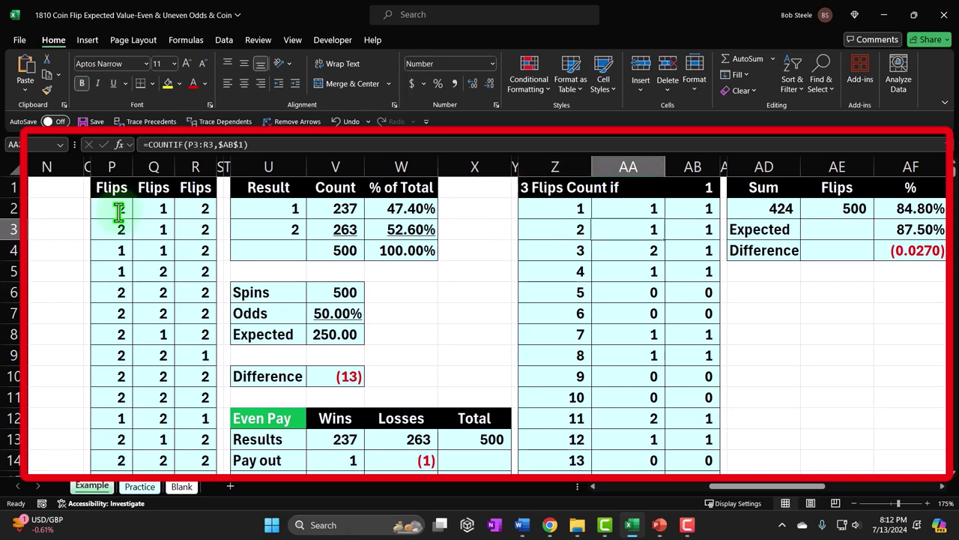
key(Right)
key(Right)
key(Right)
key(Right)
key(Right)
key(Right)
key(Right)
key(Right)
key(Right)
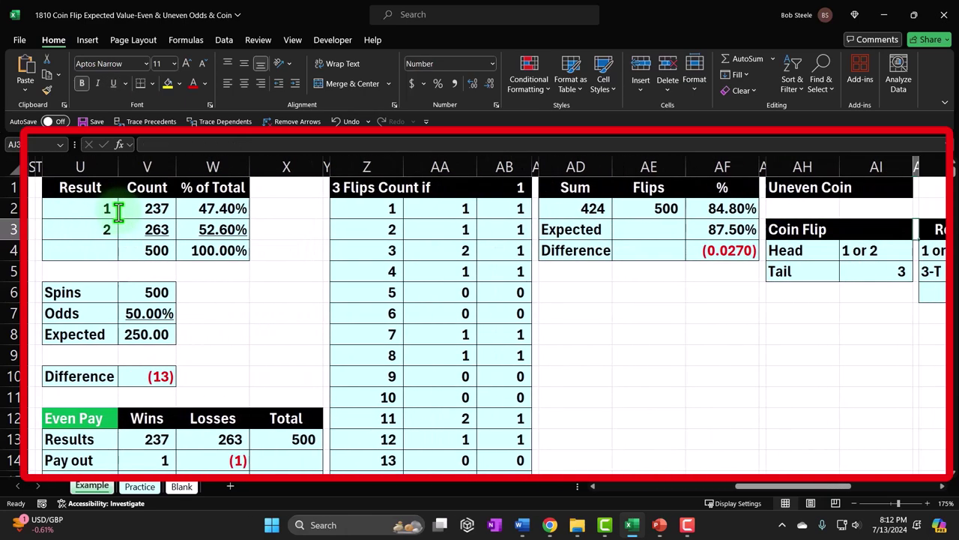
key(Right)
key(Right)
key(Right)
key(Right)
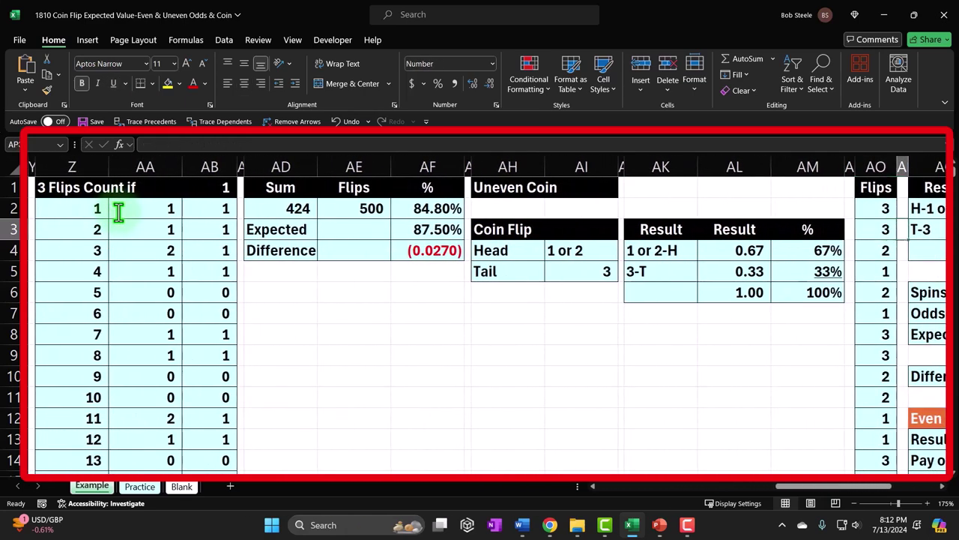
key(Right)
key(Right)
key(Right)
key(Right)
key(Right)
key(Right)
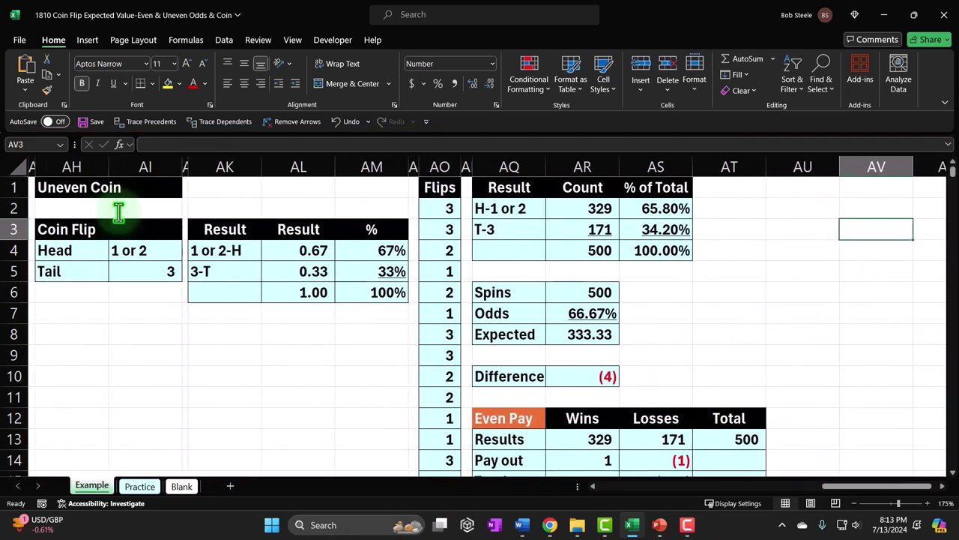
Return to the Coin Flip table in column A of the Example sheet.
key(Left)
key(Left)
key(Left)
key(Left)
key(Left)
key(Left)
key(Left)
key(Left)
key(Left)
key(Left)
key(Left)
key(Left)
key(Left)
key(Left)
key(Left)
key(Left)
key(Left)
key(Left)
key(Left)
key(Left)
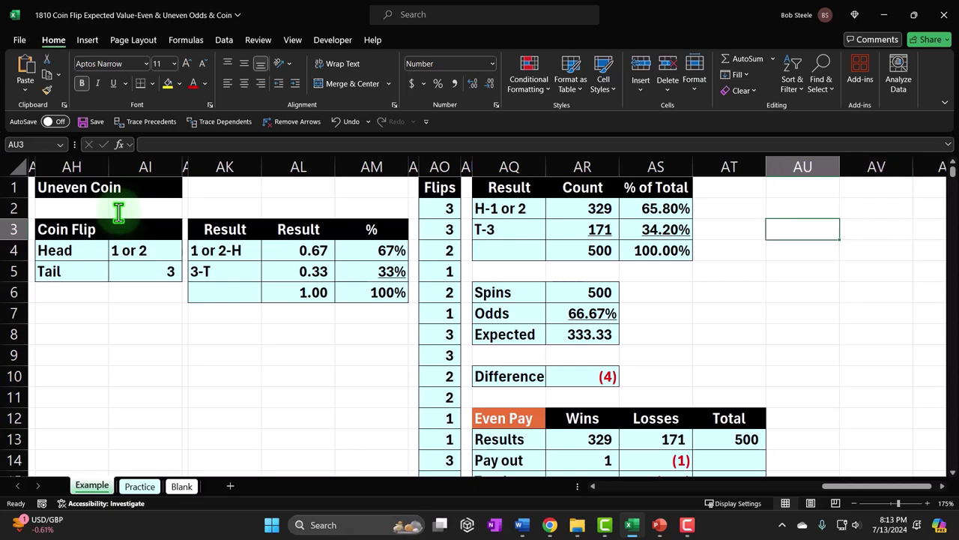
key(Left)
key(Left)
key(Left)
key(Left)
key(Left)
key(Left)
key(Left)
key(Left)
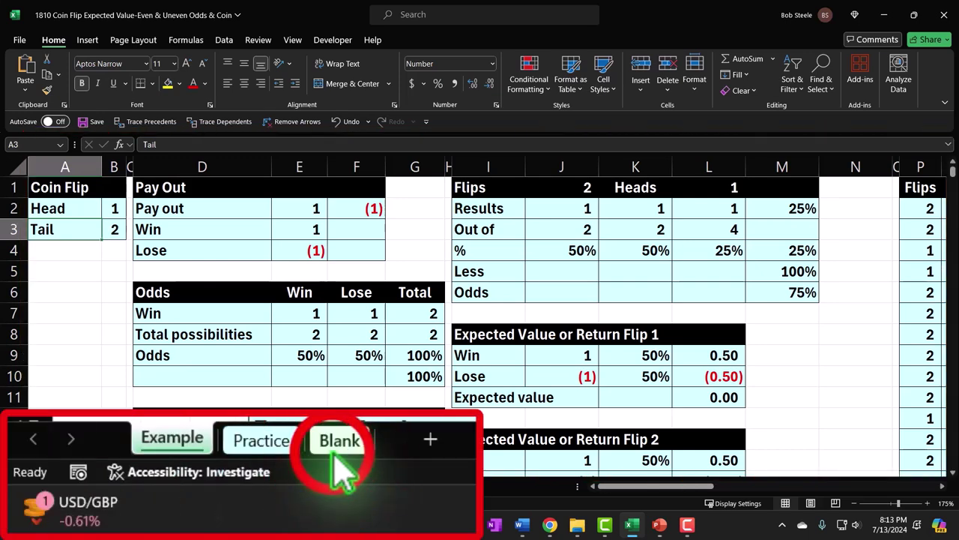
Look at the Blank sheet and at the preformatted Coin Flip and Pay Out tables on the Practice sheet.
click(337, 450)
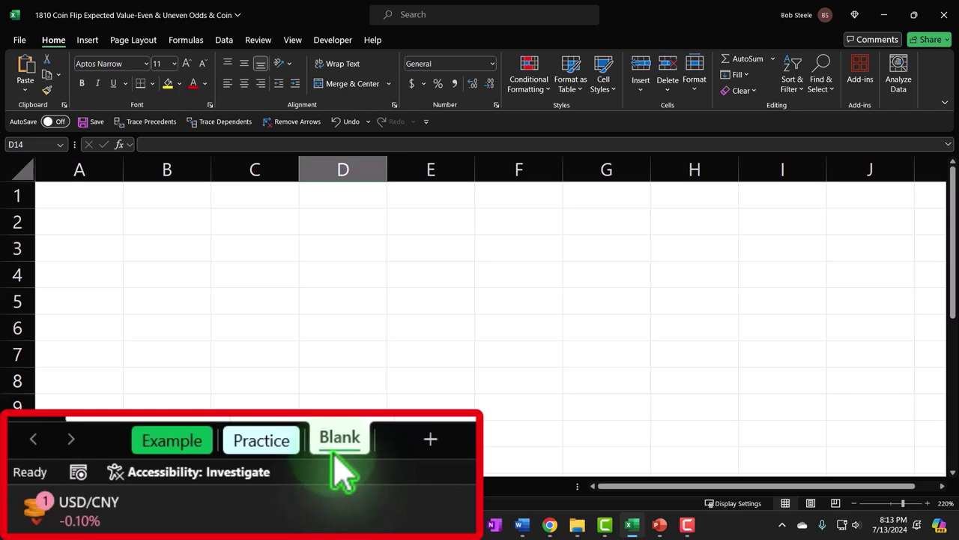
click(150, 488)
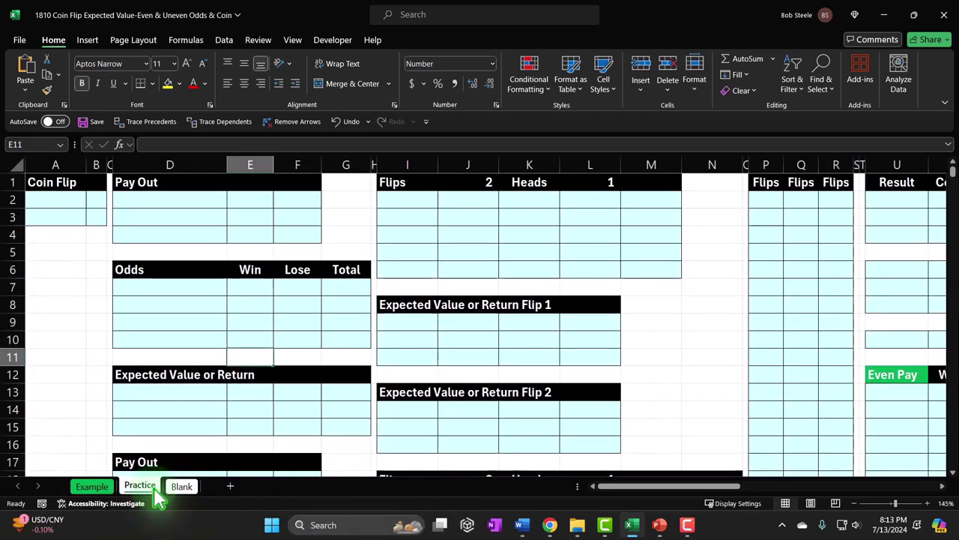
click(77, 206)
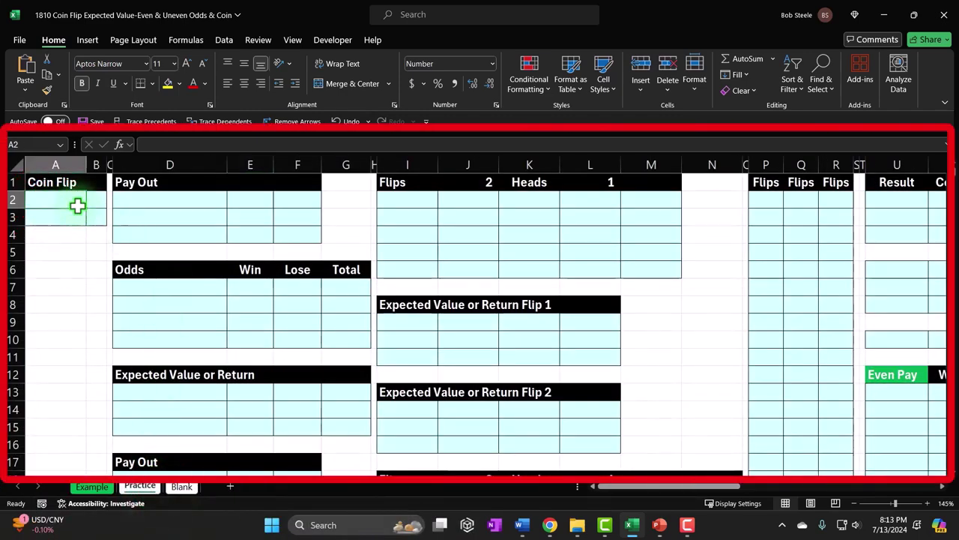
drag(77, 205, 86, 210)
drag(149, 204, 299, 227)
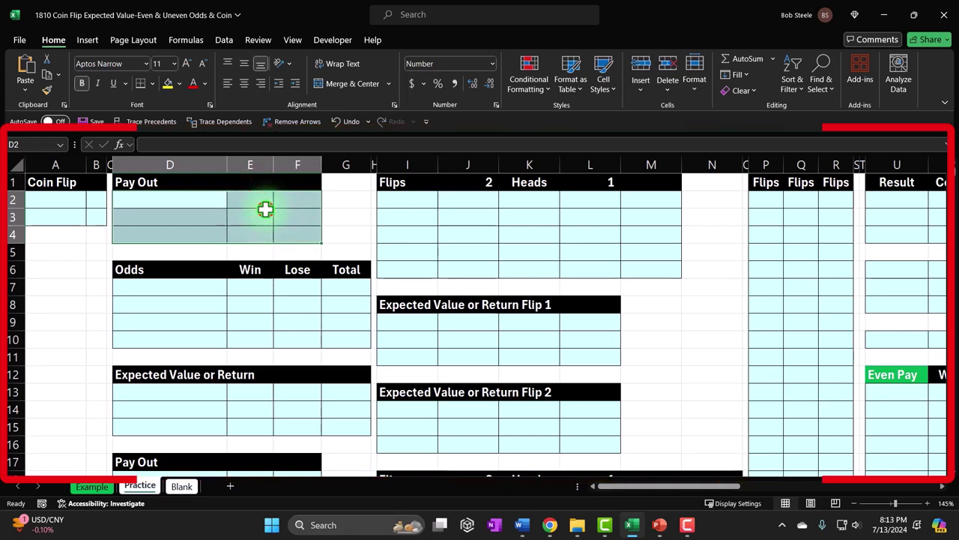
click(266, 216)
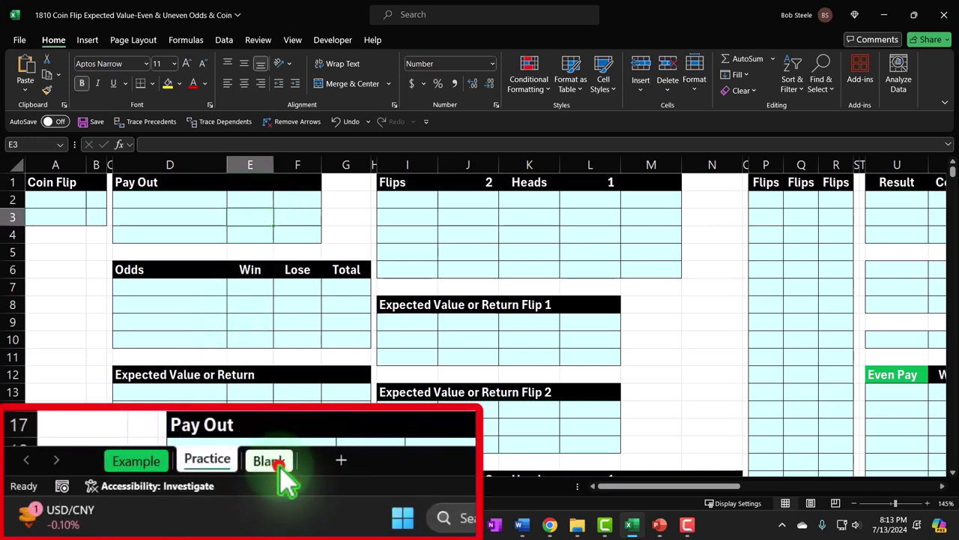
Format all cells of the Blank sheet as bold Currency with no symbol, 0 decimal places and negatives in red parentheses.
click(182, 486)
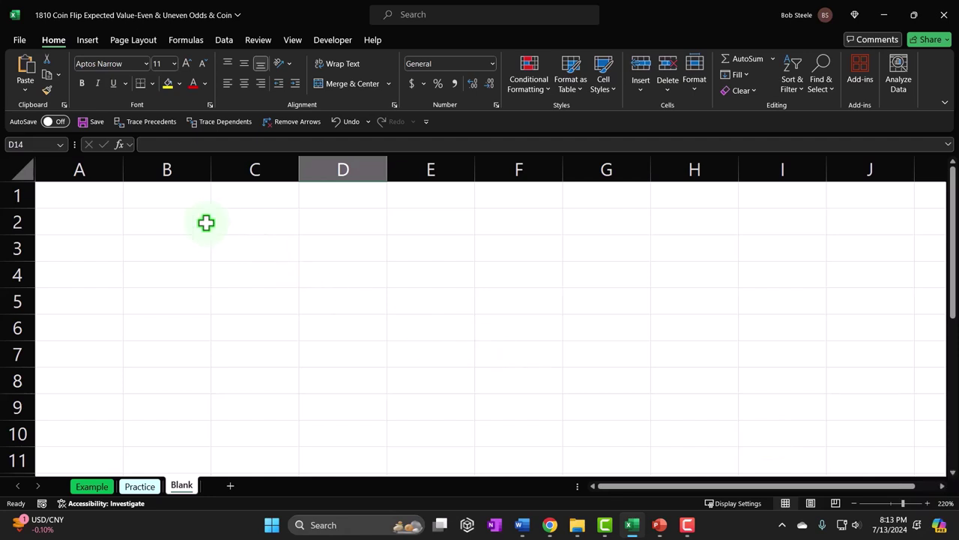
click(14, 171)
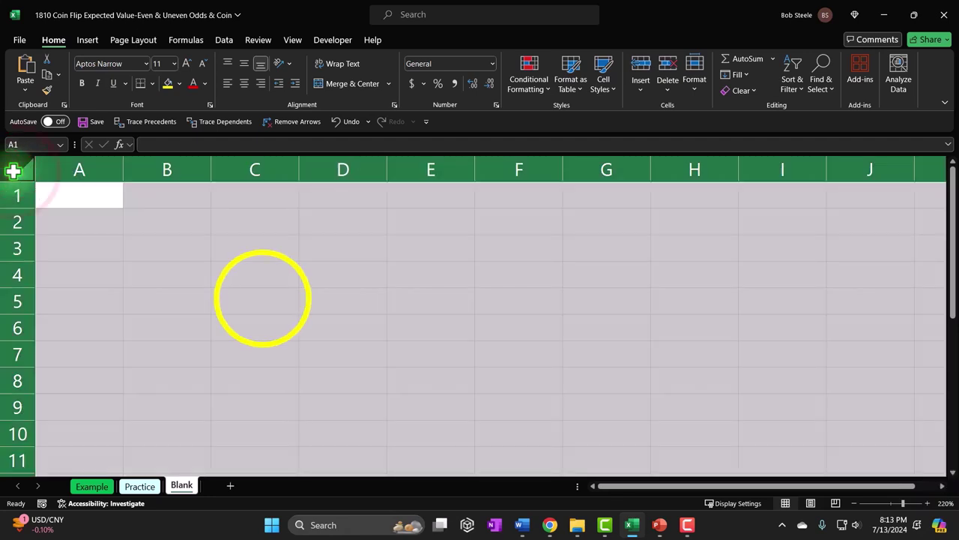
right_click(263, 299)
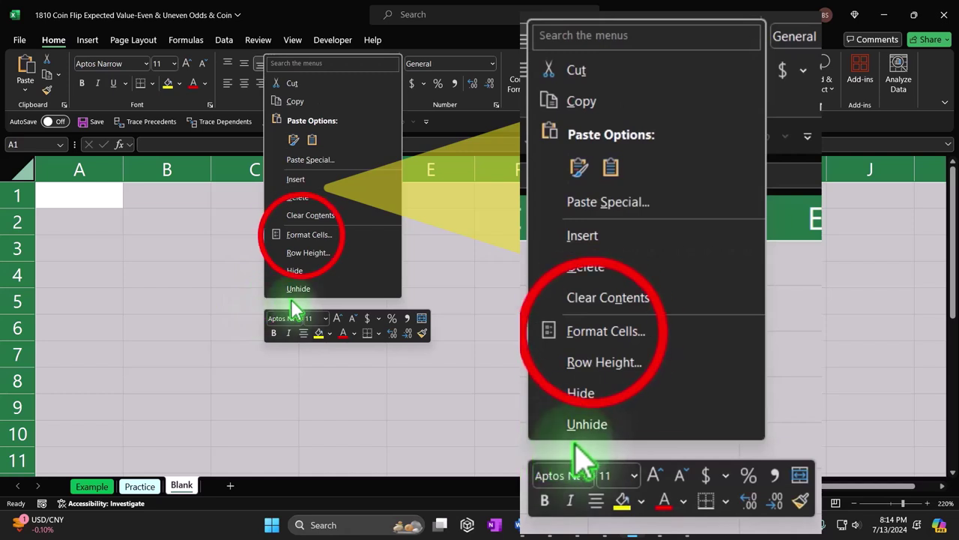
click(302, 236)
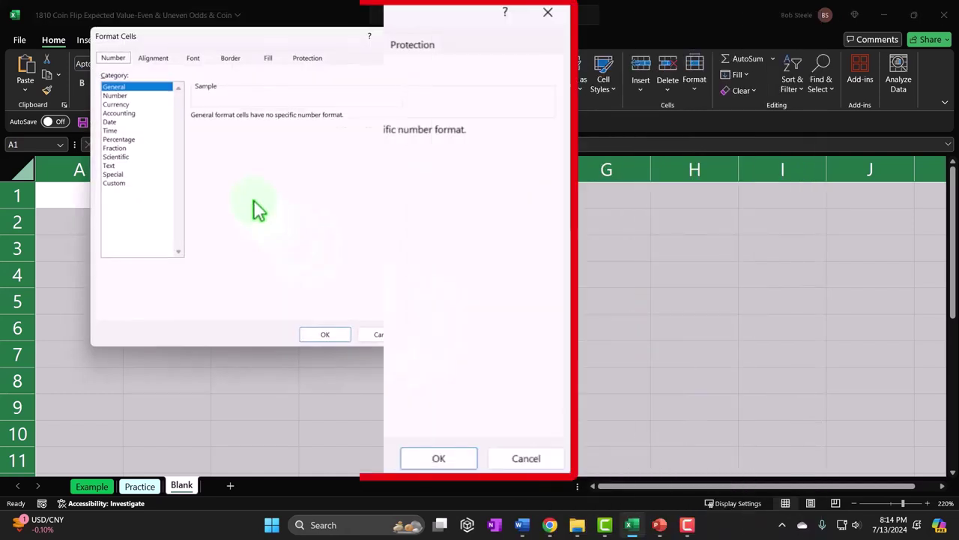
click(141, 115)
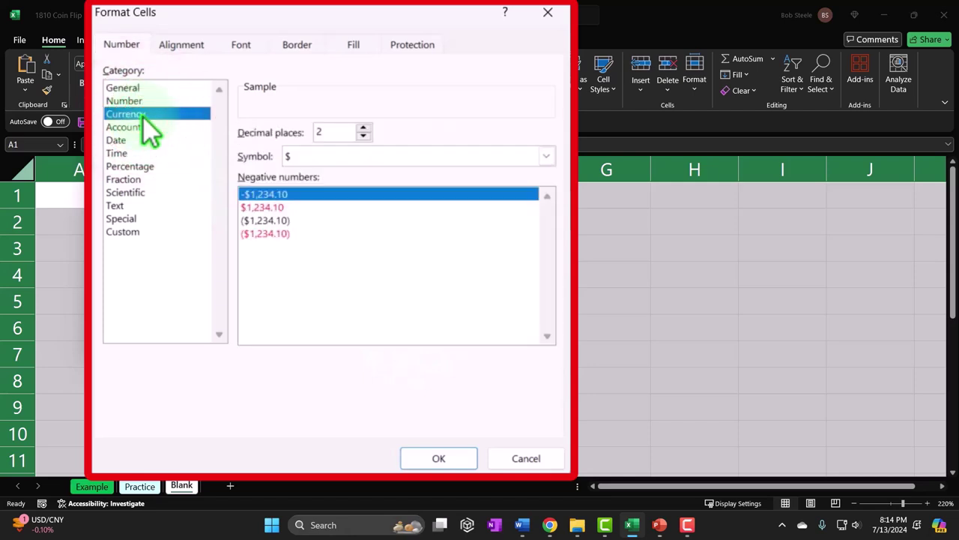
click(271, 234)
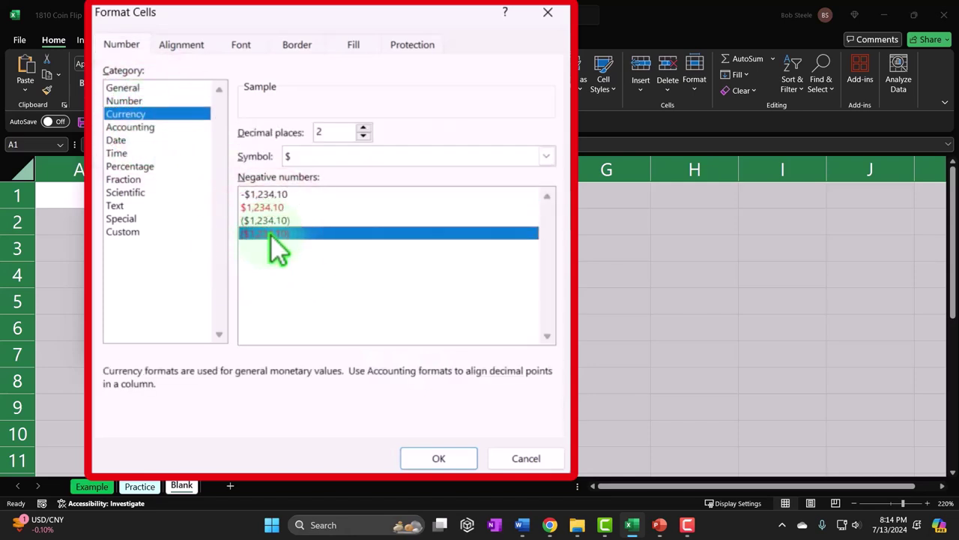
click(370, 158)
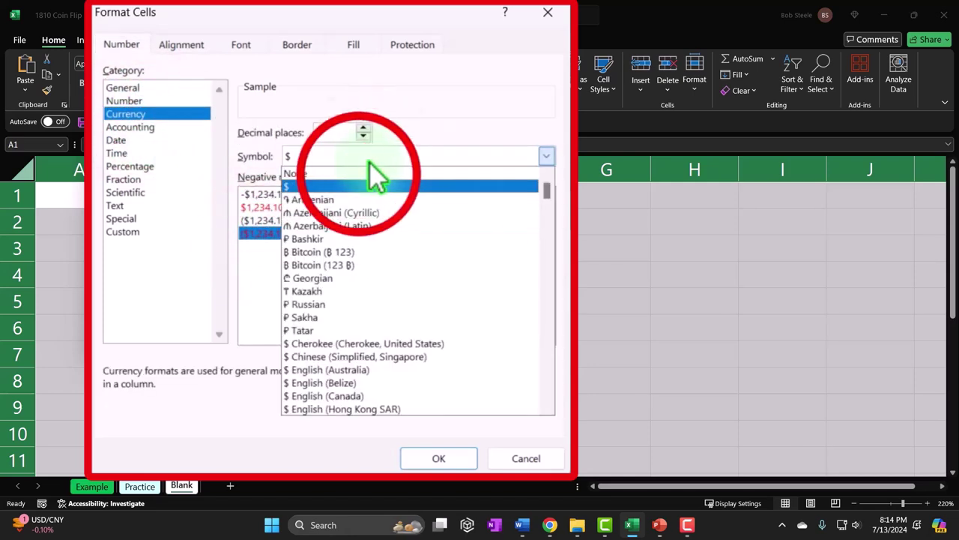
click(357, 168)
click(364, 136)
click(363, 136)
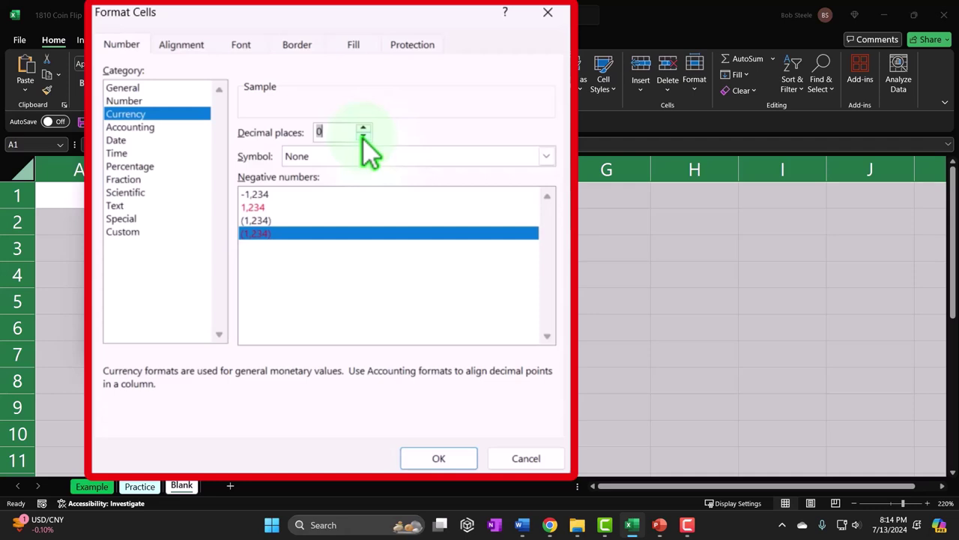
click(449, 459)
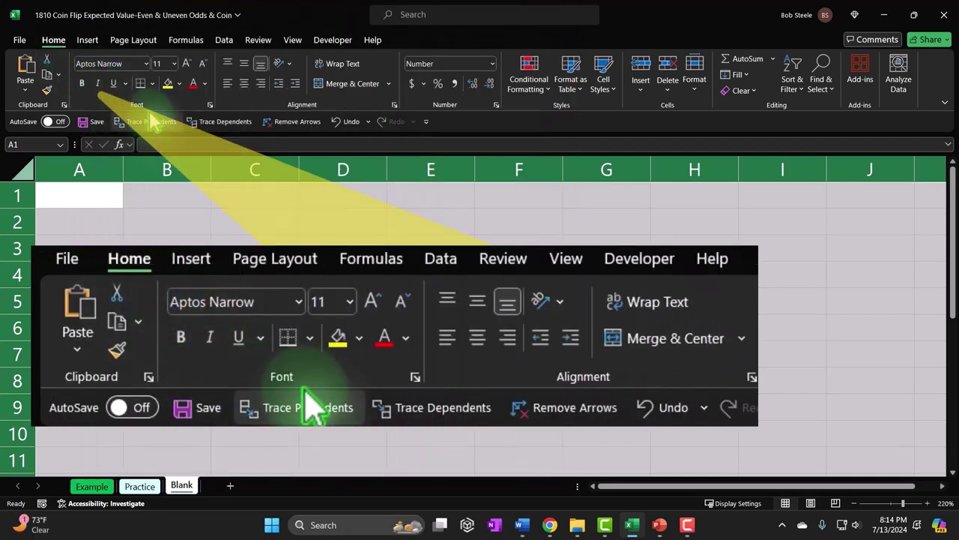
click(83, 85)
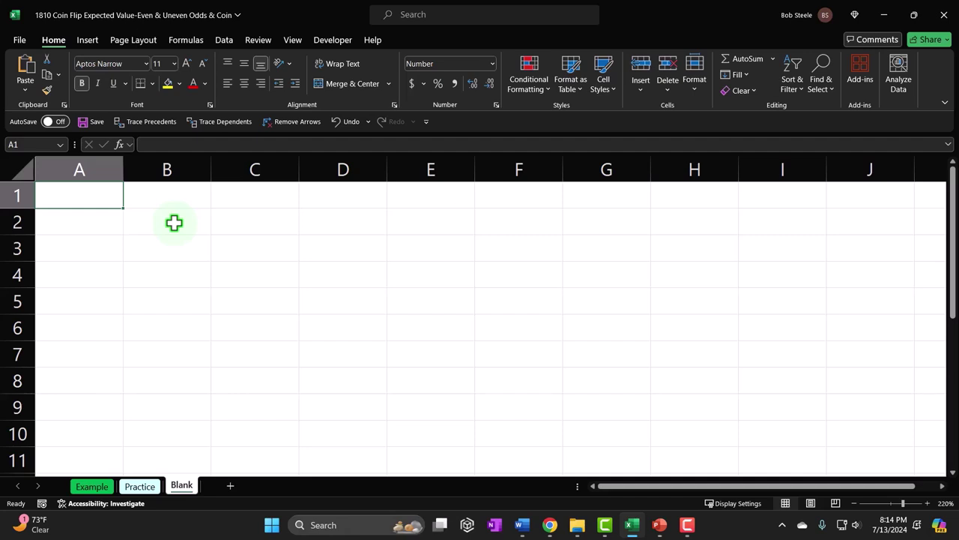
Enter the heading Coin Flip in A1, with Heads as 1 and Tails as 2 in the two rows below.
text(Coin Flip)
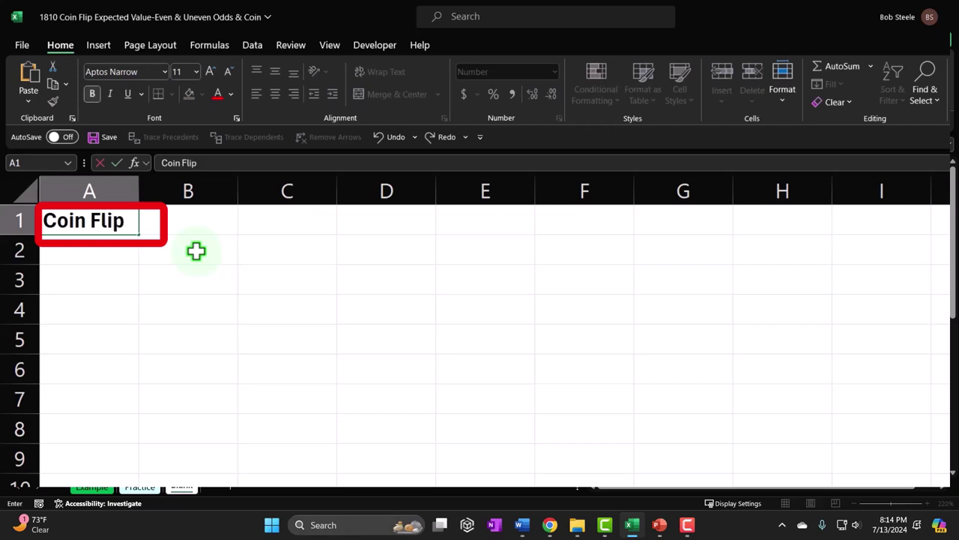
key(Return)
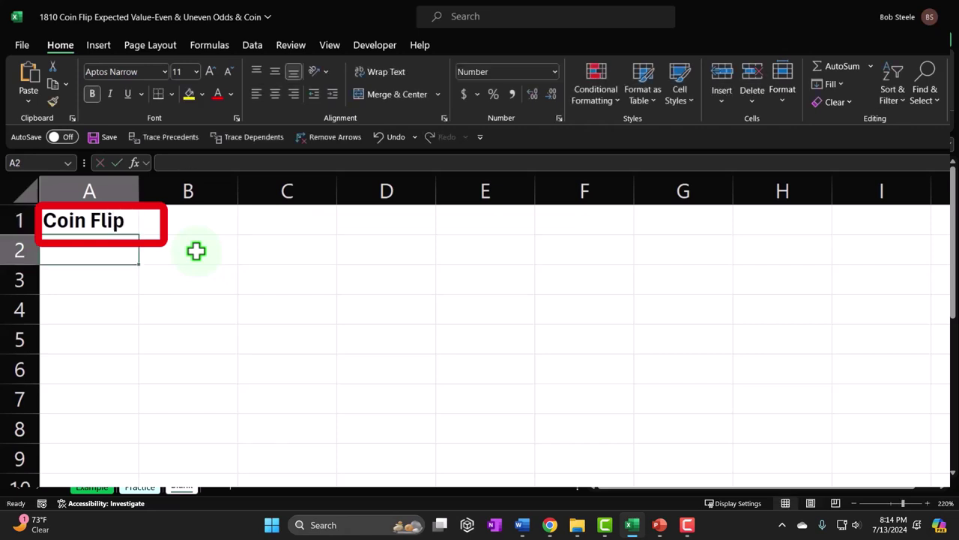
text(Heads)
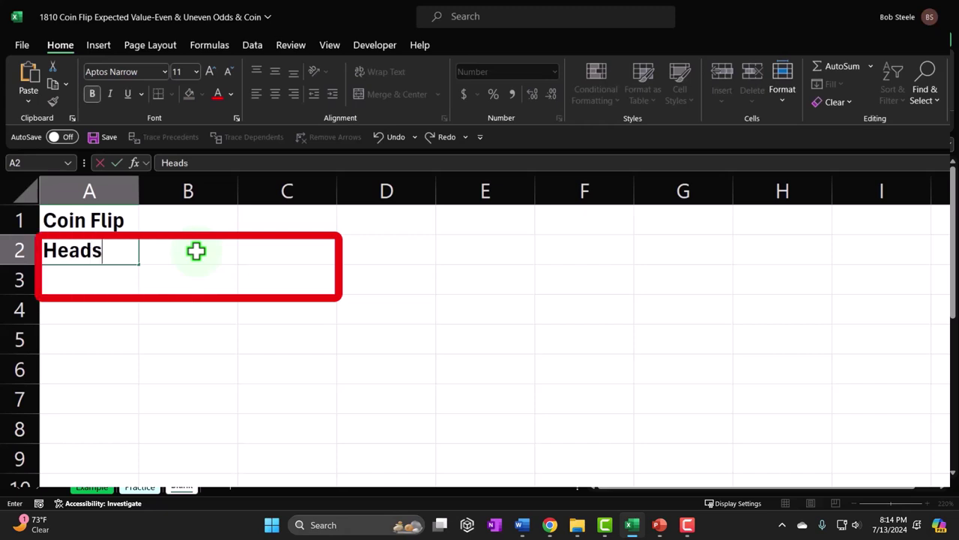
click(195, 251)
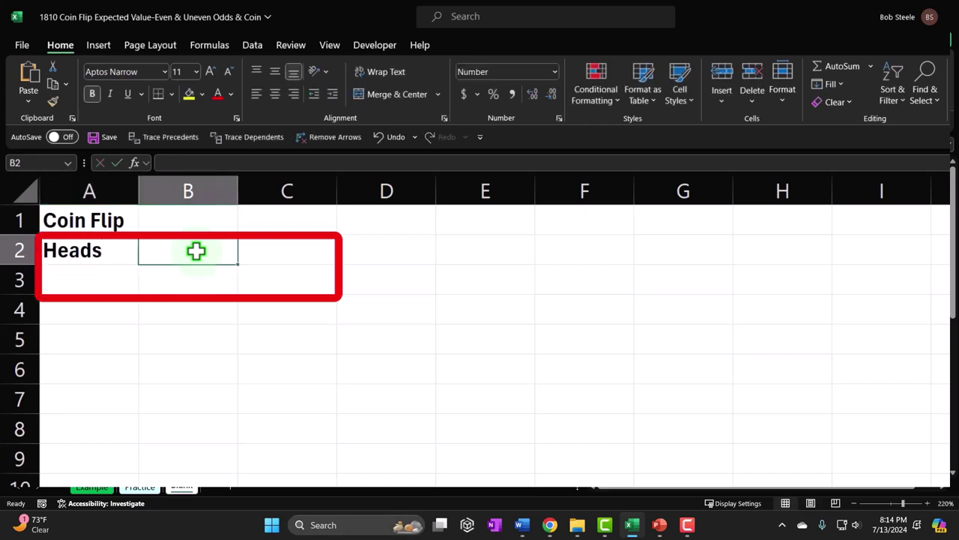
text(1)
key(Return)
text(Ta)
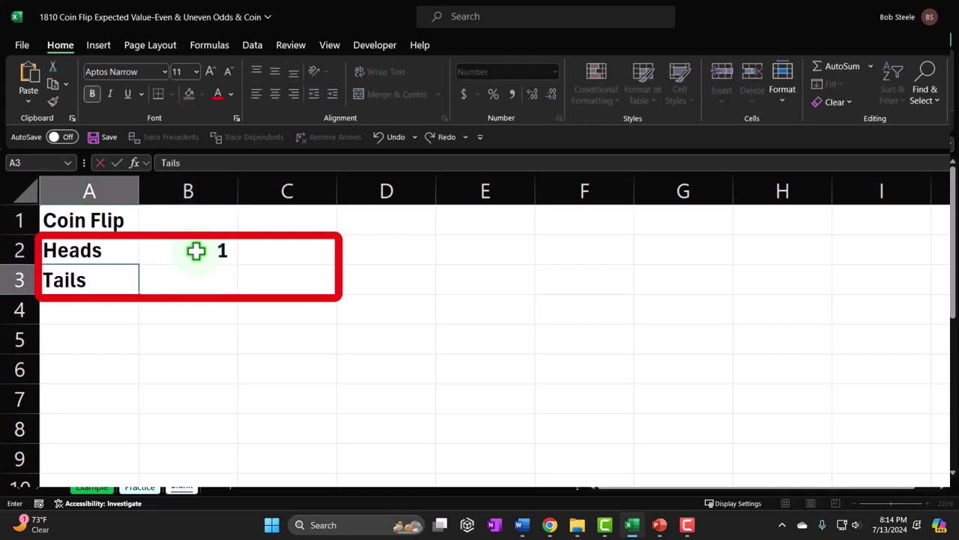
text(ils)
key(Tab)
text(2)
key(Return)
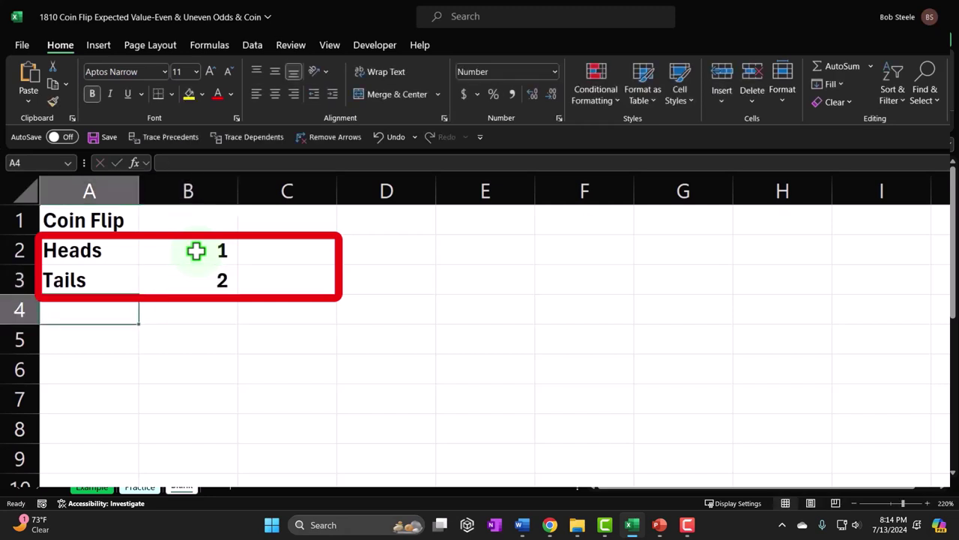
click(112, 252)
click(108, 279)
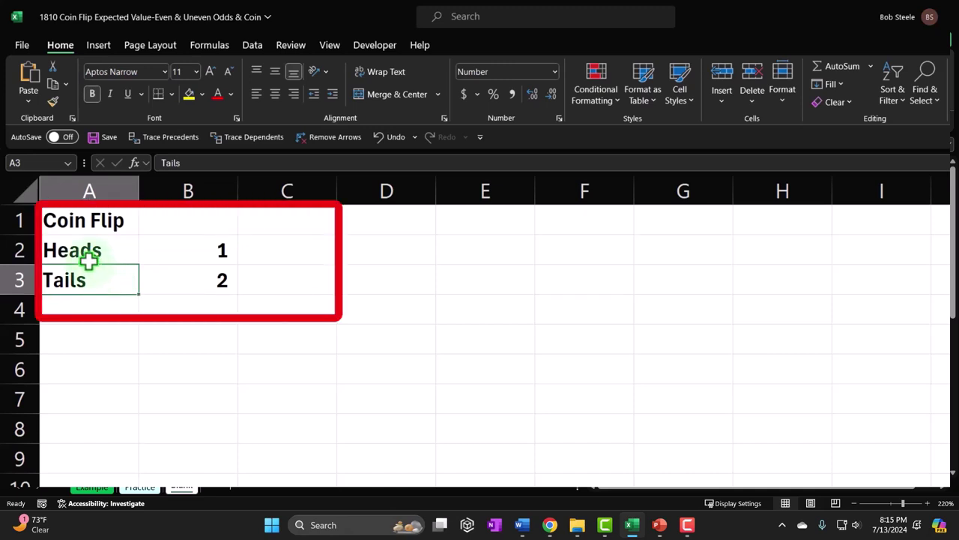
drag(171, 248, 172, 268)
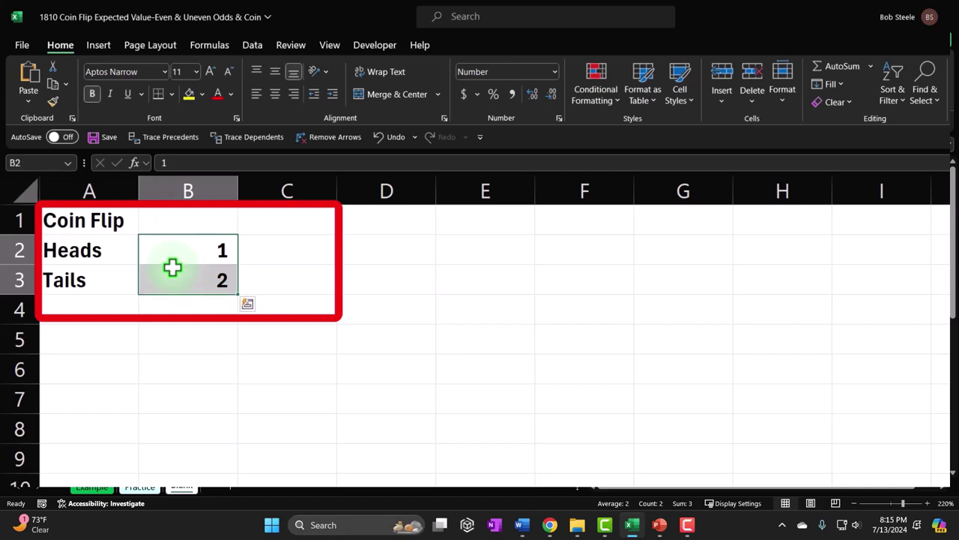
Format the Coin Flip header A1:B1 with a black fill and white text.
drag(112, 221, 170, 221)
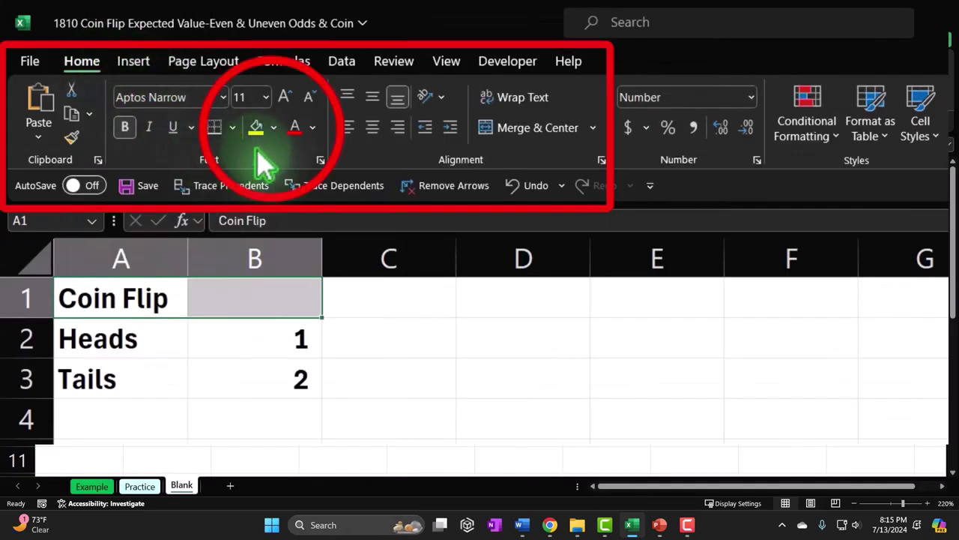
click(273, 129)
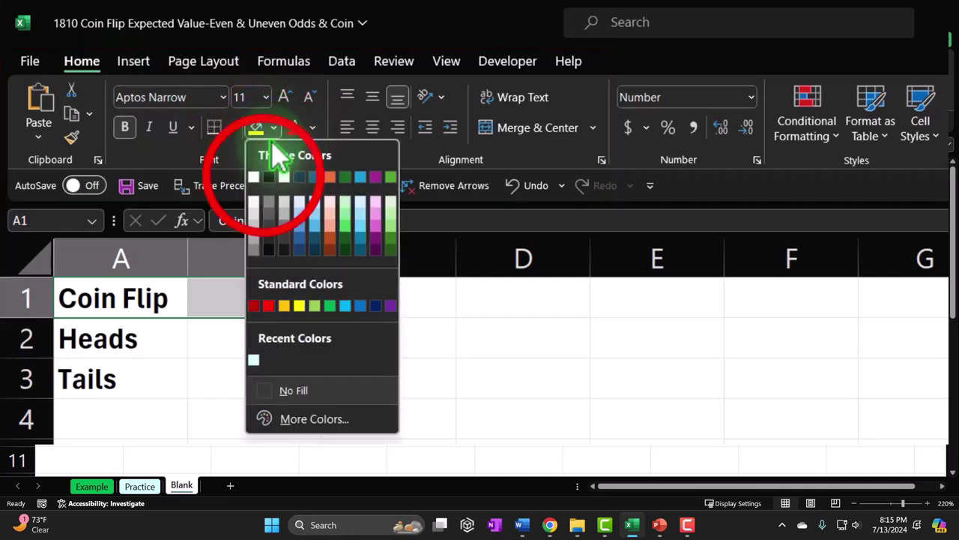
click(268, 161)
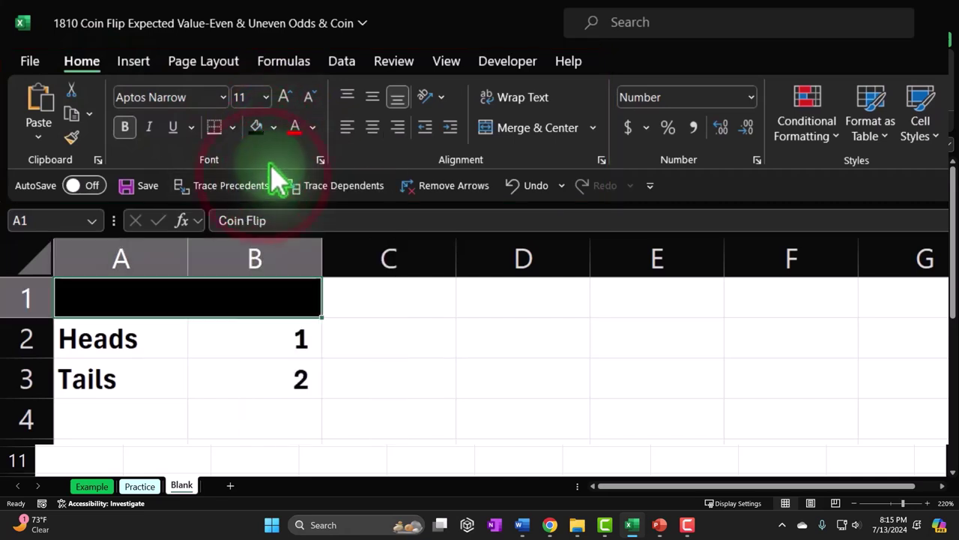
click(313, 128)
click(293, 203)
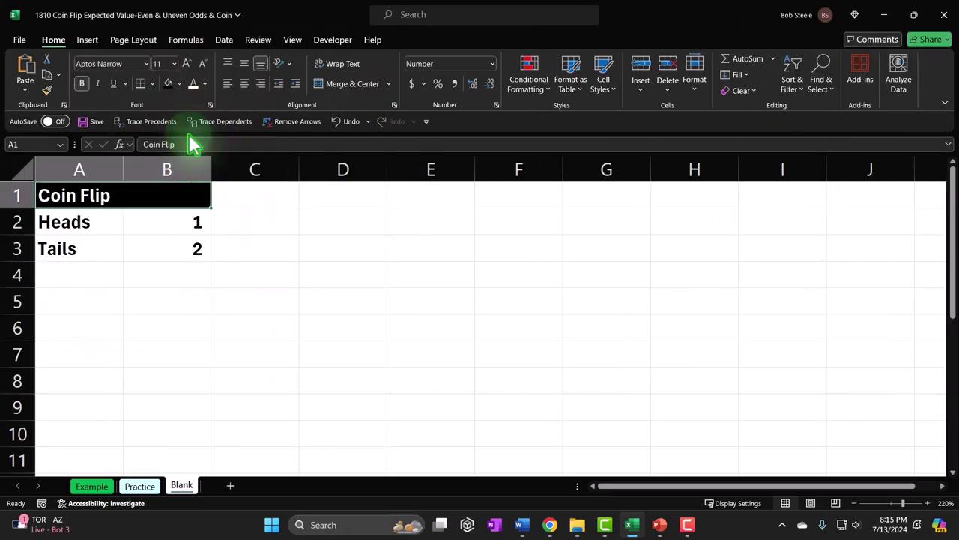
Apply all borders and a custom light blue fill to the Heads and Tails rows in A2:B3.
drag(104, 224, 150, 242)
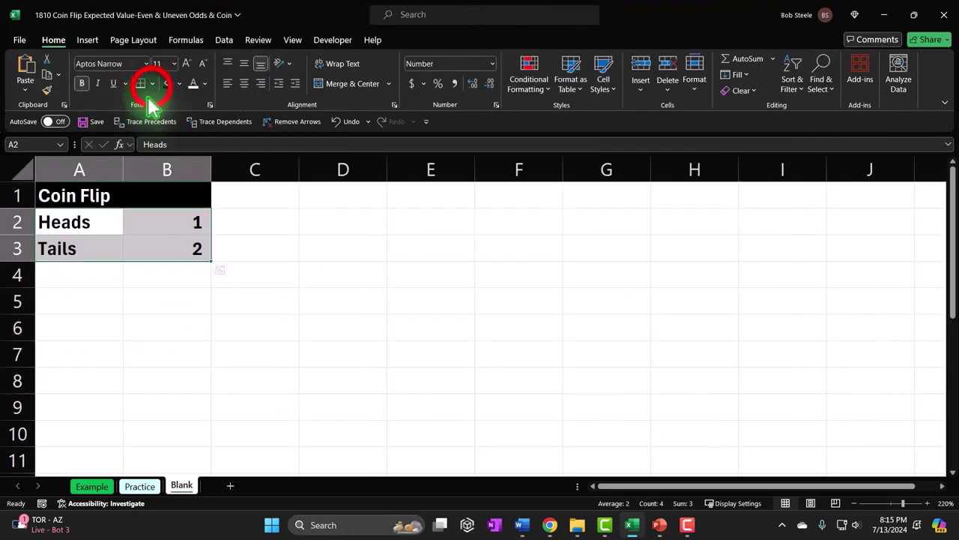
click(192, 105)
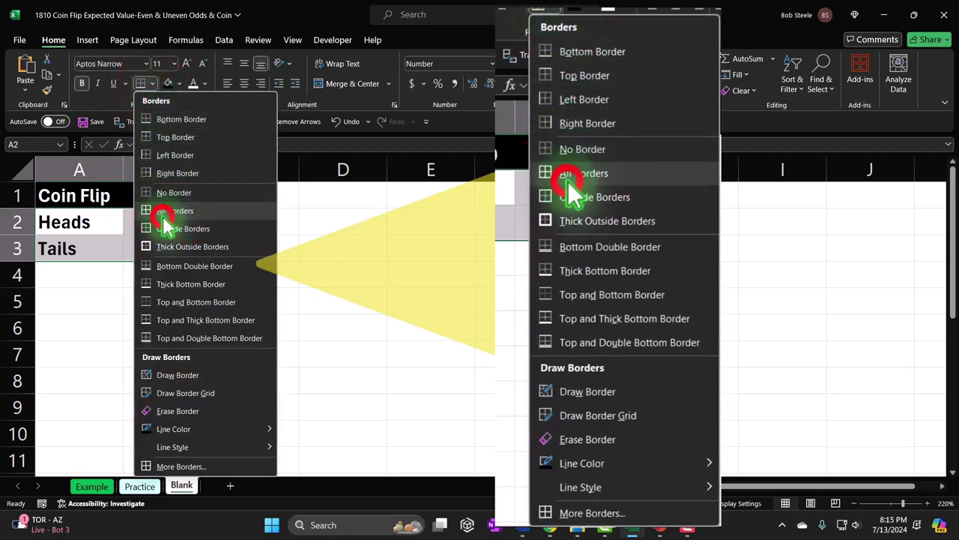
click(165, 209)
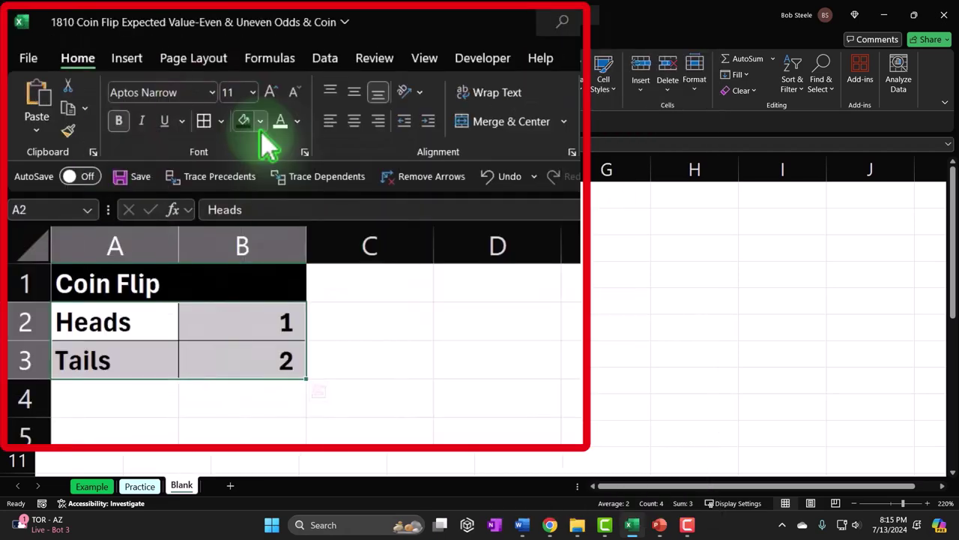
click(260, 126)
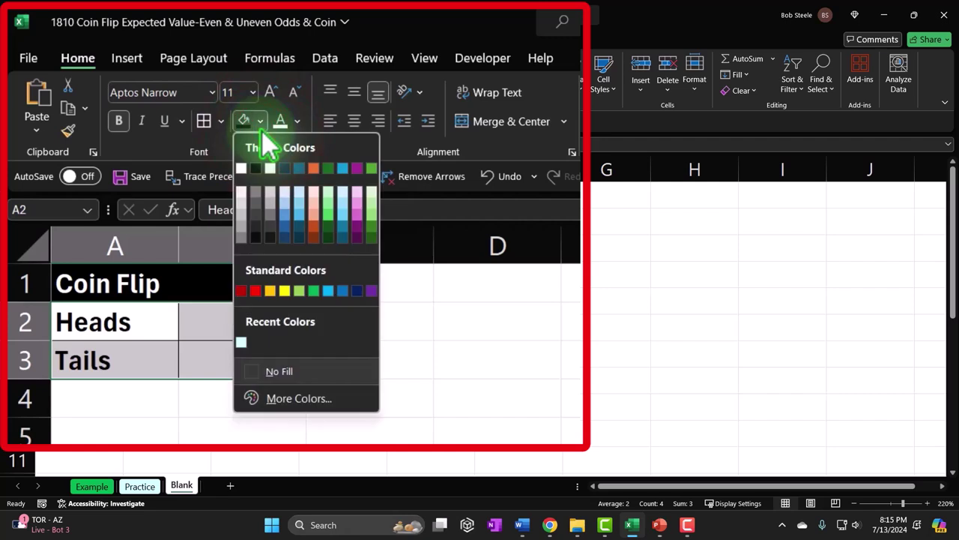
click(296, 398)
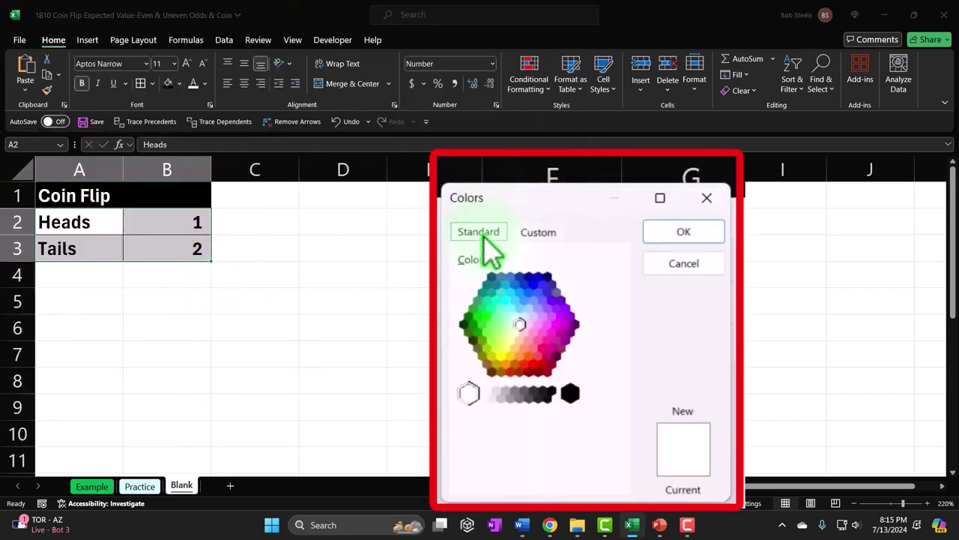
click(515, 317)
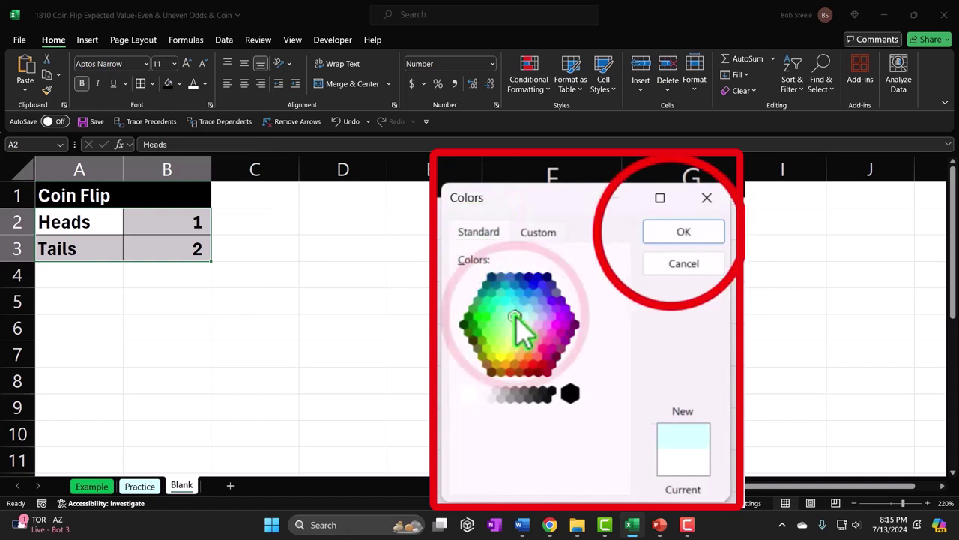
click(678, 237)
click(254, 358)
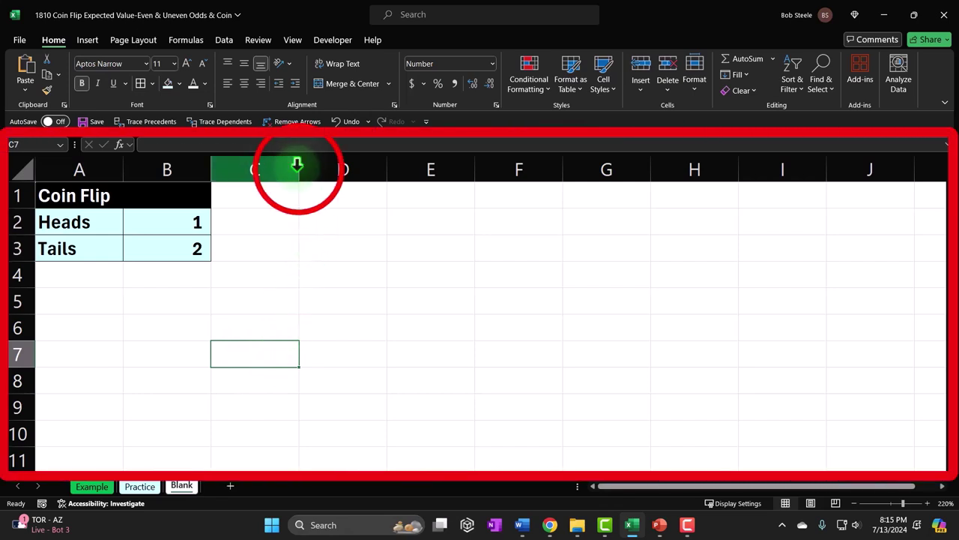
Narrow column C into a thin spacer and shrink column B to fit its single-digit numbers.
drag(298, 169, 216, 167)
click(264, 195)
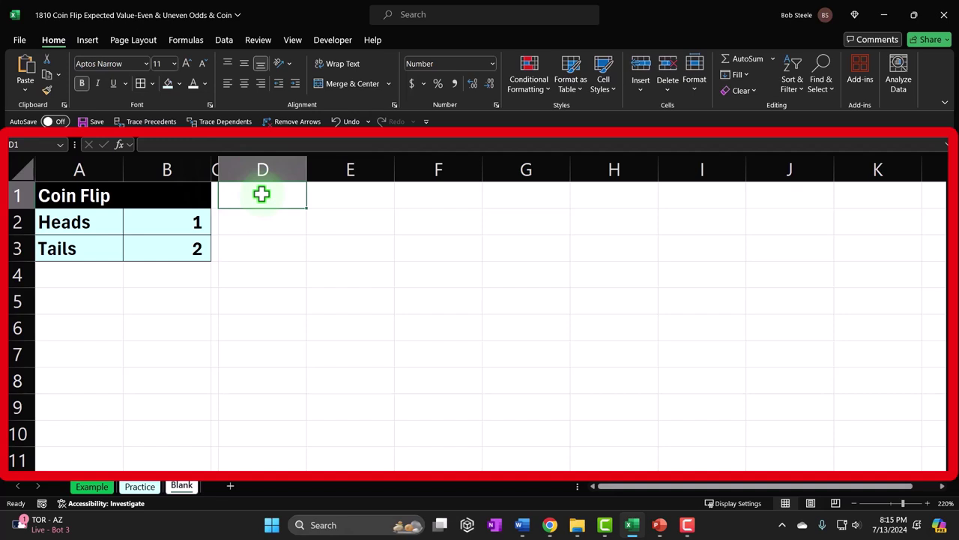
drag(211, 168, 150, 168)
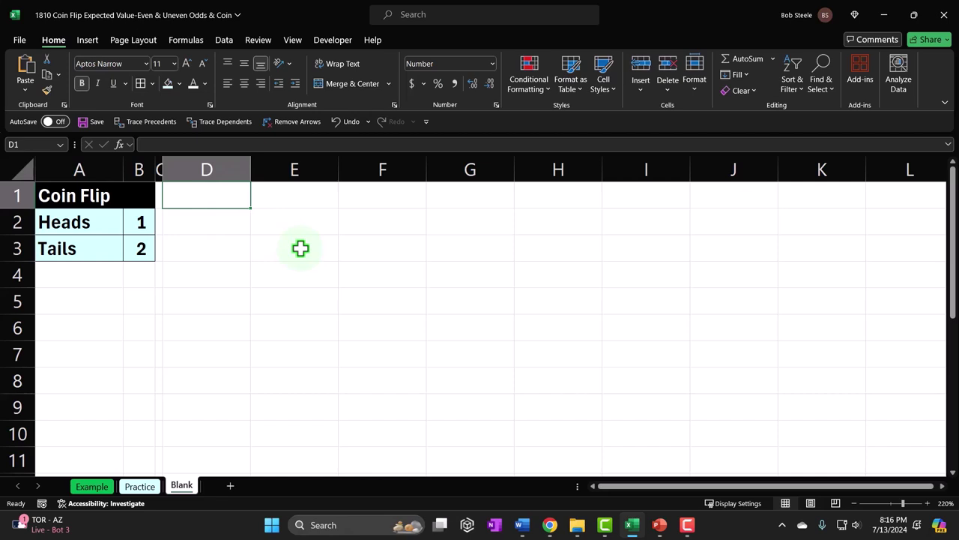
Enter the heading Pay Out in cell D1.
text(Pauy)
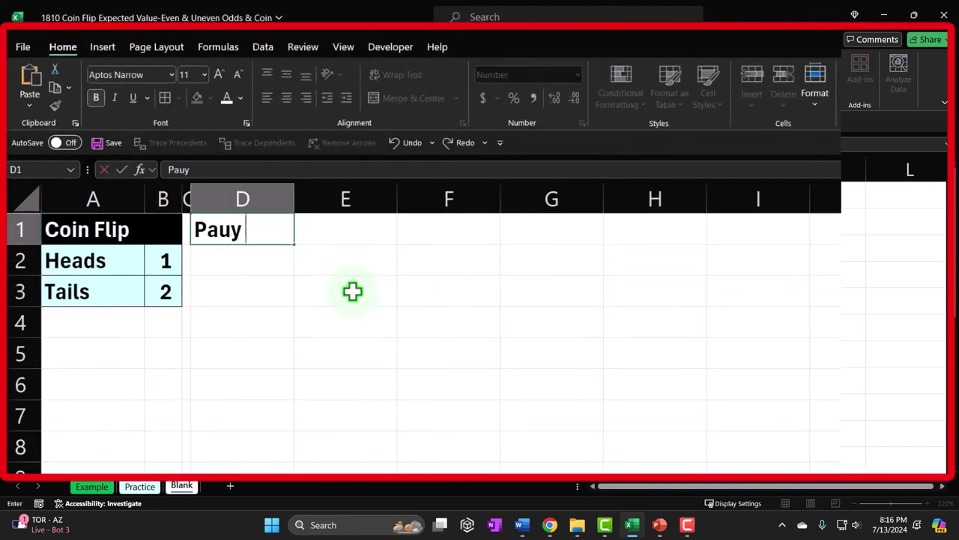
key(BackSpace)
key(BackSpace)
key(BackSpace)
text(ay Out)
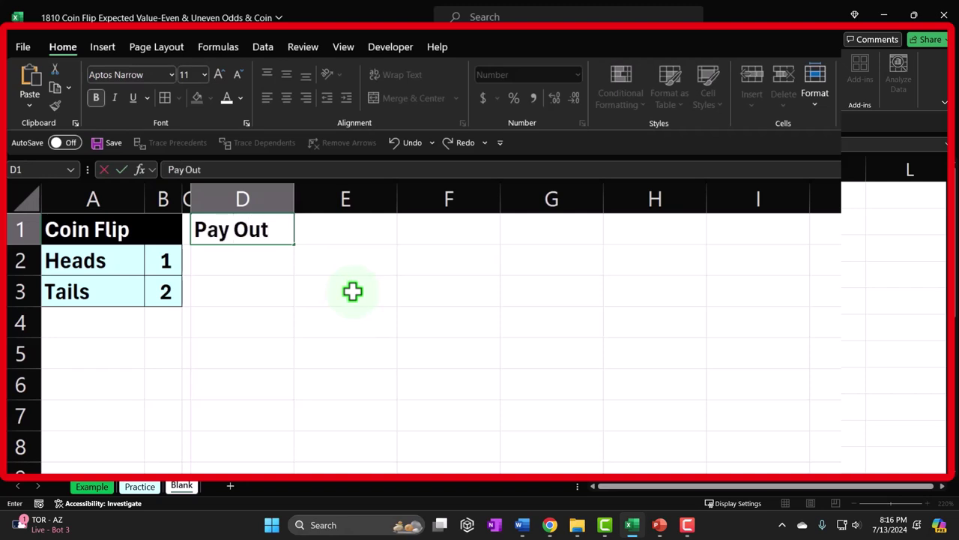
key(Return)
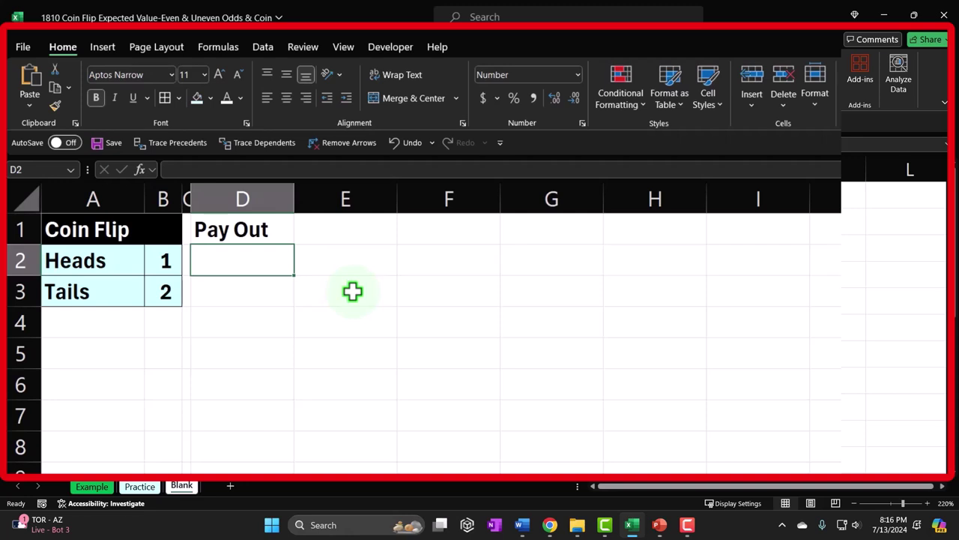
Format the Pay Out header D1:F1 with a black fill and white text.
drag(260, 229, 417, 229)
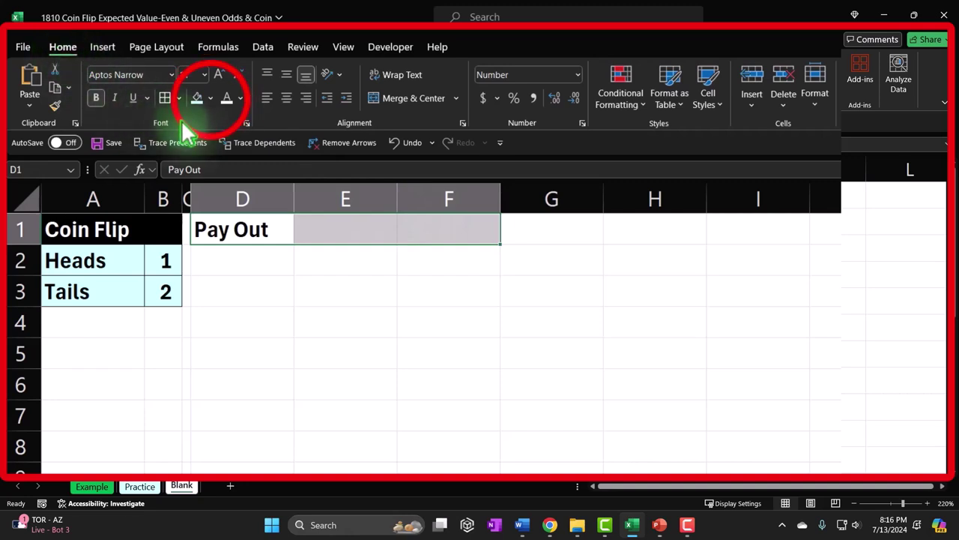
click(210, 98)
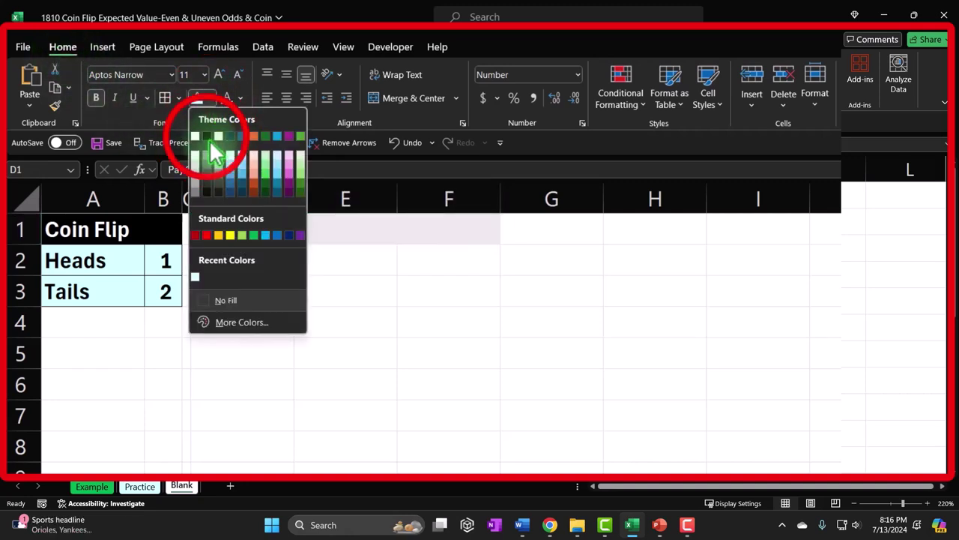
click(207, 135)
click(226, 105)
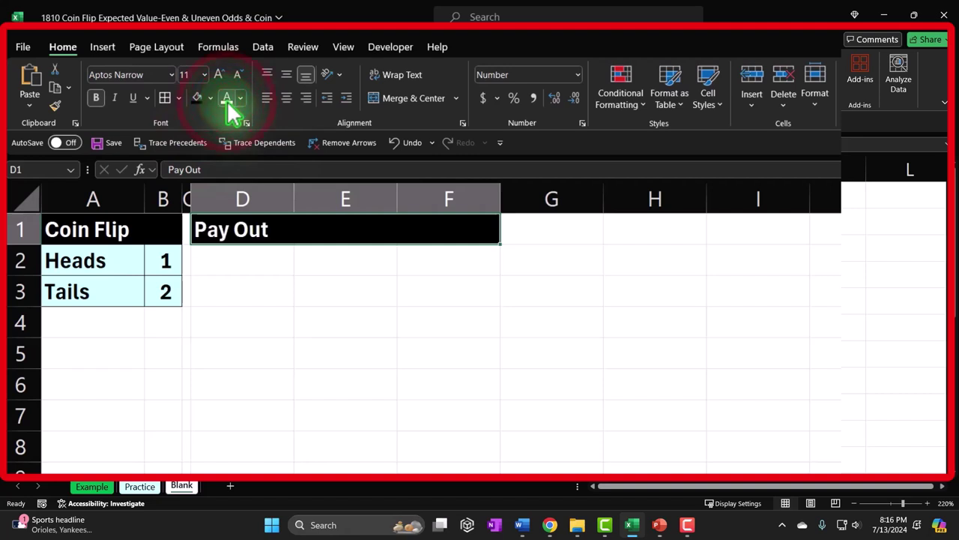
Enter the row label Pay out in cell D2.
click(231, 272)
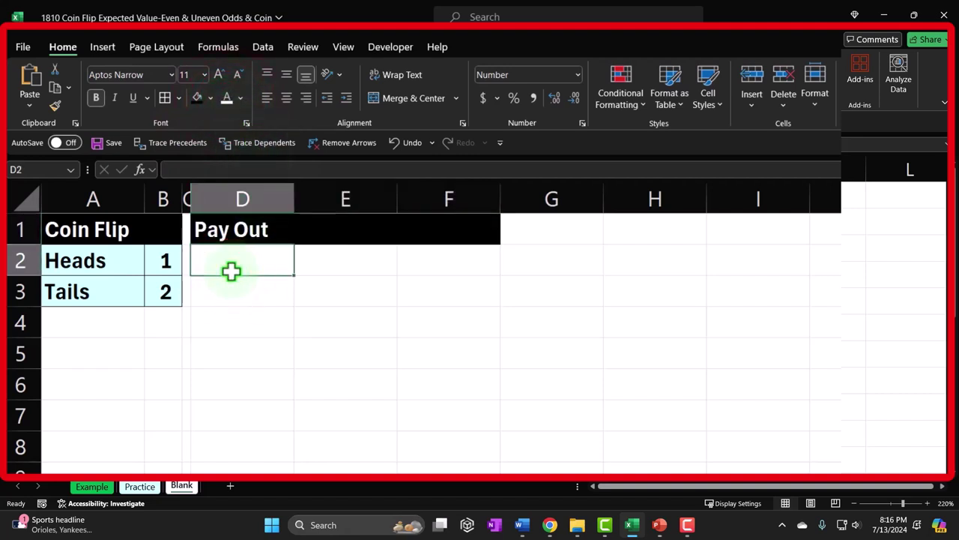
text(Pay pi)
key(BackSpace)
key(BackSpace)
text(out)
key(Tab)
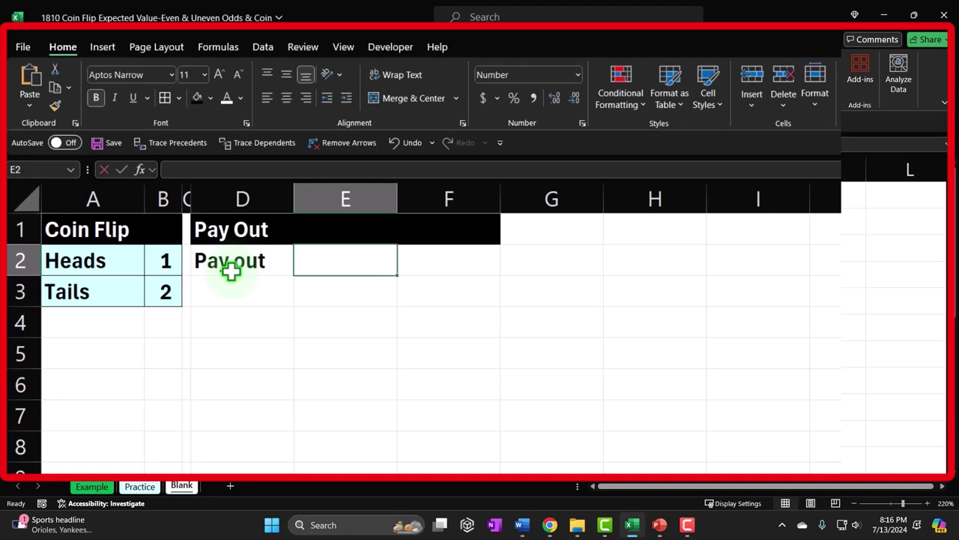
Enter the payout amounts 1 in E2 and -1 in F2.
text(1)
key(Tab)
text(1)
key(Tab)
key(Left)
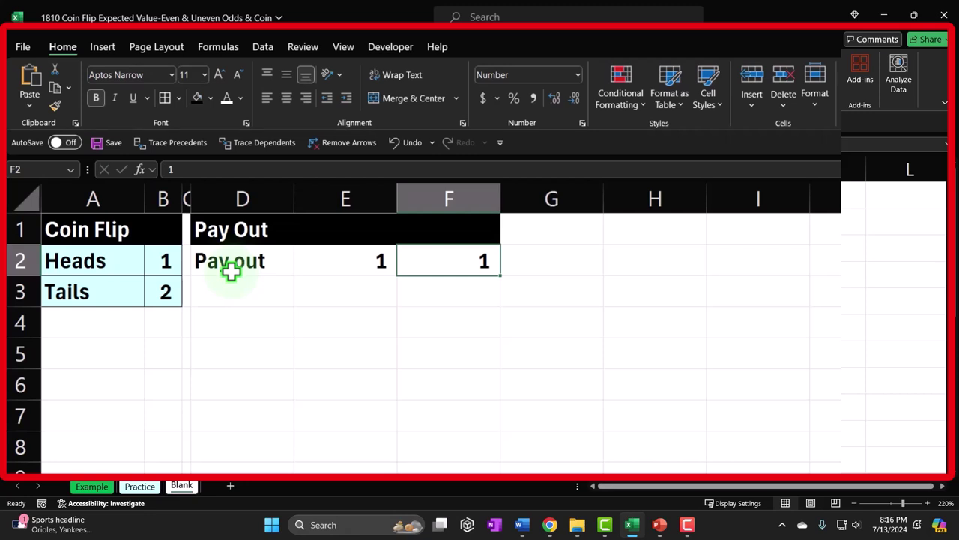
text(-1)
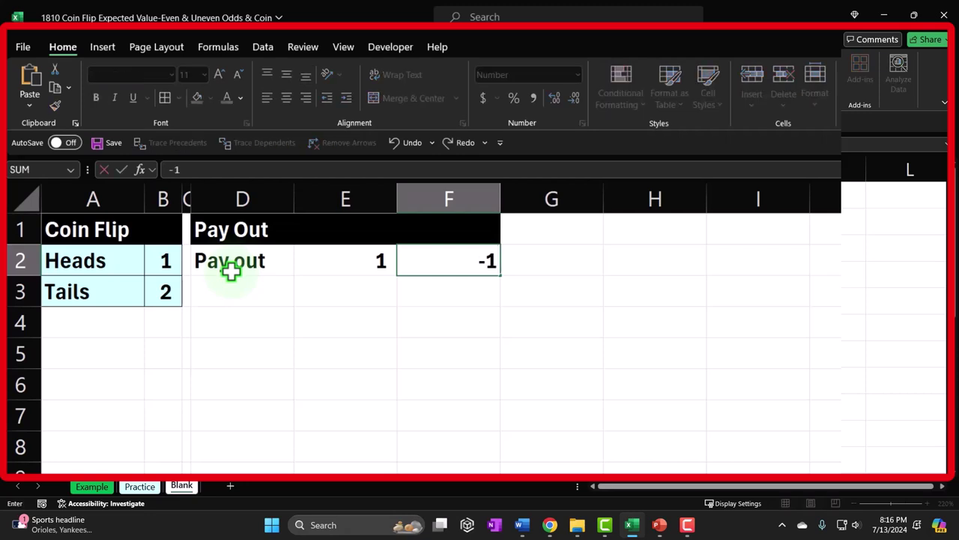
key(Return)
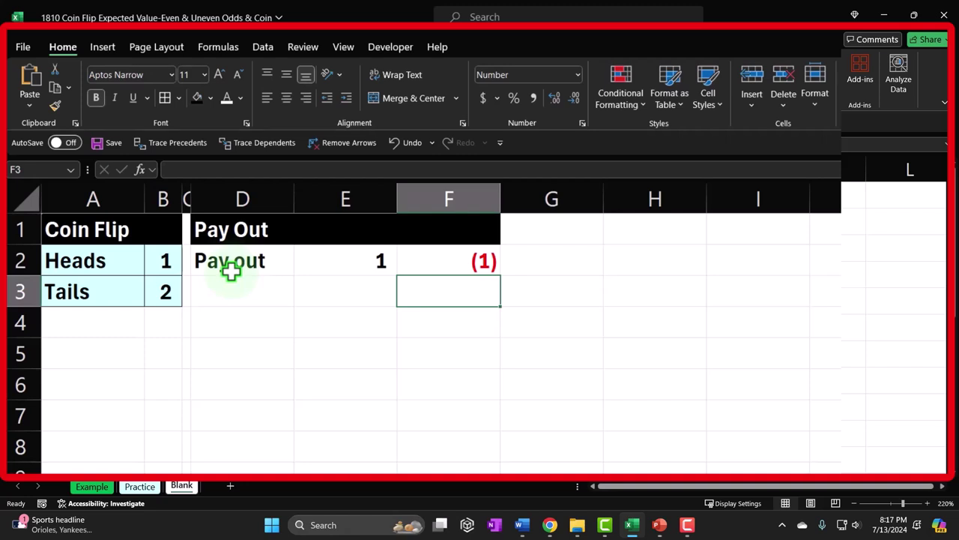
click(377, 348)
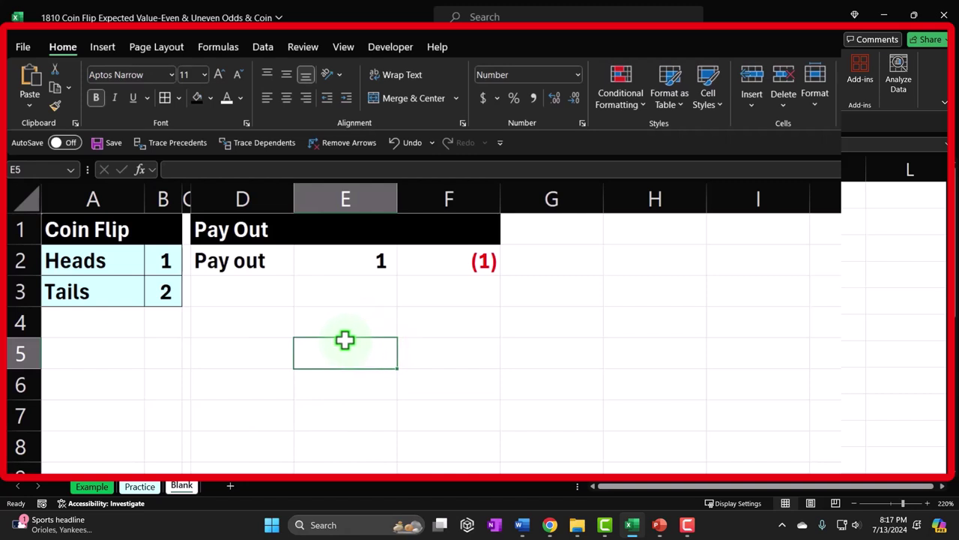
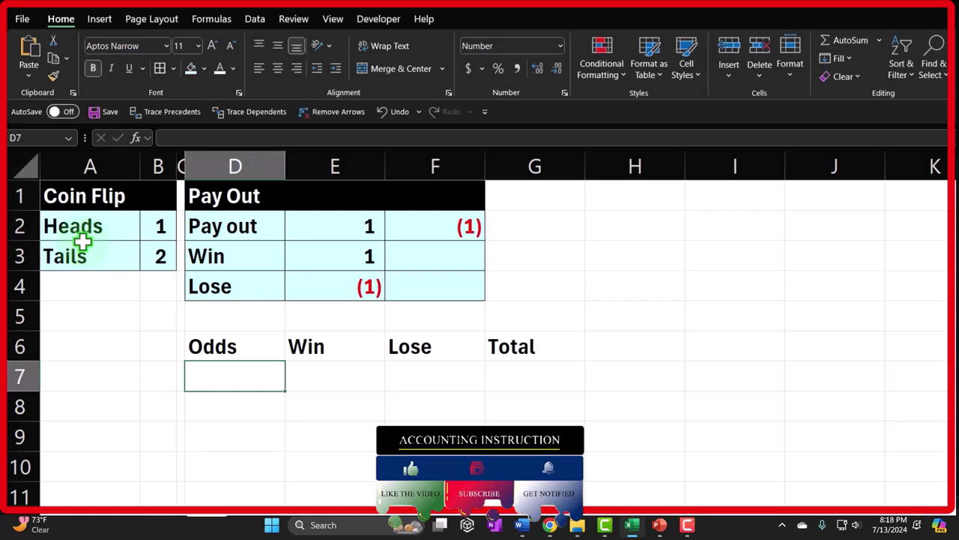
Format the Odds table header D6:G6 with a black fill, white text and centred alignment.
click(345, 352)
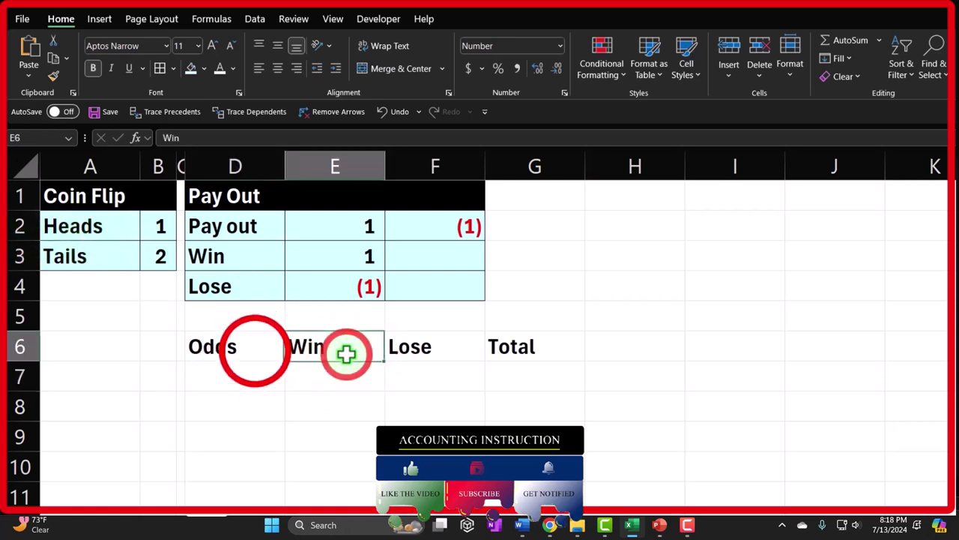
drag(255, 350, 507, 338)
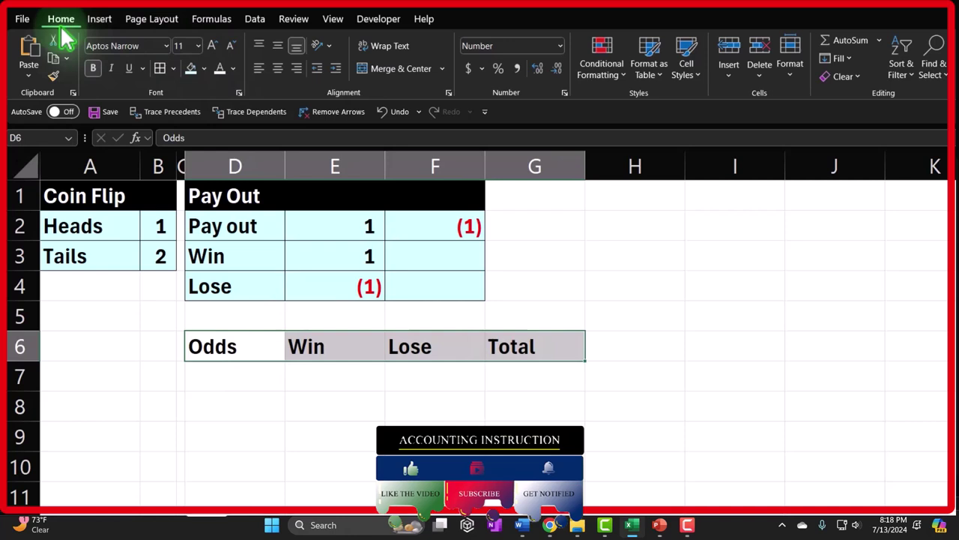
click(204, 69)
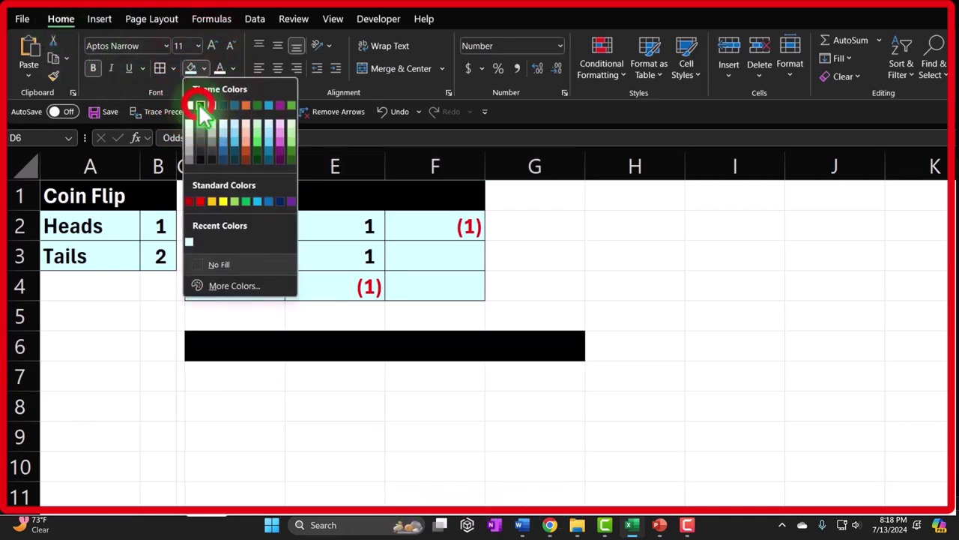
click(200, 105)
click(217, 70)
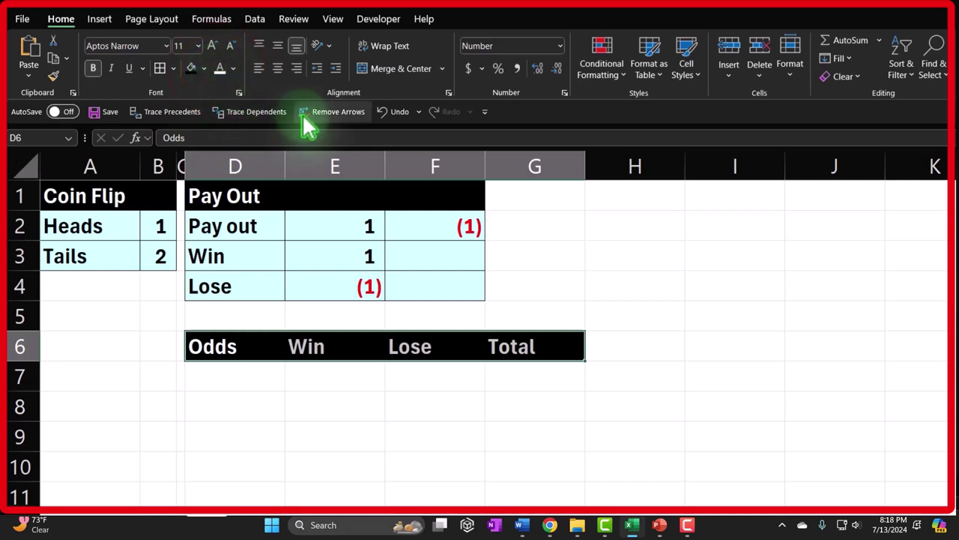
click(279, 68)
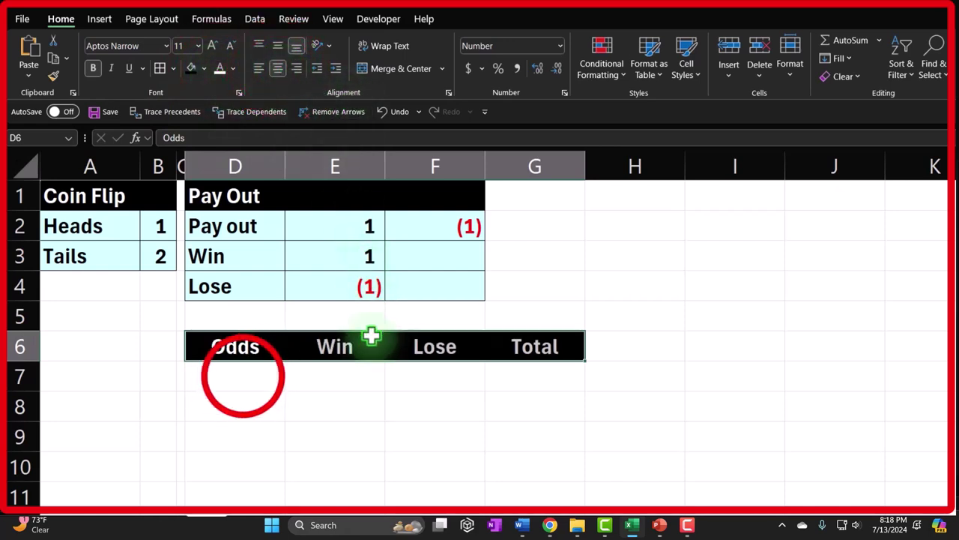
Enter the labels Win in D7 and Total Possibilities in D8, and widen column D to fit them.
click(242, 377)
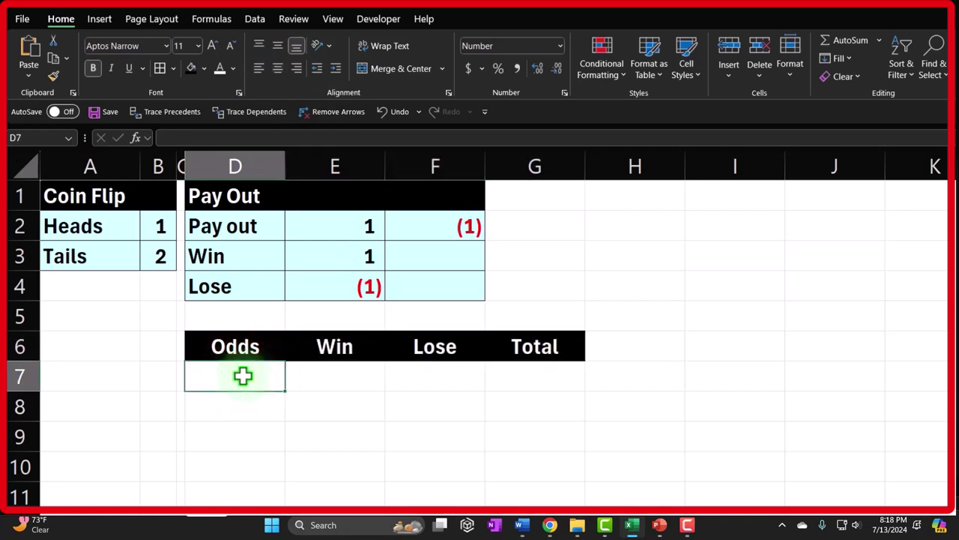
text(Win)
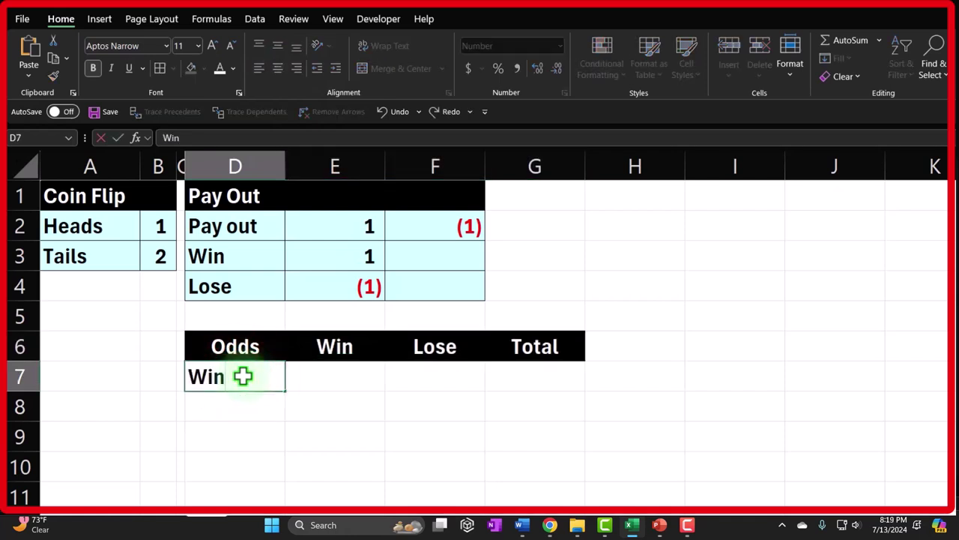
key(Return)
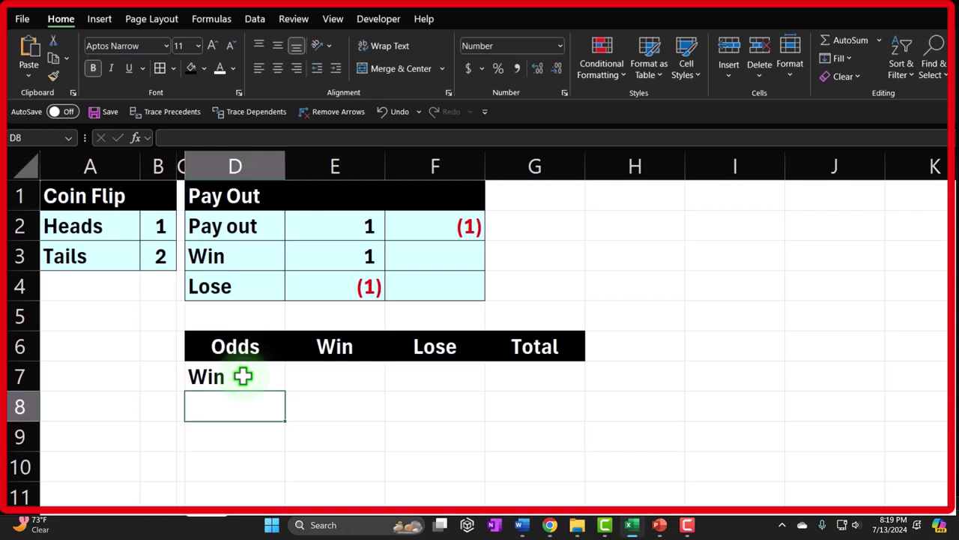
text(Total P)
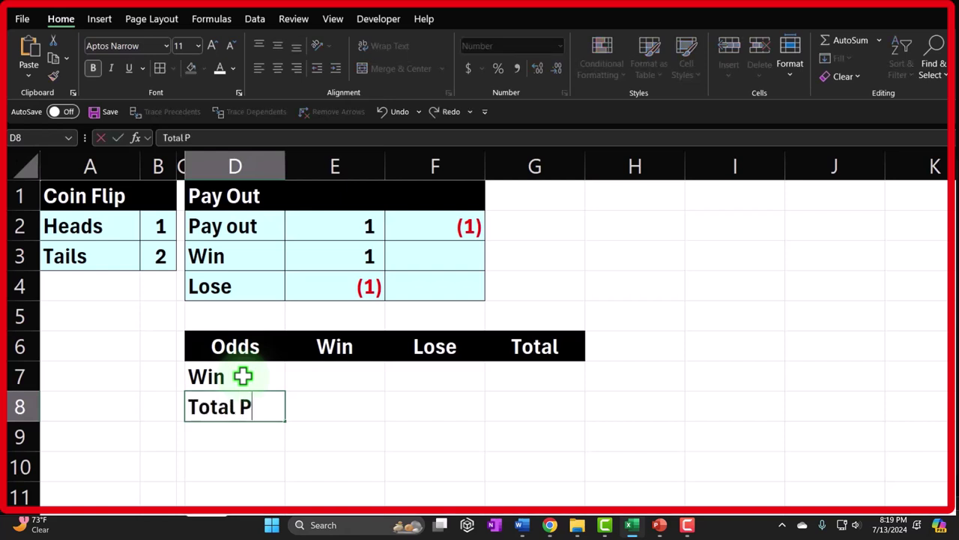
text(ossibilities)
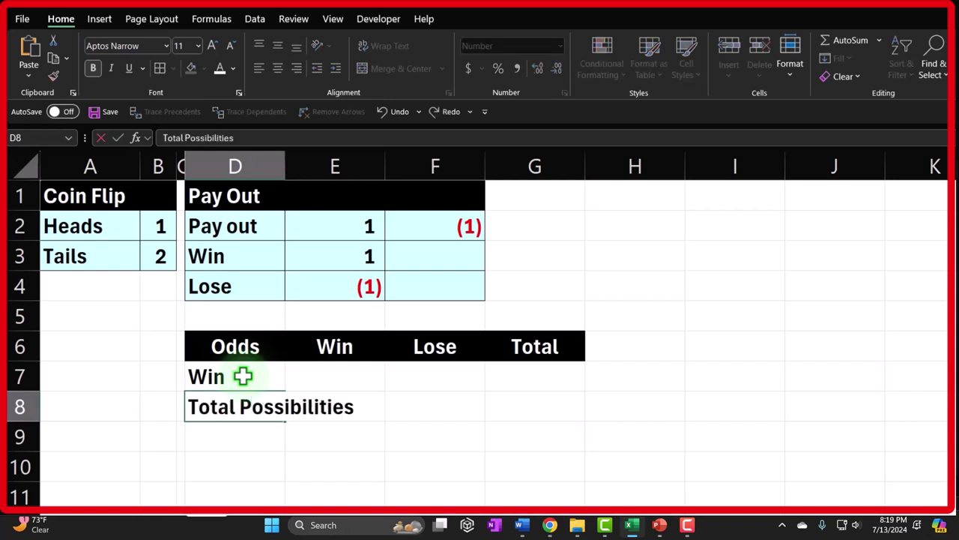
key(Return)
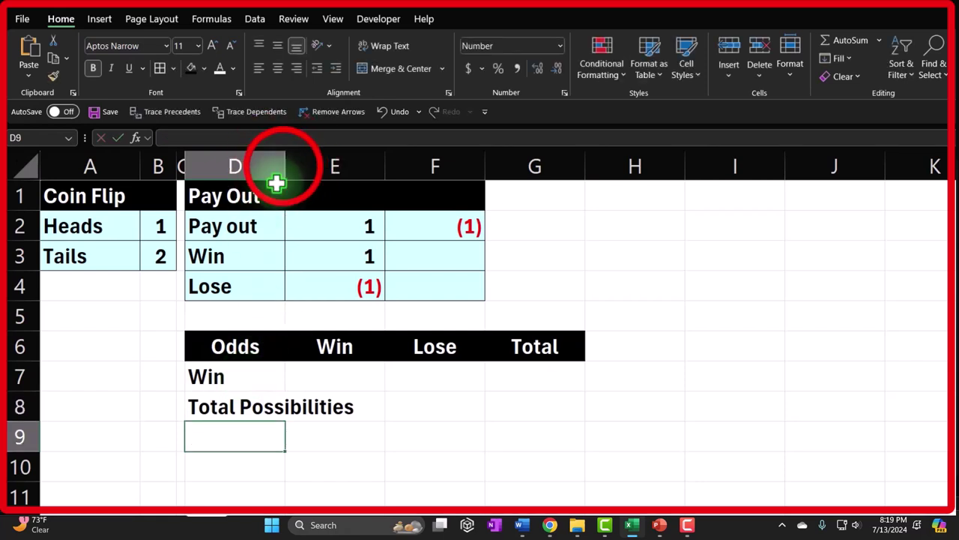
drag(285, 164, 365, 164)
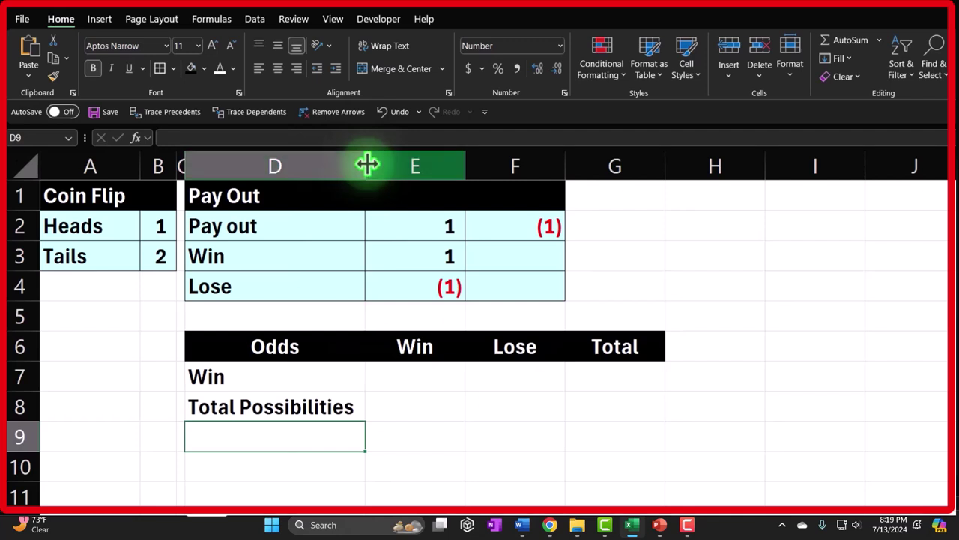
Fill the Win column of the Odds table with 1 in E7 and 2 in E8.
click(419, 376)
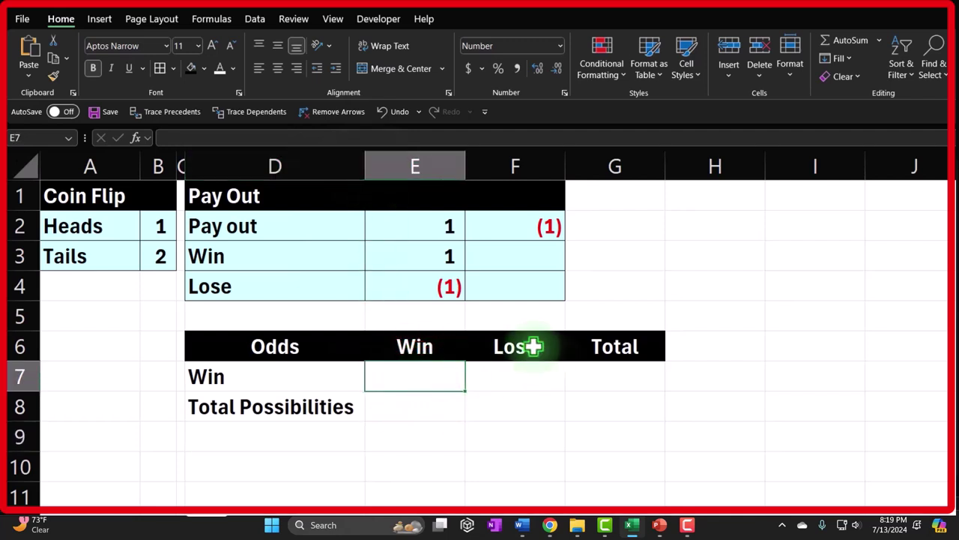
text(1)
key(Return)
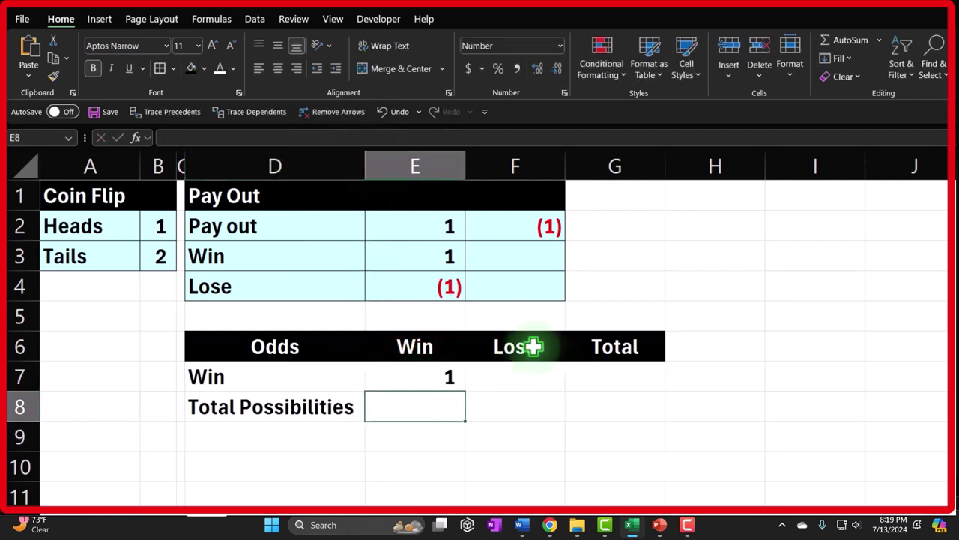
text(2)
key(Return)
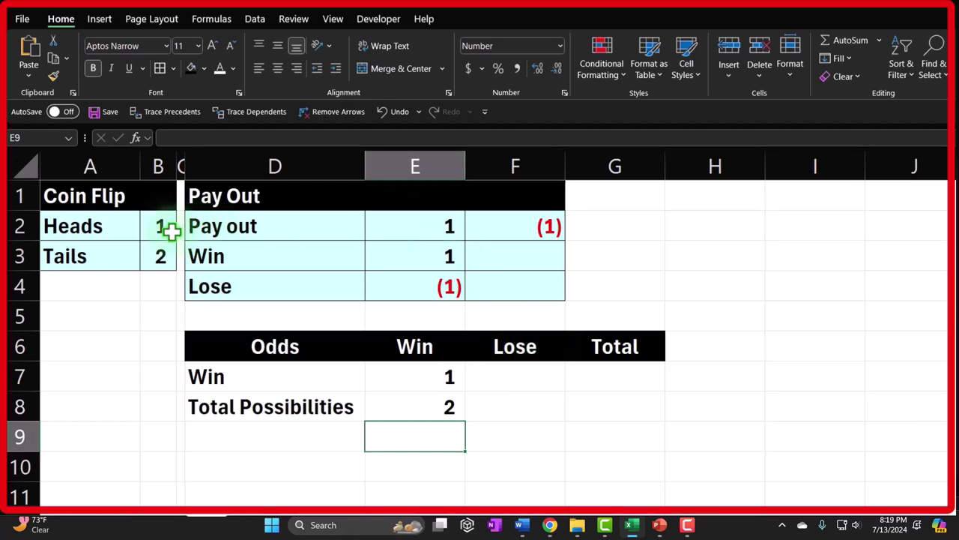
Fill the Lose column of the Odds table with 1 in F7 and 2 in F8.
click(115, 230)
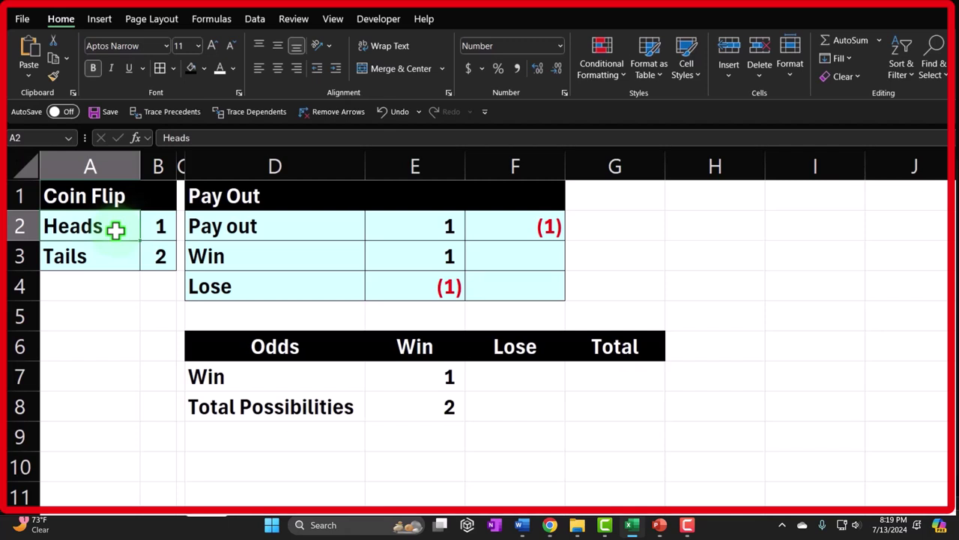
click(436, 383)
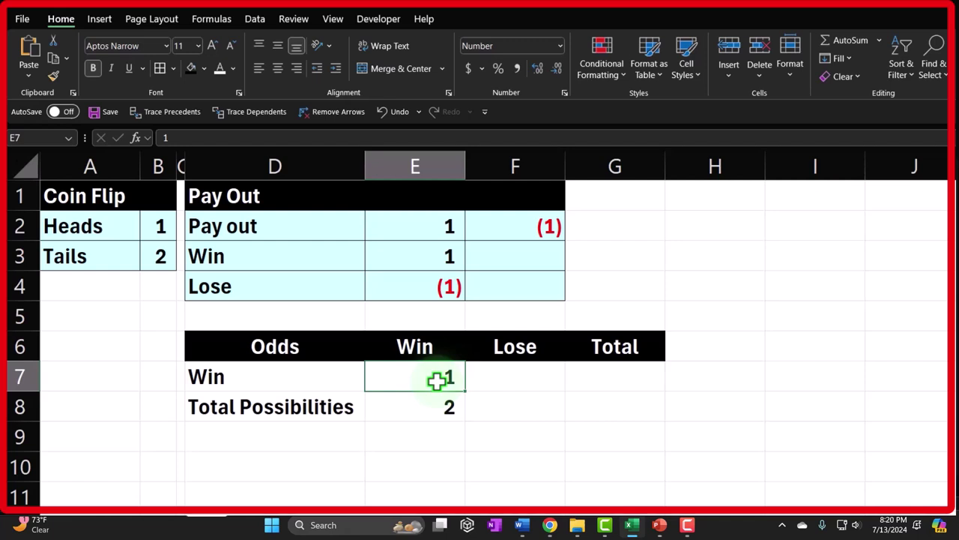
key(Right)
text(1)
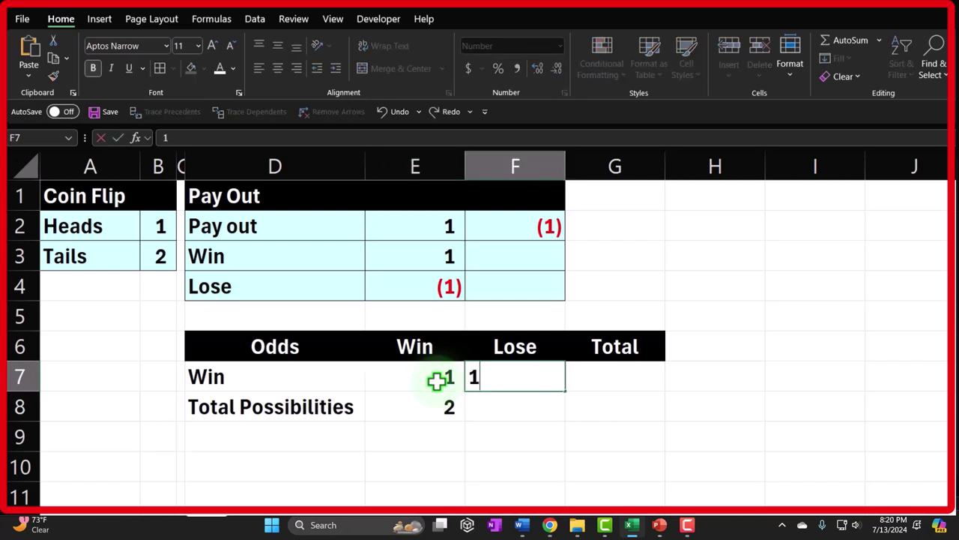
key(Return)
text(2)
key(Return)
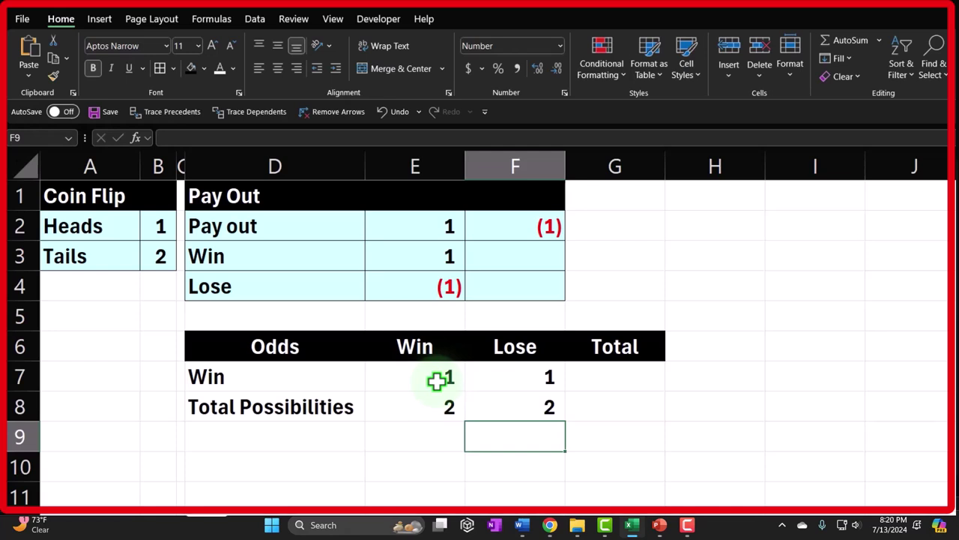
key(Right)
key(Up)
key(Up)
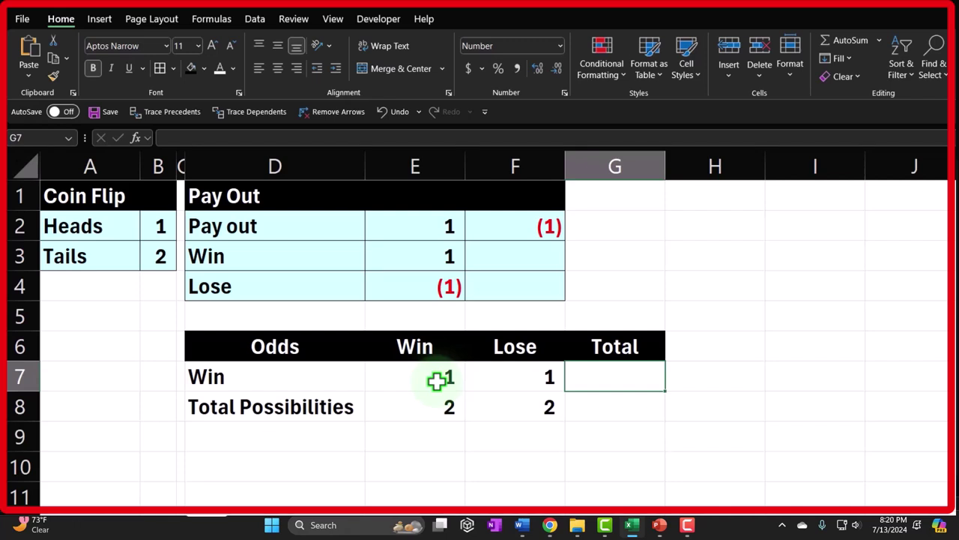
text(=sum9)
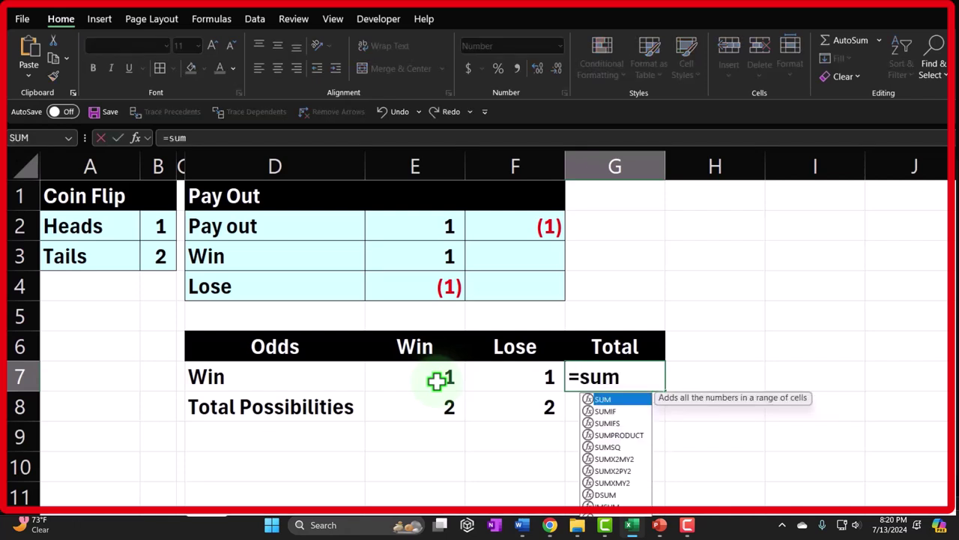
key(Left)
key(shift+Left)
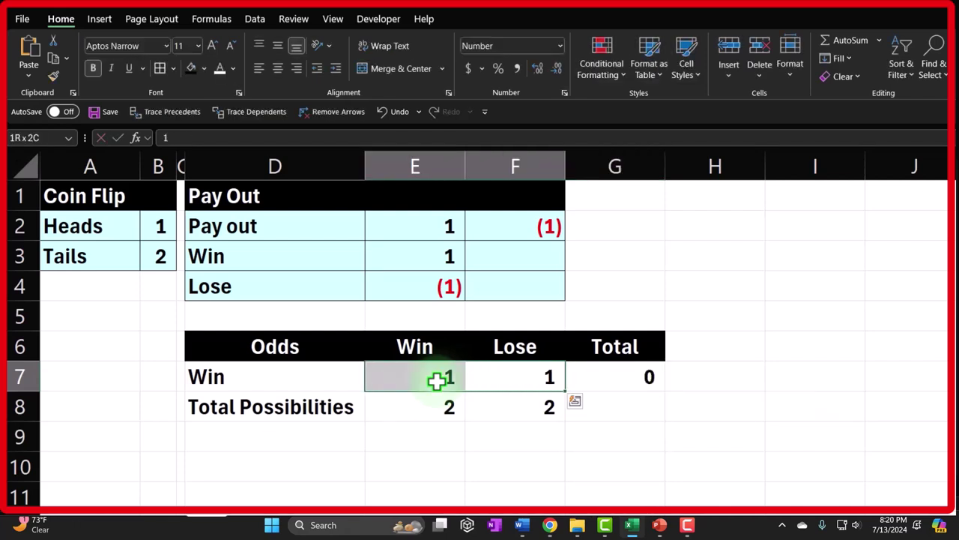
Total the Win row in G7 with a SUM of E7:F7.
key(Right)
text(=sum)
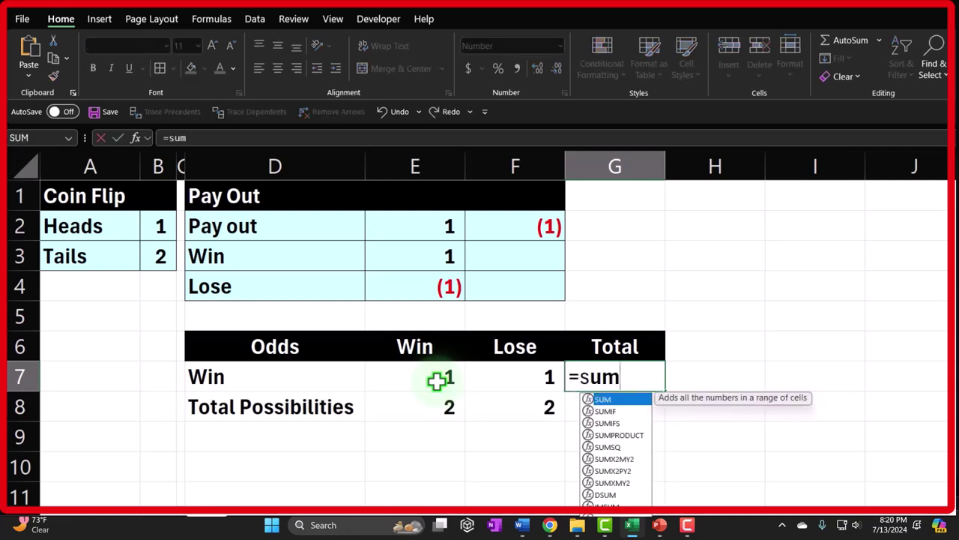
text(()
key(Left)
key(shift+Left)
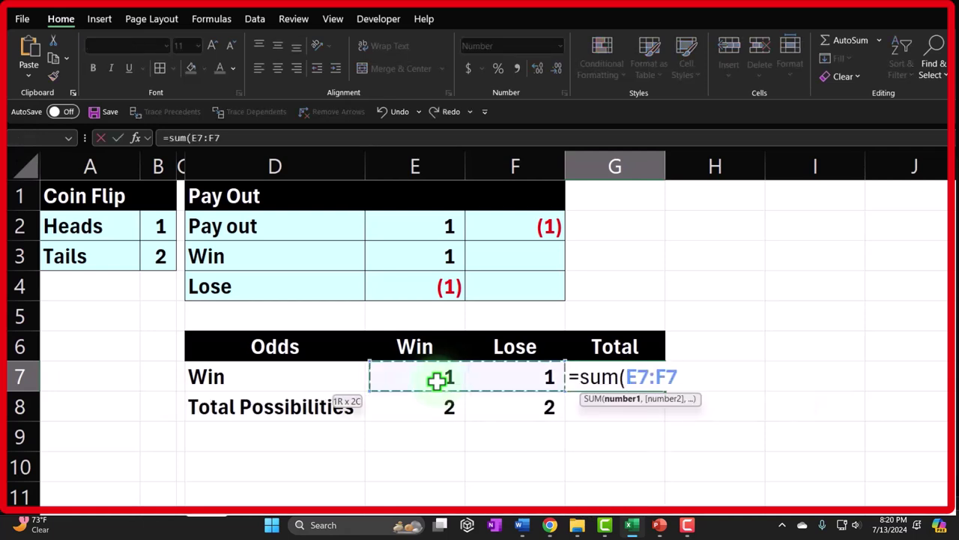
key(Return)
Total the Total Possibilities row in G8 with a SUM of E8:F8.
text(=sum()
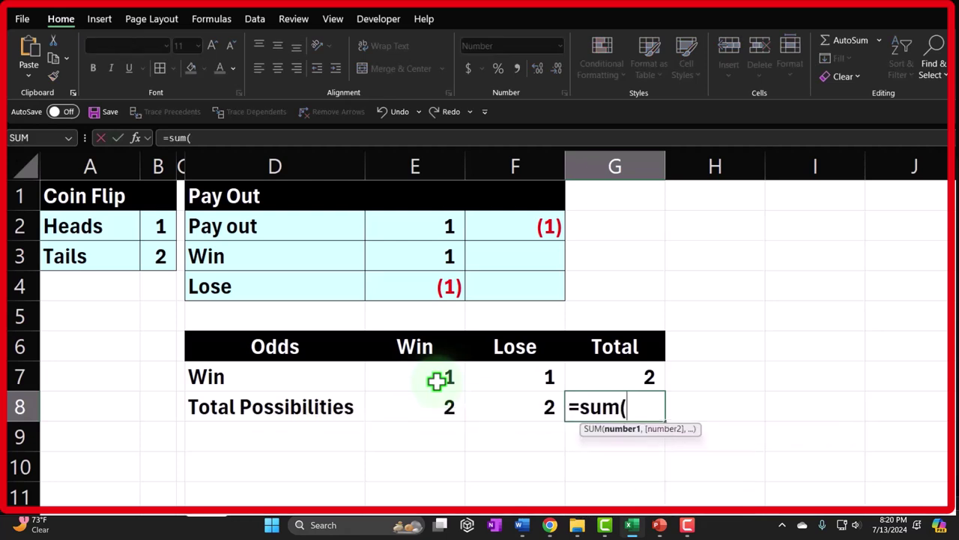
key(Left)
key(shift+Left)
key(Return)
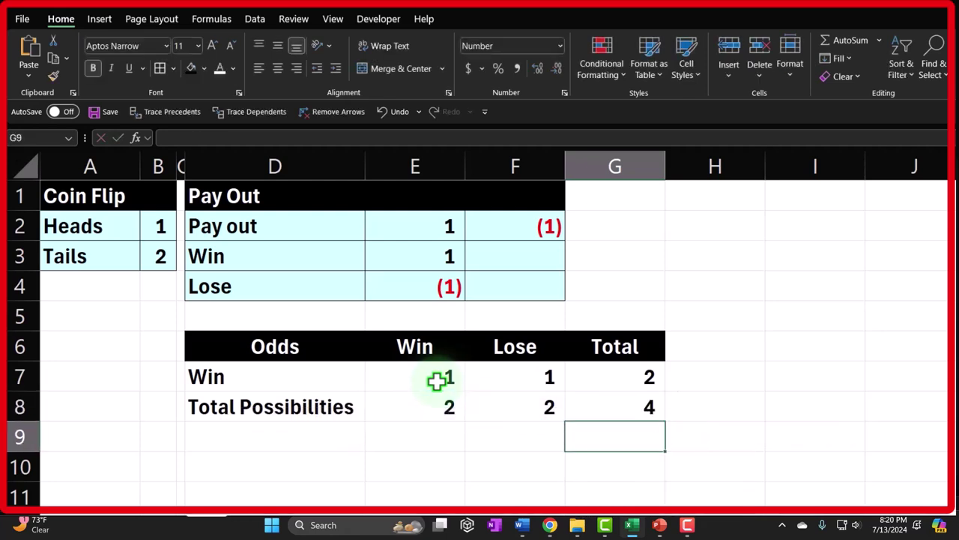
Replace the Total Possibilities total in G8 with a direct reference to F8.
key(Up)
text(+)
key(Left)
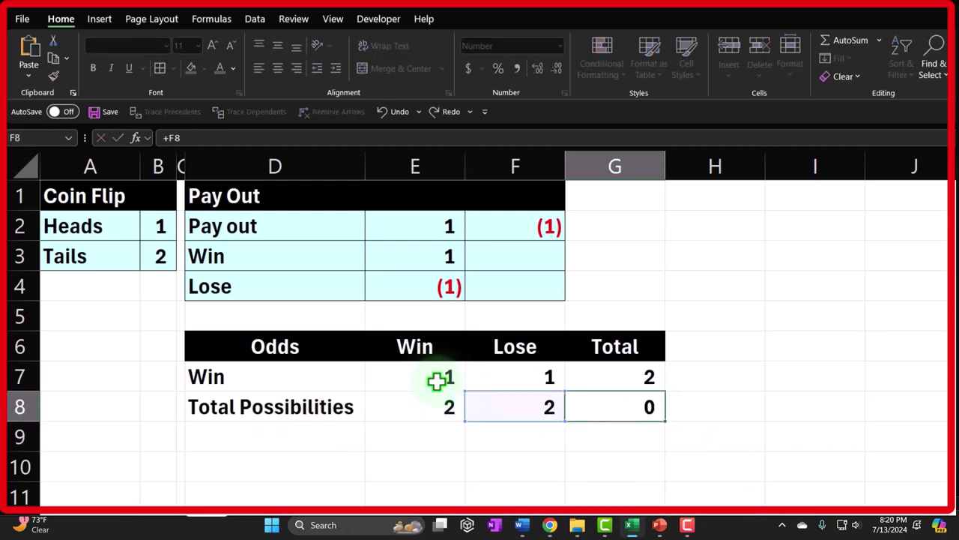
key(Return)
key(Up)
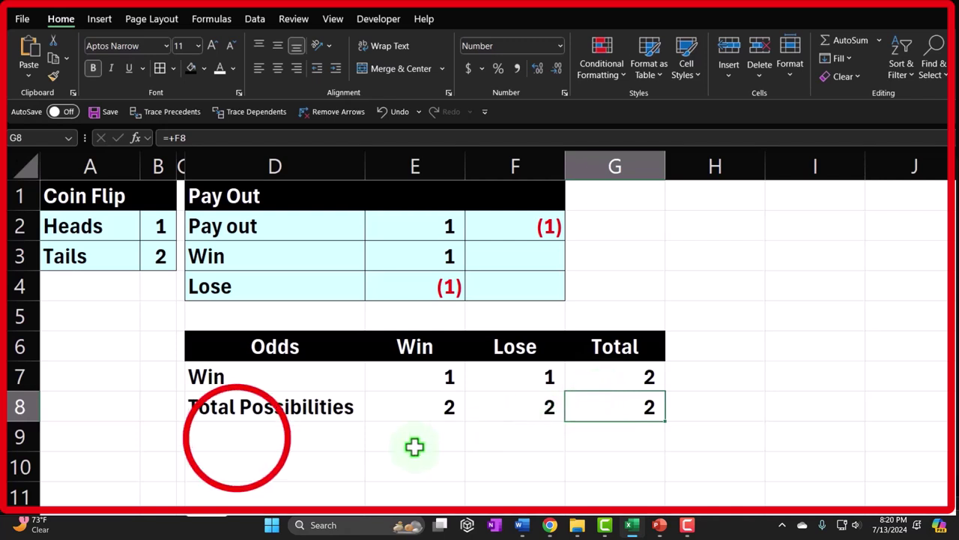
Label D9 as Odds and calculate the win odds in E9 with the formula =E7/E8.
click(237, 437)
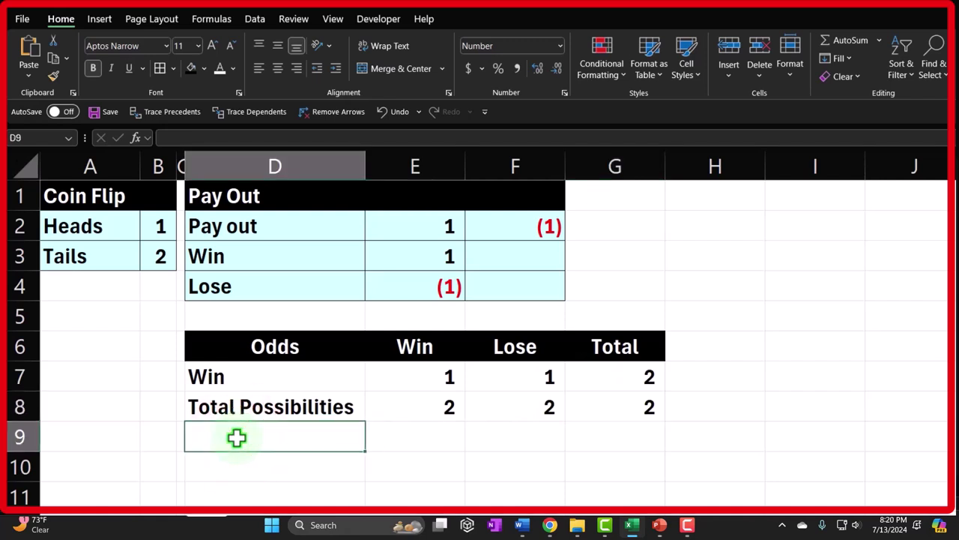
text(Odds)
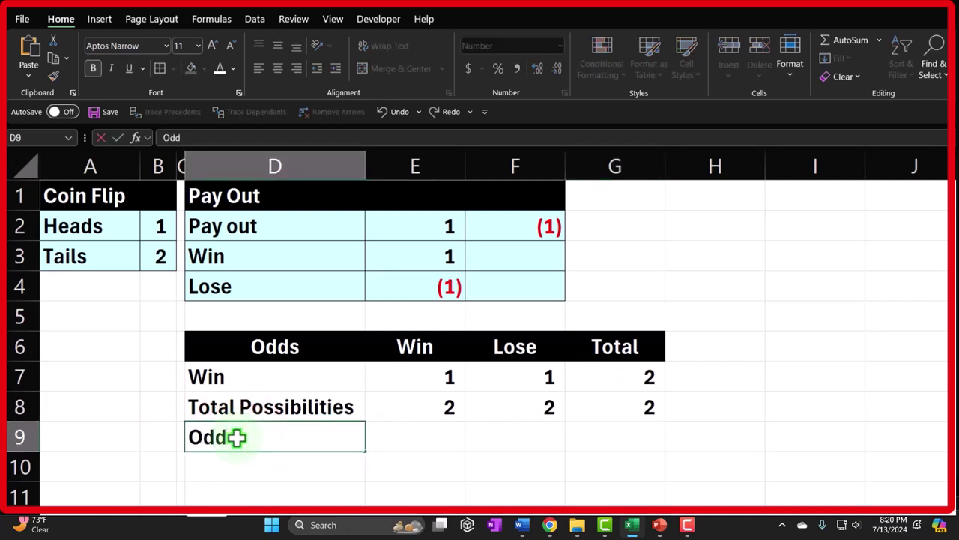
key(Tab)
text(=)
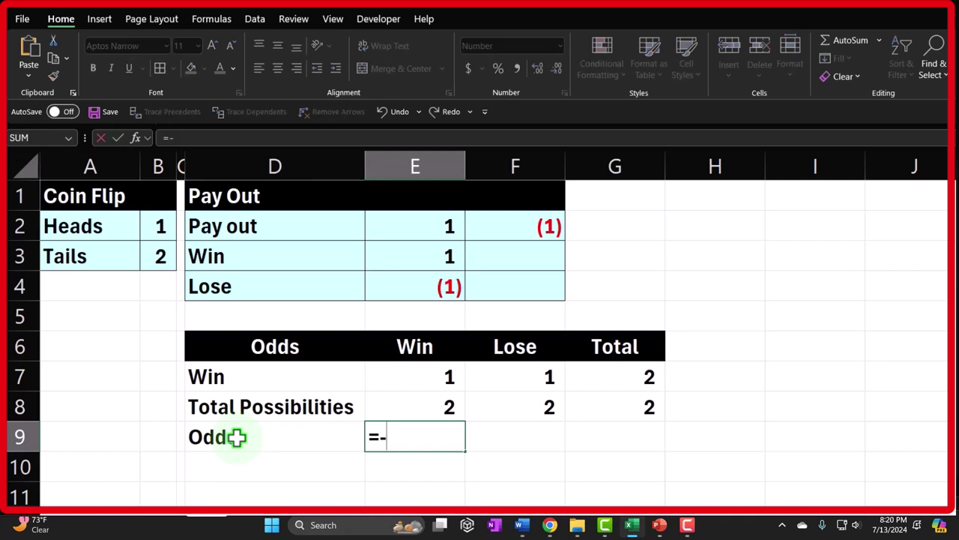
key(Up)
key(Up)
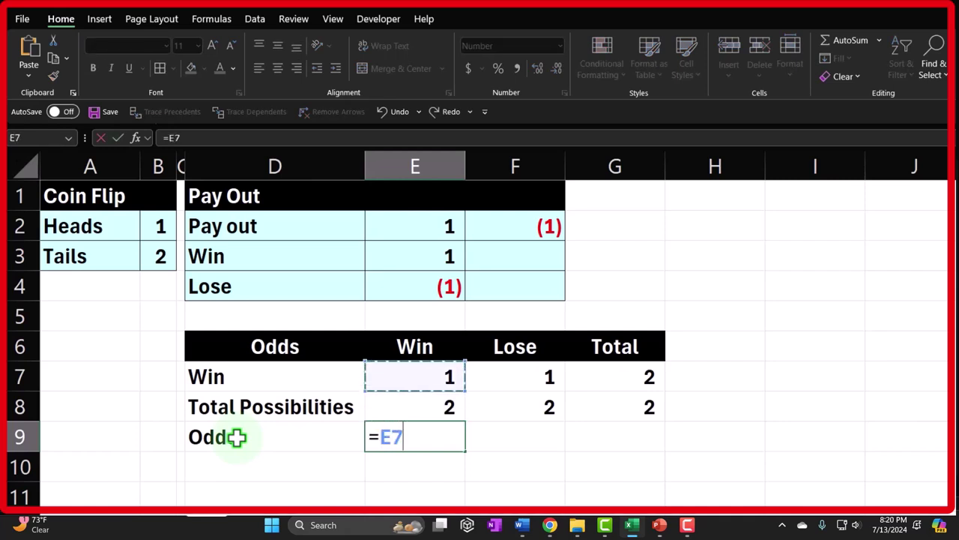
text(/)
key(Up)
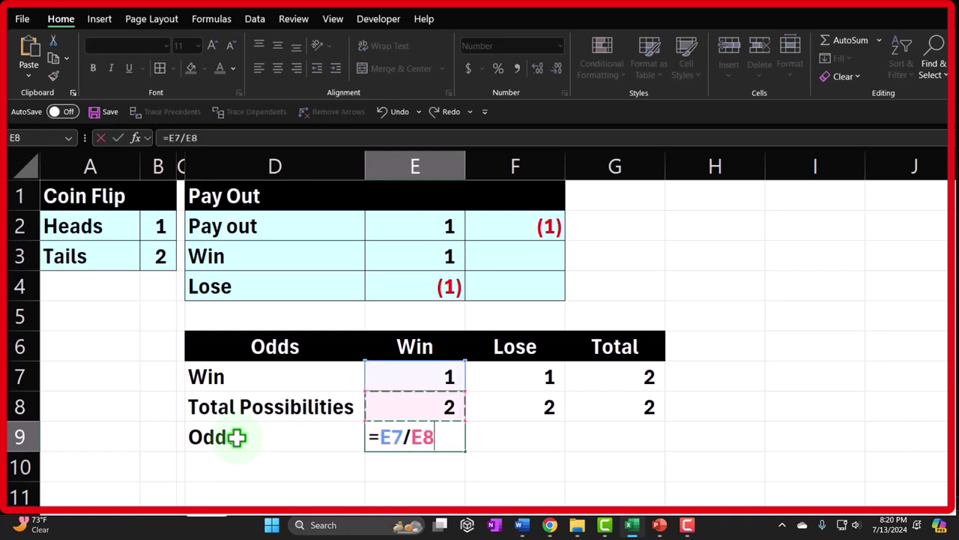
key(Return)
key(Up)
key(Right)
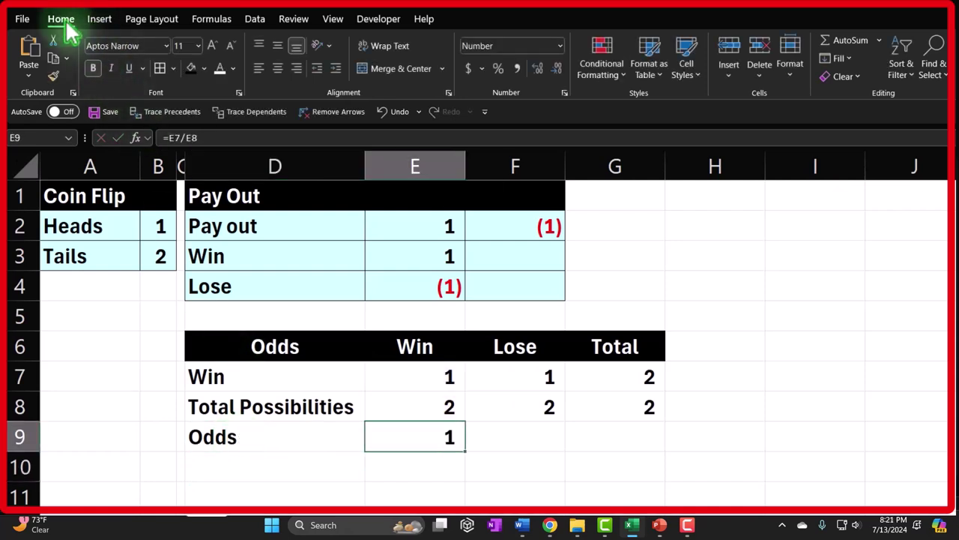
Format the win odds in E9 as a percentage with two decimal places.
click(485, 65)
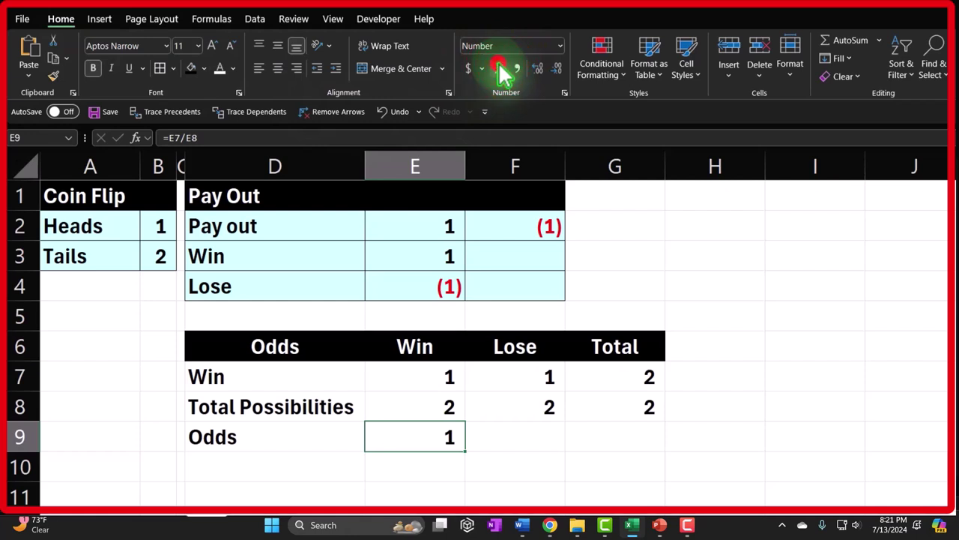
click(497, 69)
click(538, 68)
click(538, 68)
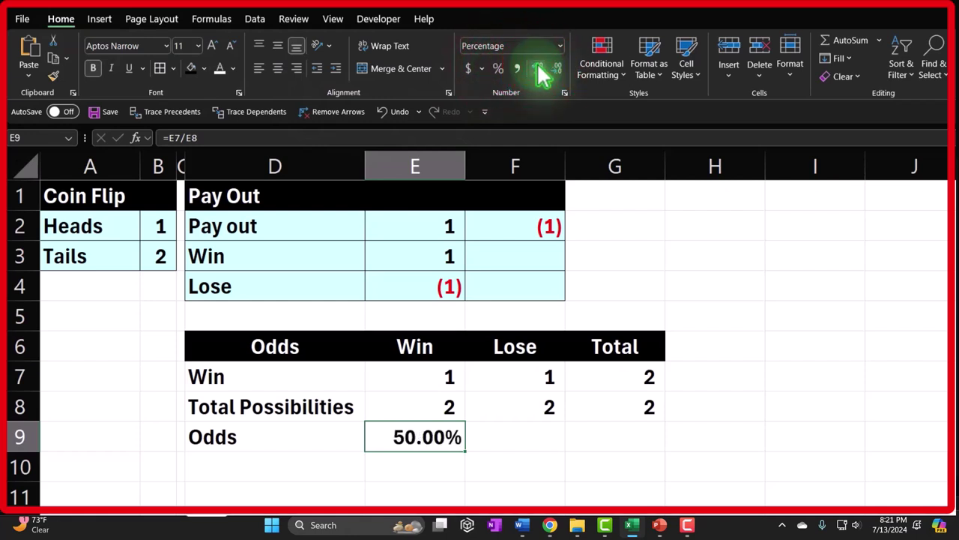
Calculate the lose odds in F9 with the formula =F7/F8.
key(Right)
text(=)
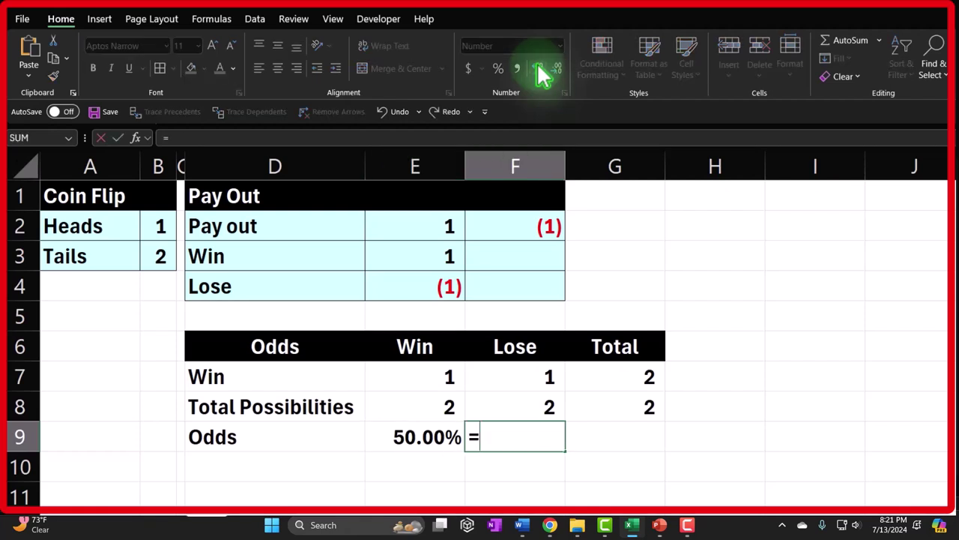
key(Up)
key(Up)
text(/)
key(Up)
key(Return)
key(Up)
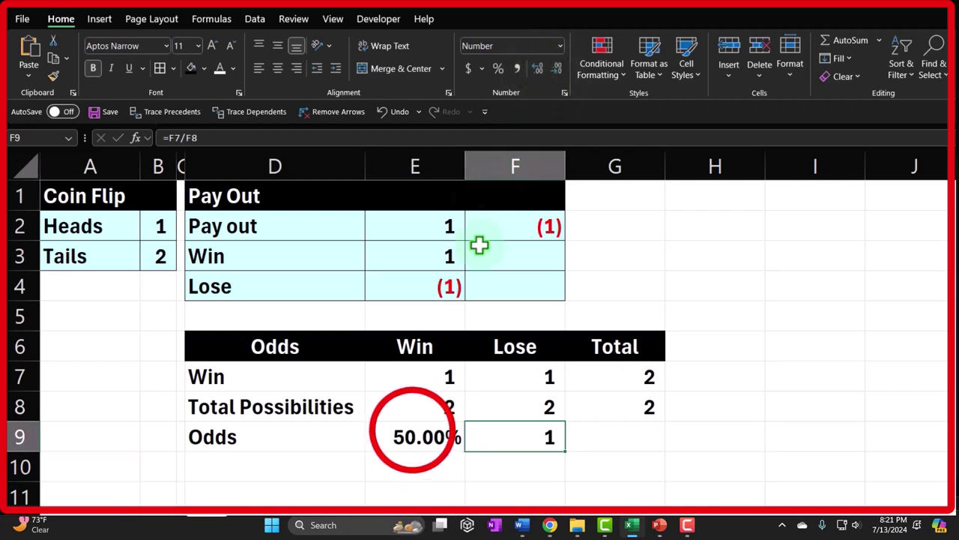
Copy the percentage formatting of E9 onto F9 with Format Painter.
click(413, 433)
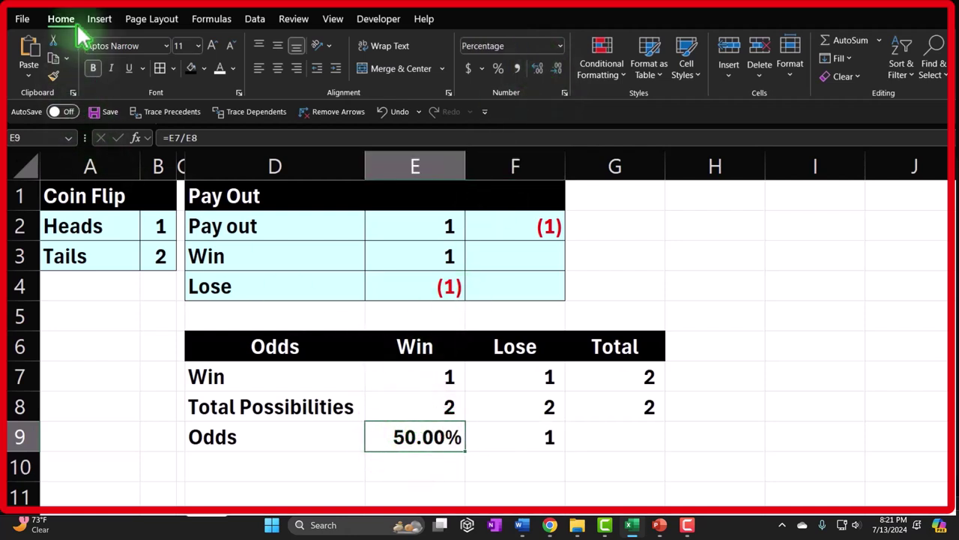
click(56, 77)
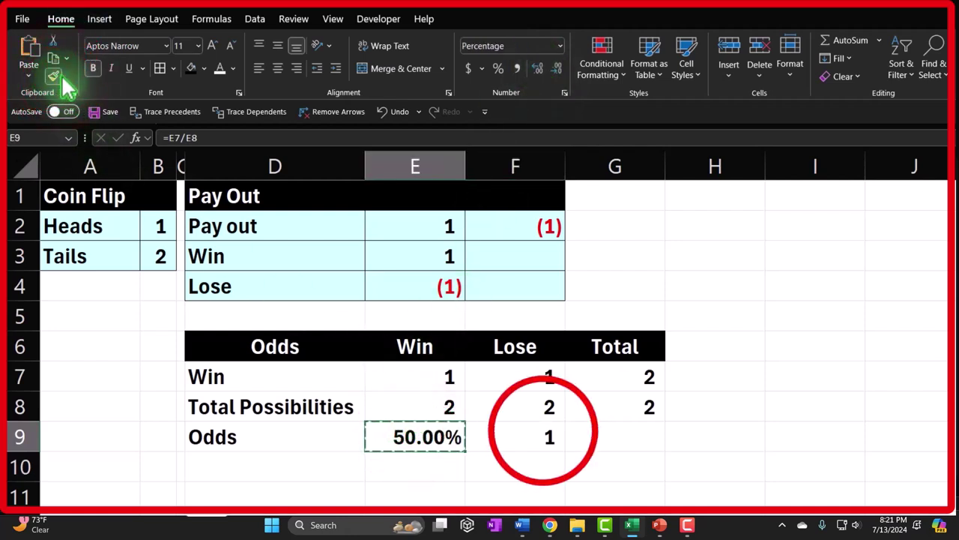
click(552, 430)
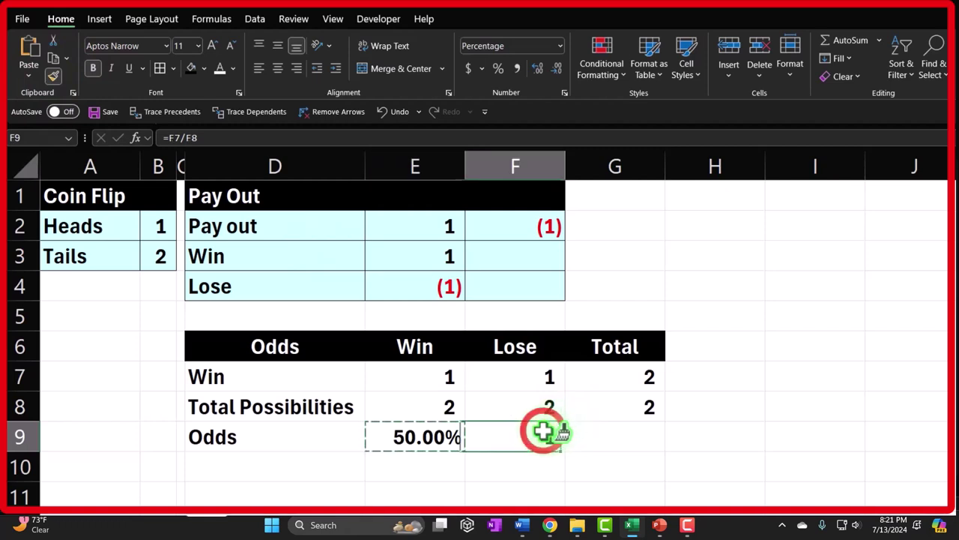
Calculate the total odds in G9 with the formula =G7/G8.
click(608, 433)
text(=)
key(Up)
key(Up)
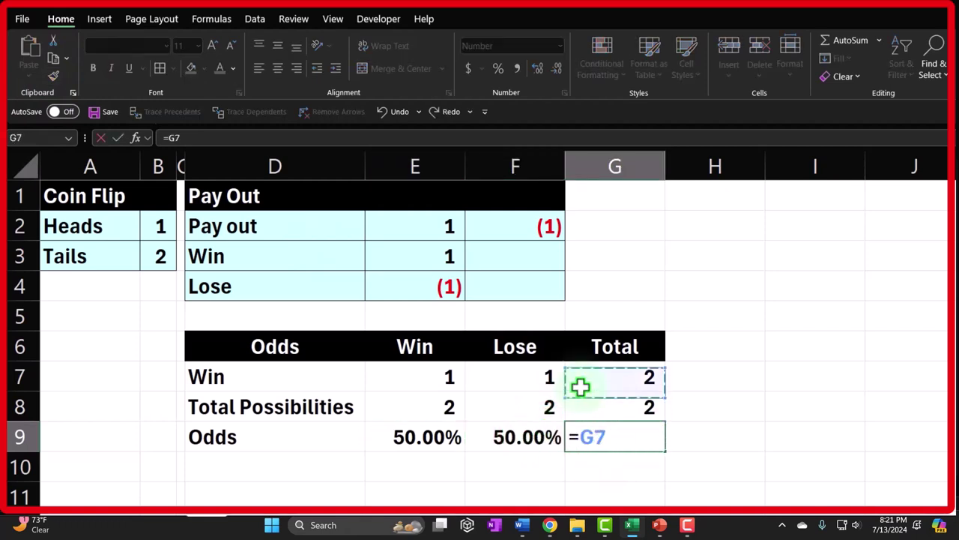
text(/)
key(Up)
key(Return)
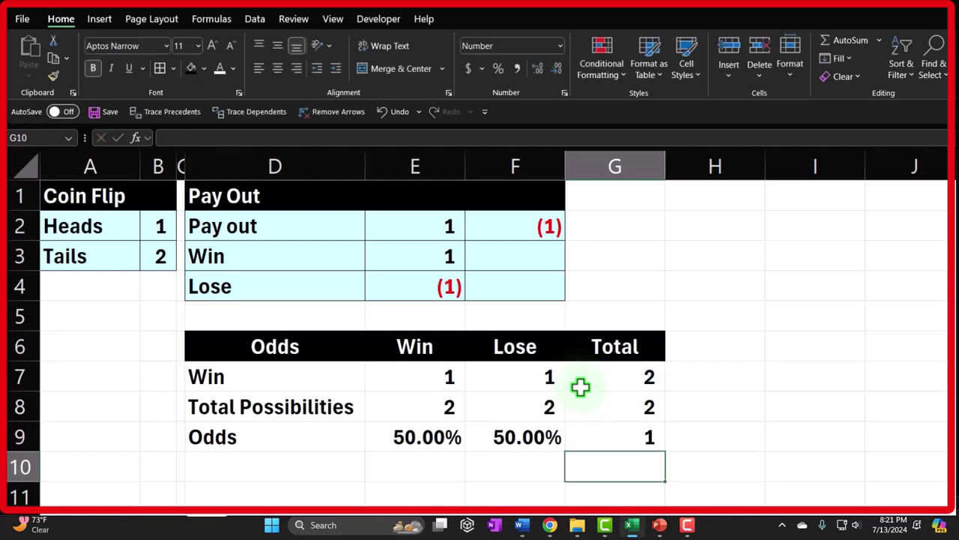
Copy the percentage formatting of F9 onto G9 with Format Painter.
click(537, 443)
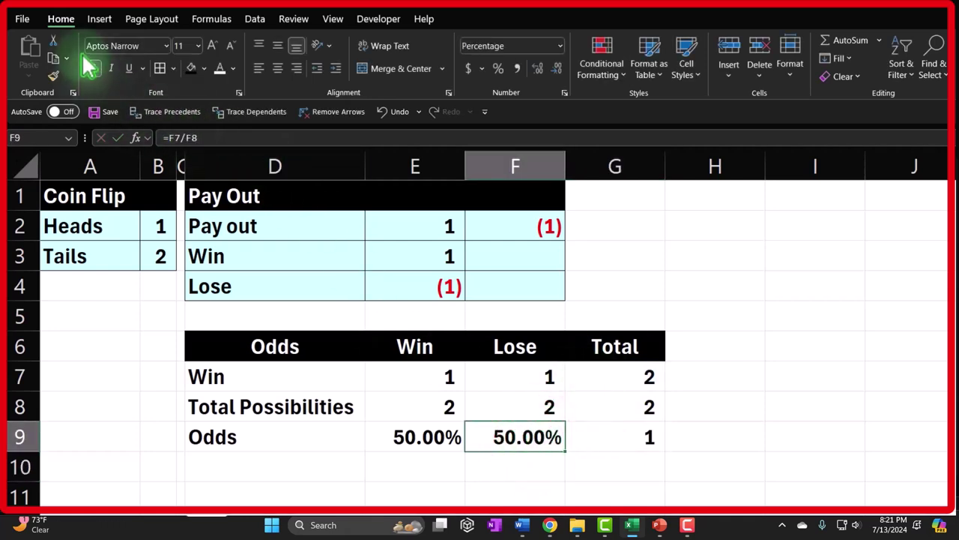
click(54, 76)
click(633, 436)
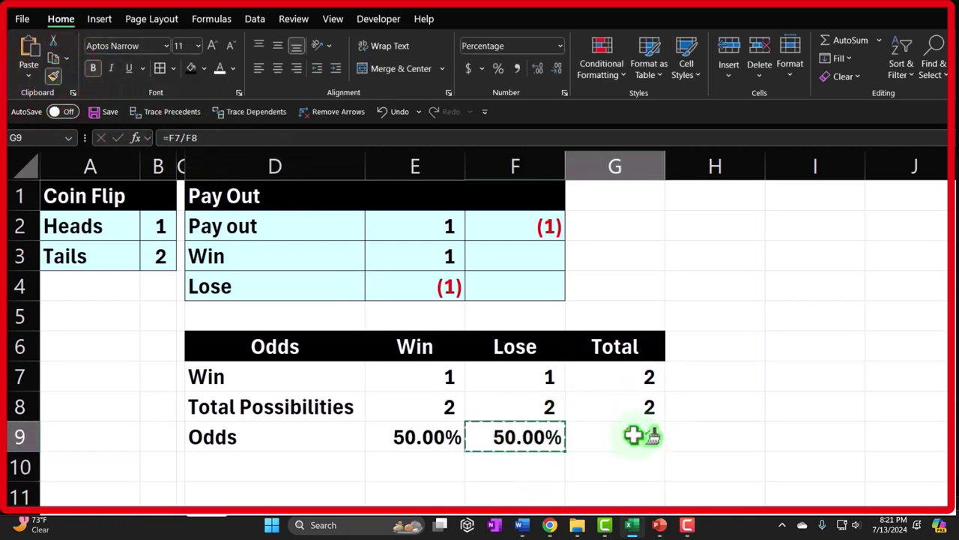
Add a check total in G10 below the total odds with the formula =E9+F9.
click(633, 472)
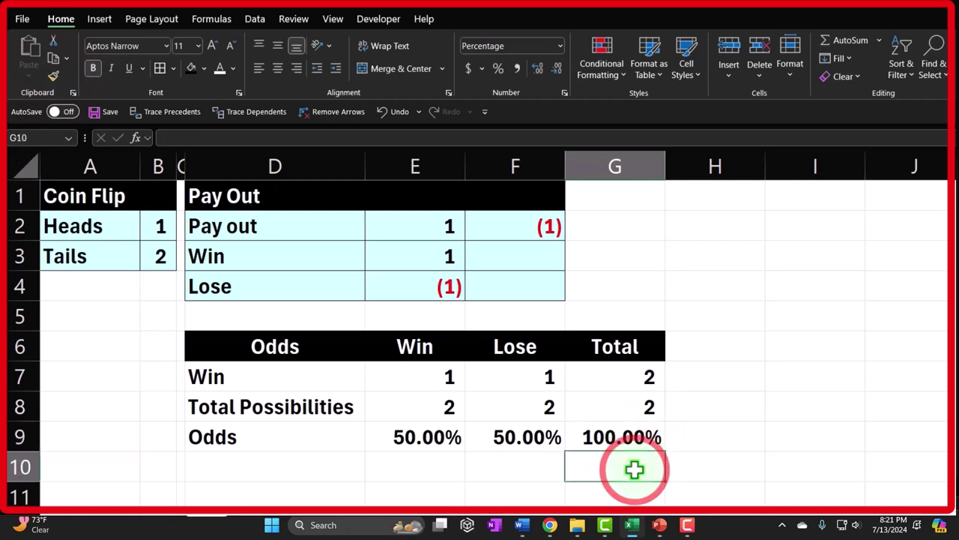
text(=)
key(Left)
key(Left)
key(Up)
text(+)
key(Left)
key(Up)
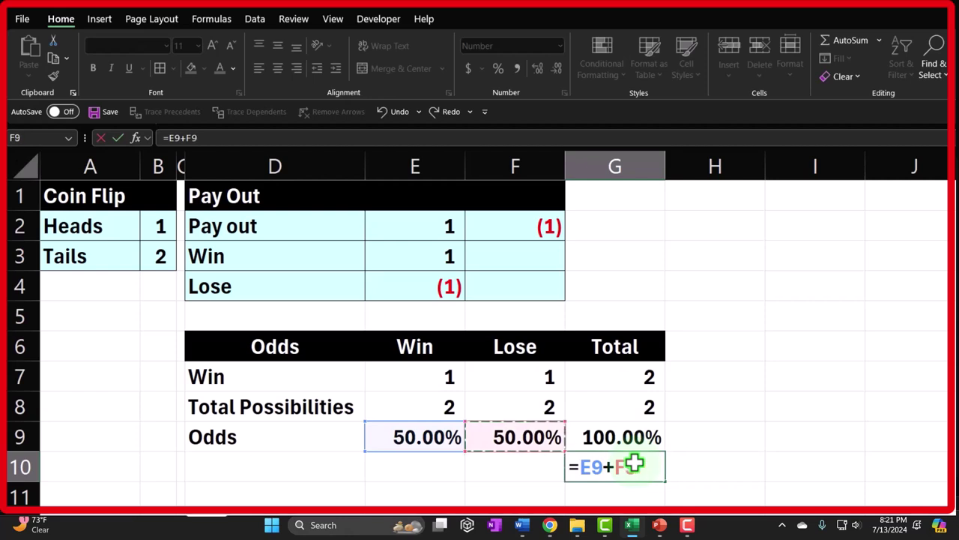
key(Return)
click(635, 463)
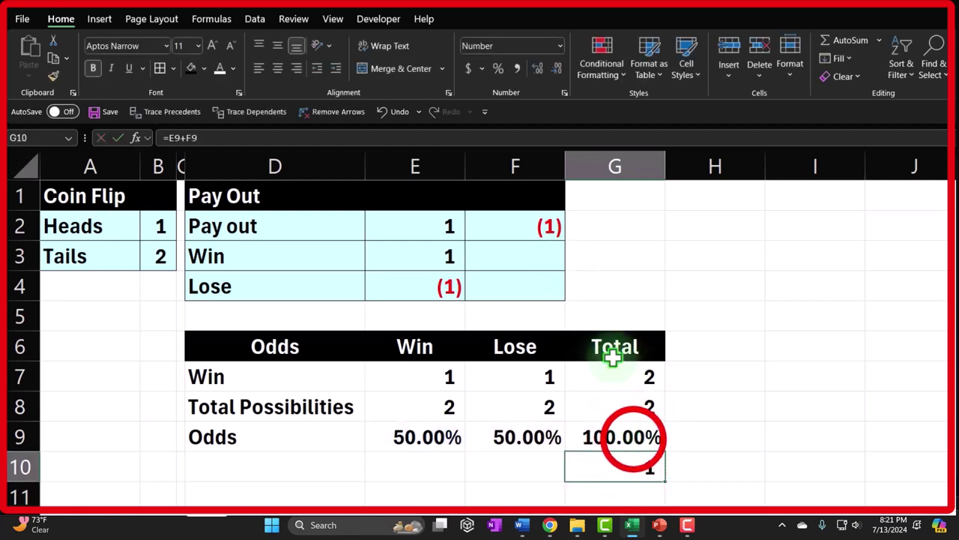
Copy the percentage formatting of G9 onto the check total in G10.
click(627, 442)
click(53, 75)
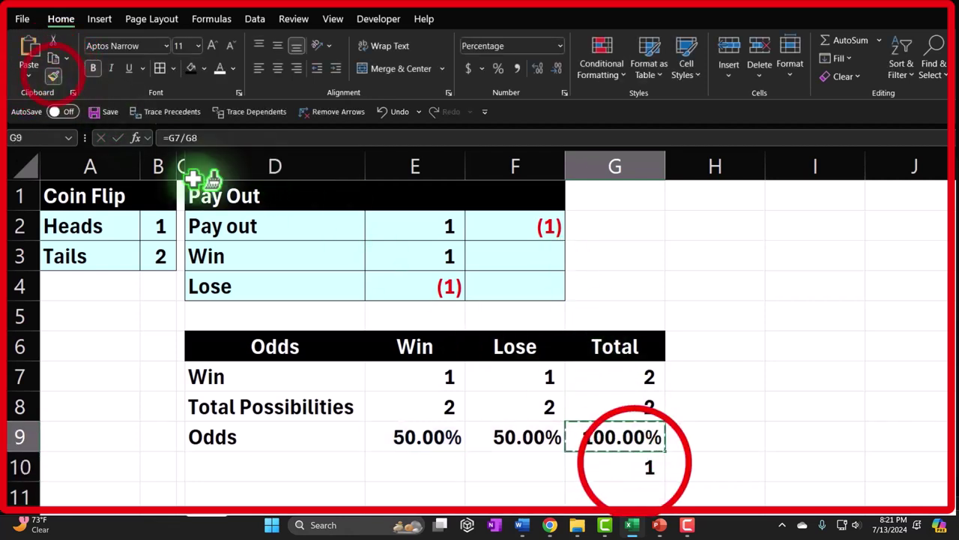
click(635, 464)
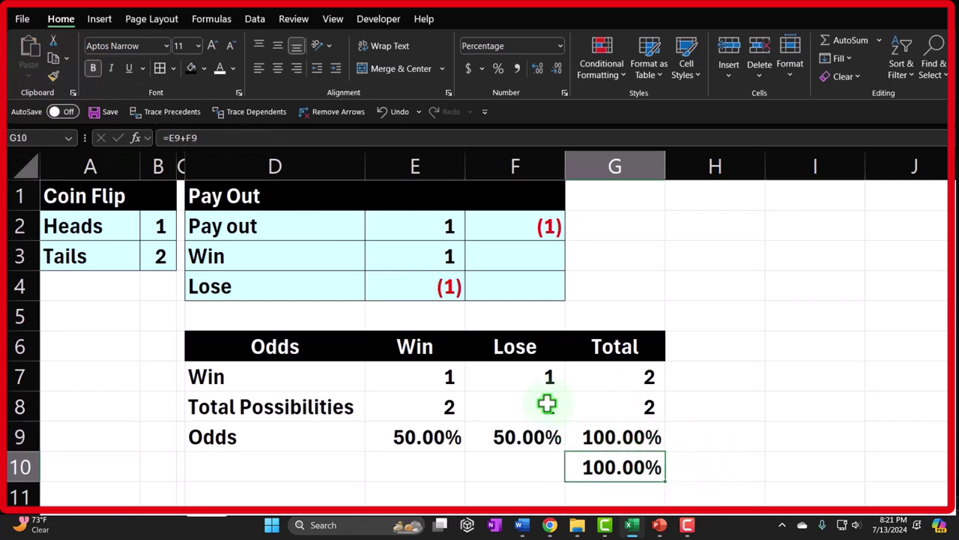
Apply all borders and the recent light blue fill to the Odds table body, D7:G10.
drag(606, 385, 607, 397)
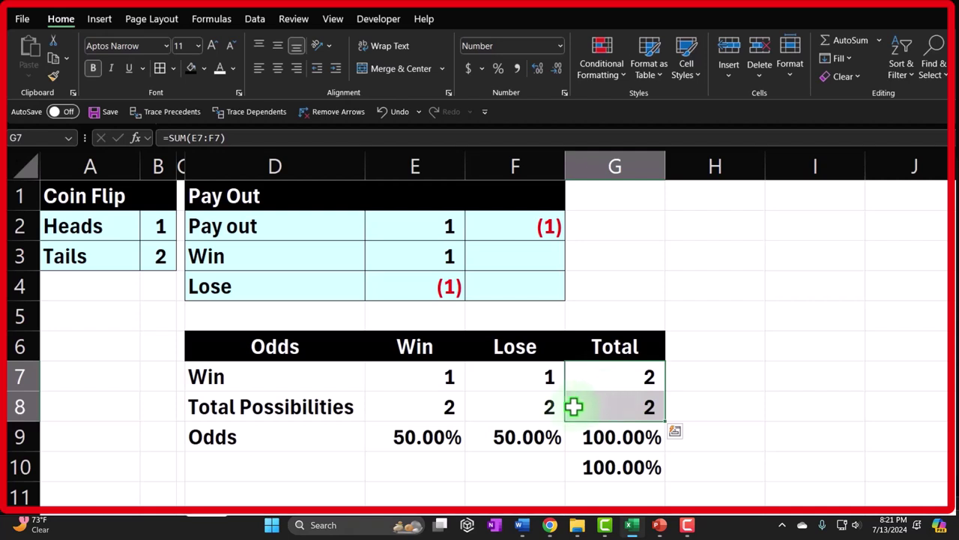
click(271, 369)
drag(271, 370, 583, 469)
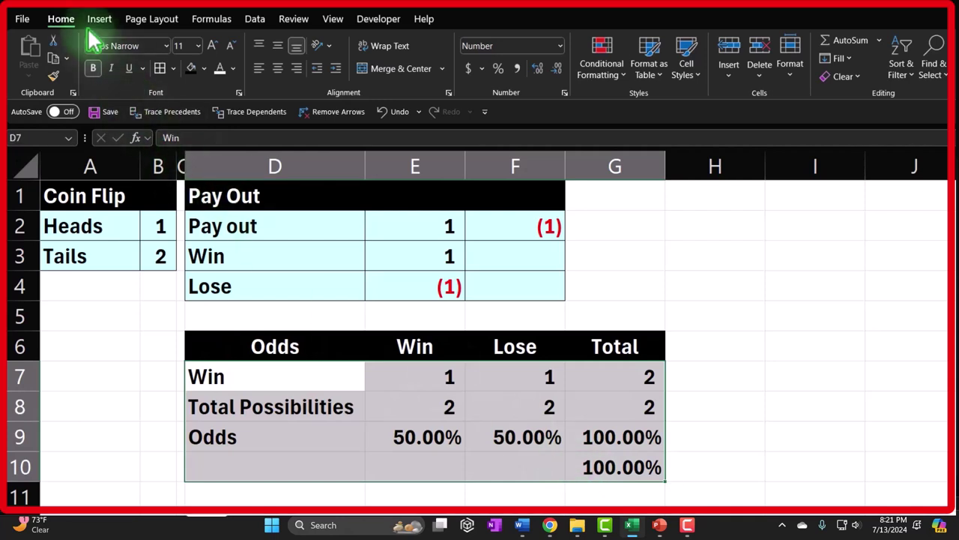
click(159, 68)
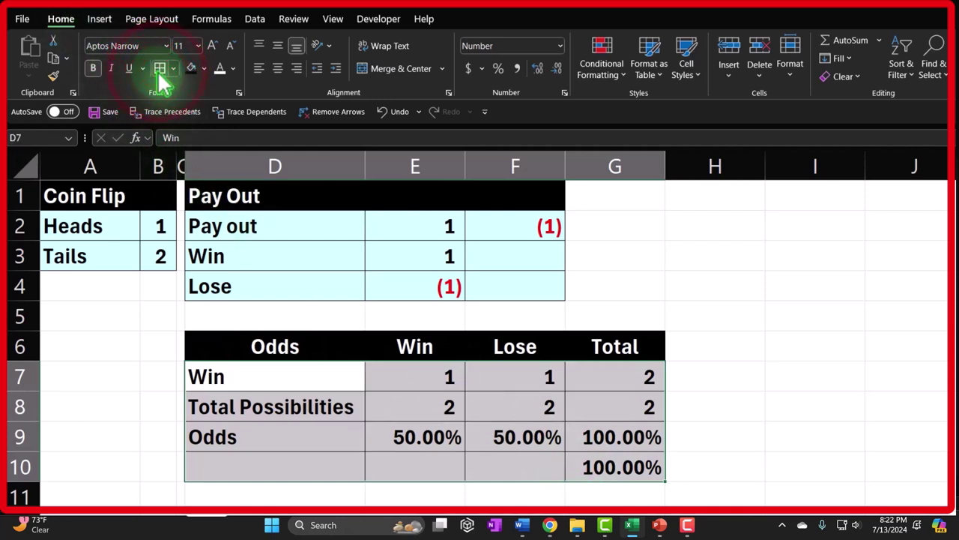
click(204, 68)
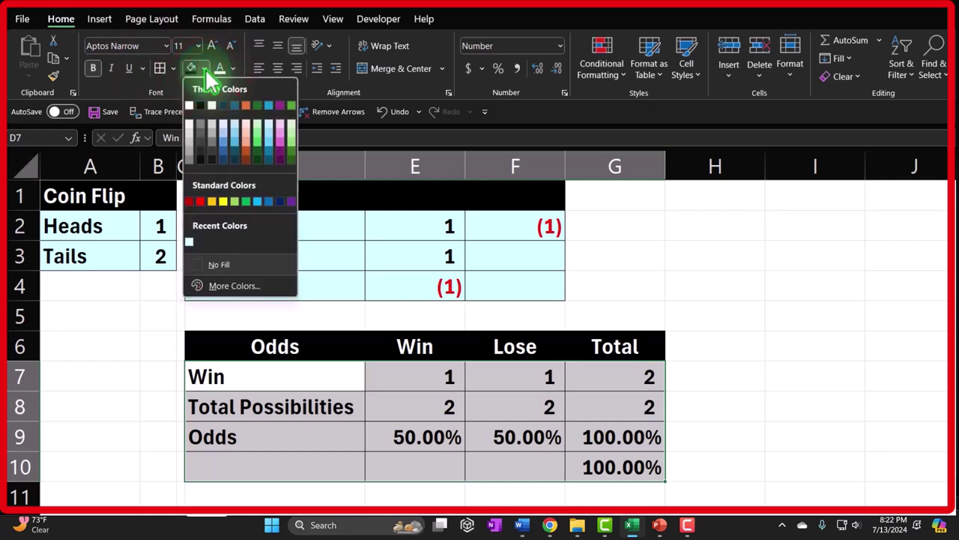
click(190, 243)
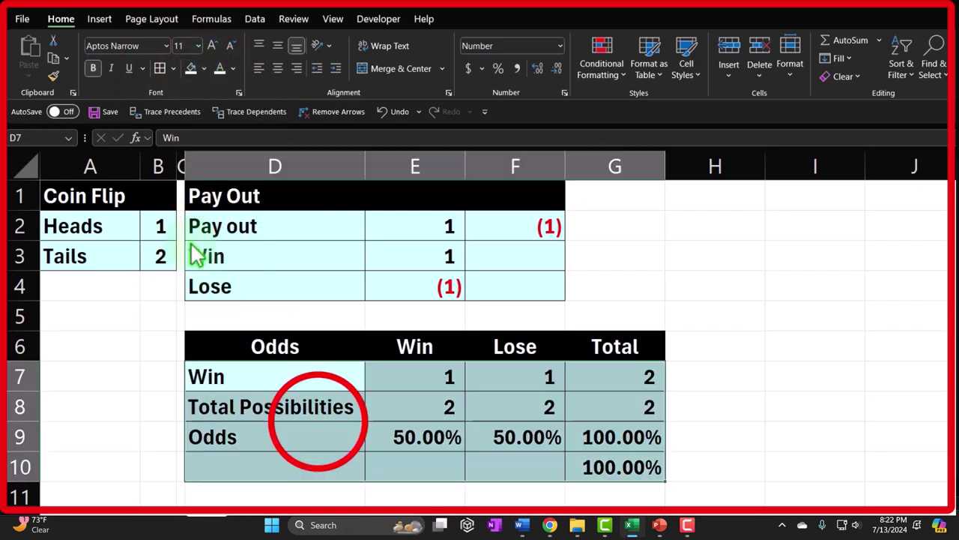
click(316, 419)
Enter the heading Expected Value or Return in D12, below the Odds table.
scroll(318, 422, down, 1)
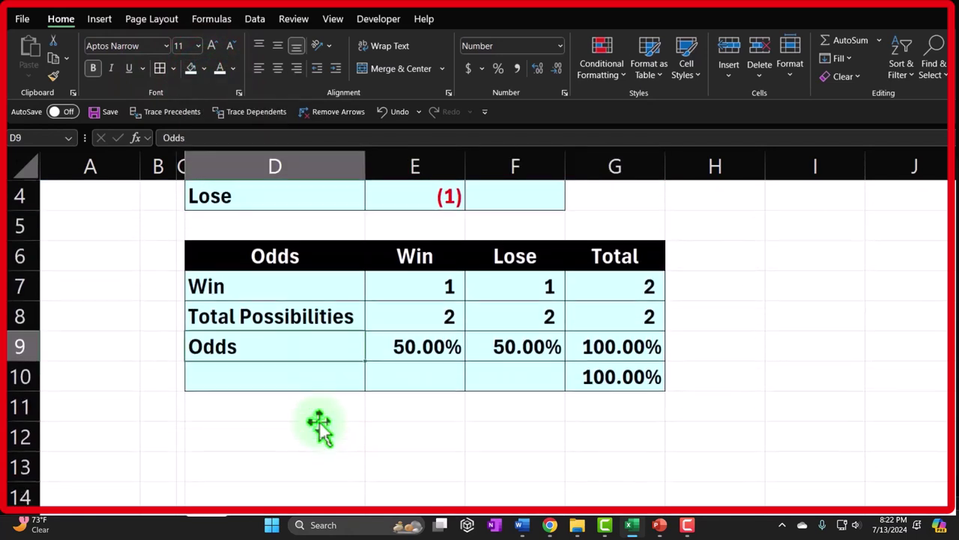
click(303, 431)
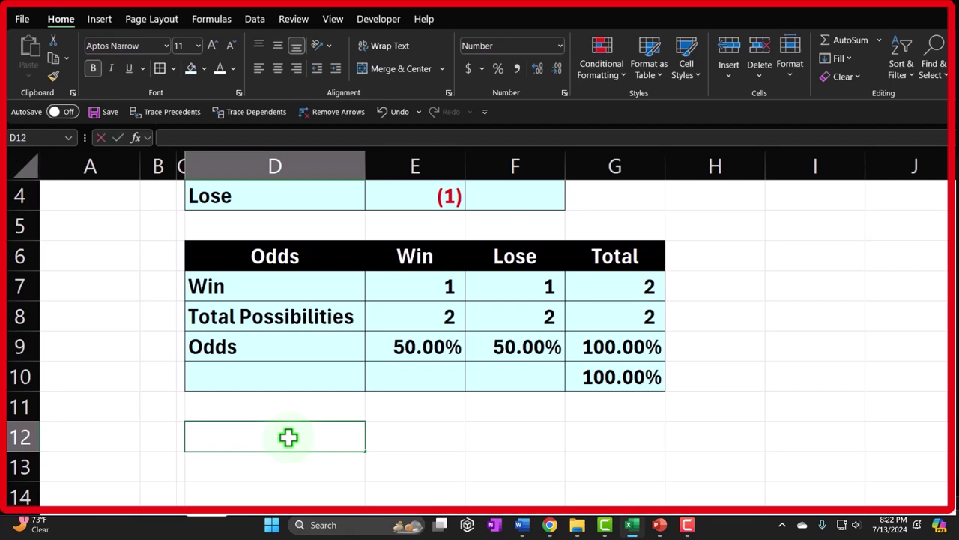
text(Expected Value or Return)
key(Return)
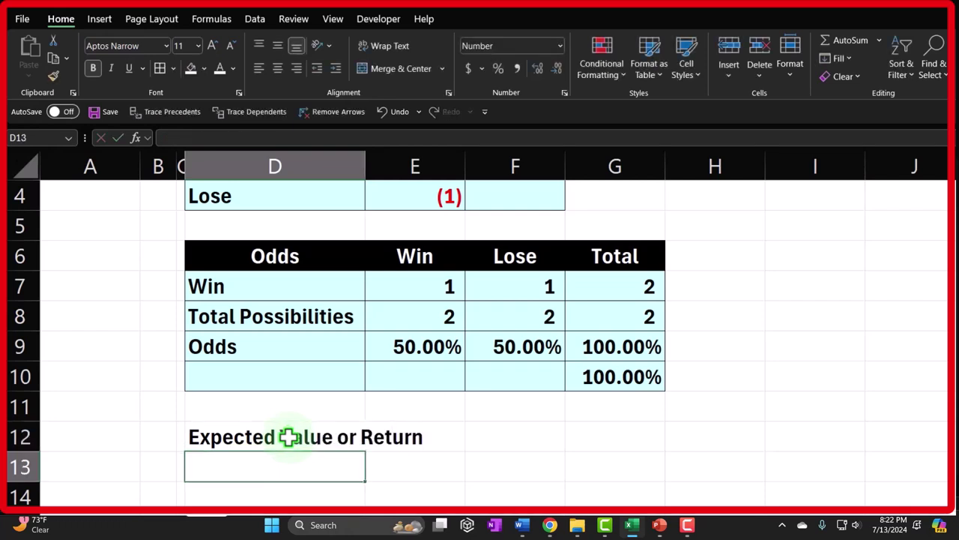
Format the Expected Value or Return heading row, D12:G12, with a black fill and white font.
drag(289, 437, 586, 440)
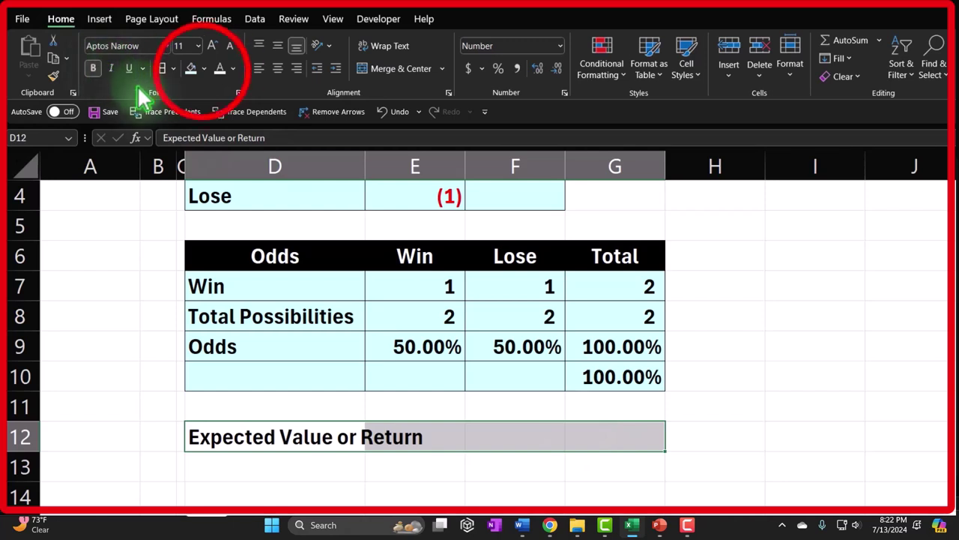
click(203, 68)
click(202, 106)
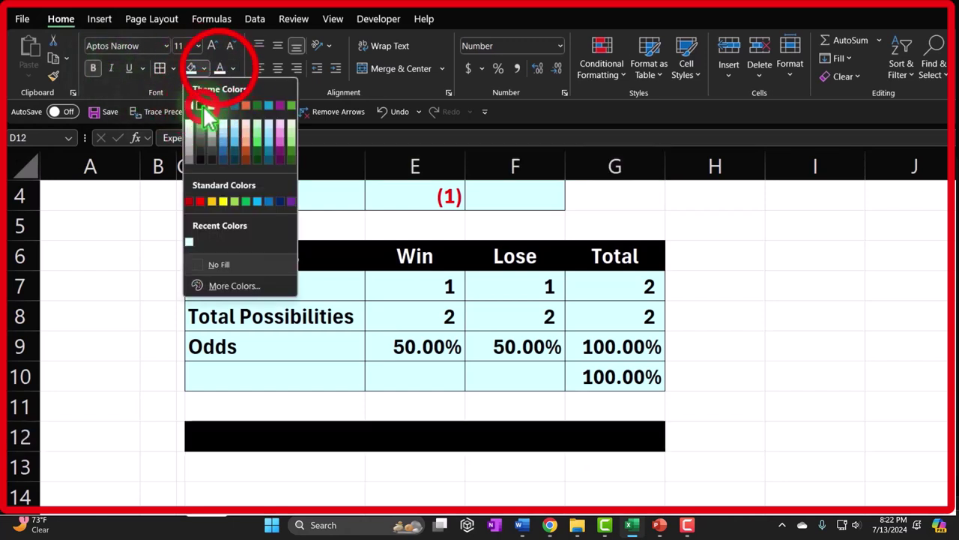
click(220, 69)
Enter the label Win in D13 and its payout of 1 in E13.
click(248, 472)
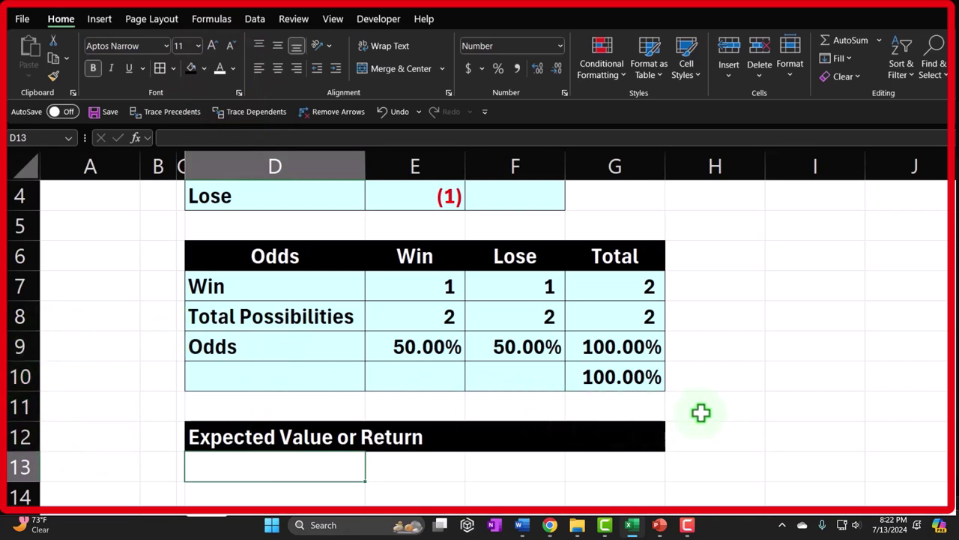
text(Win)
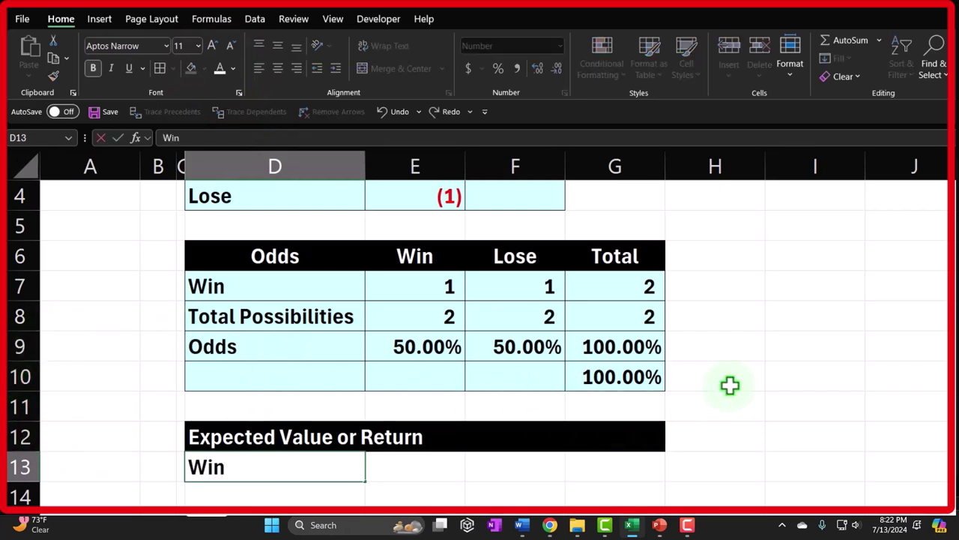
key(Tab)
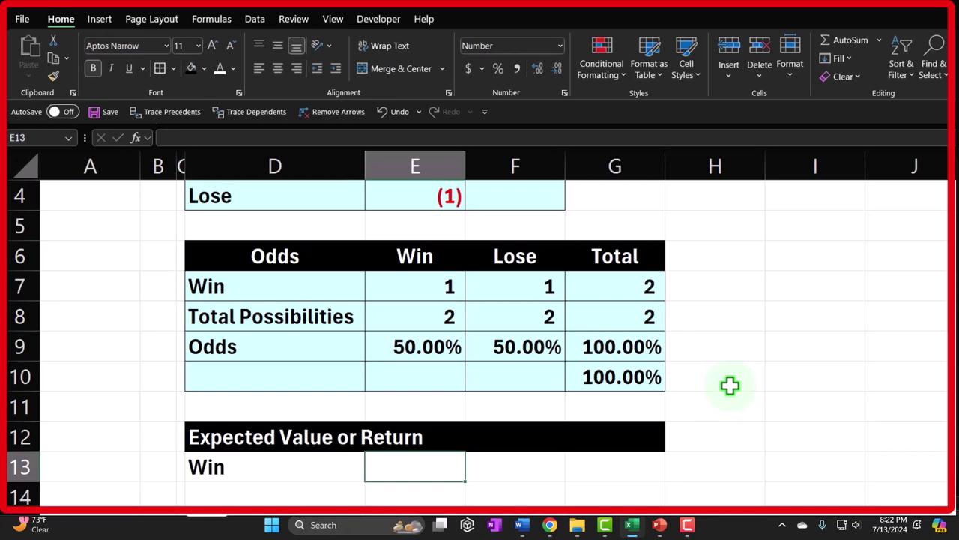
text(1)
key(Tab)
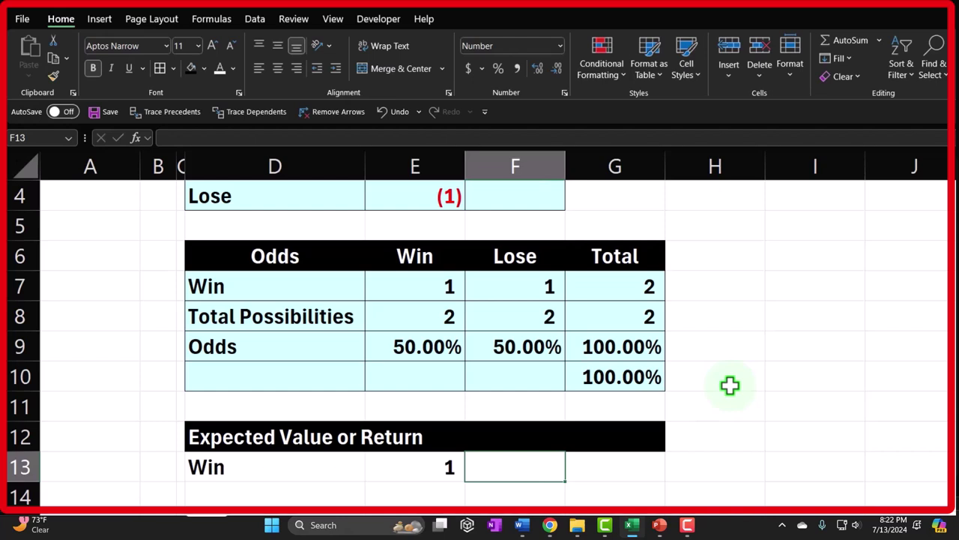
Link F13 to the winning odds with the formula =E9 and format it as a percentage.
text(=)
key(Up)
key(Up)
key(Up)
key(Up)
key(Left)
key(Return)
key(Up)
key(Right)
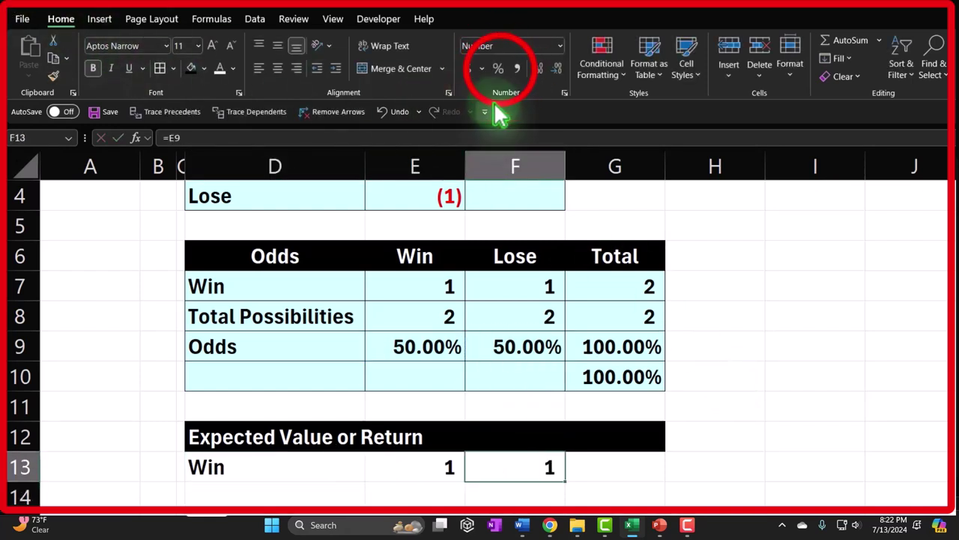
click(499, 69)
Calculate the win return in G13 with the formula =E13*F13 and show it with two decimals.
key(Right)
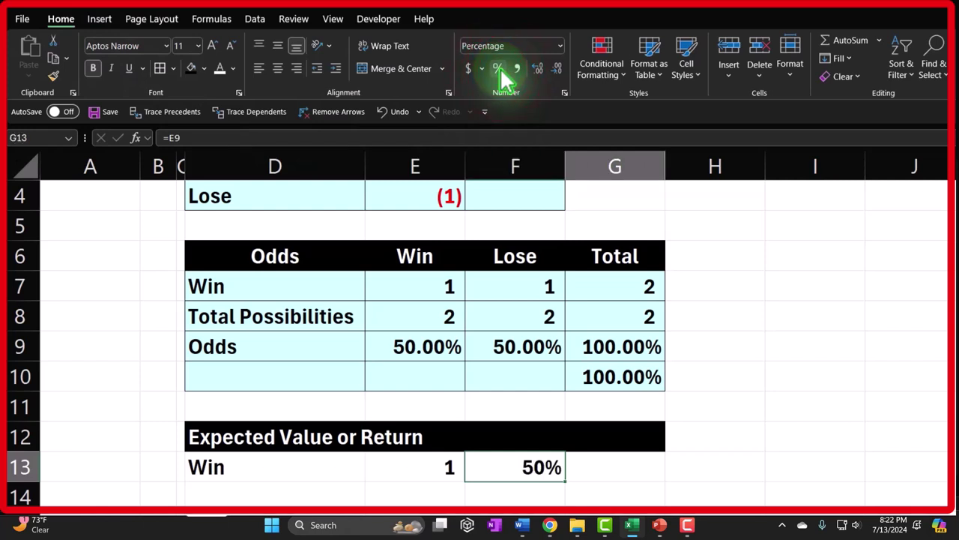
text(=)
key(Left)
key(Left)
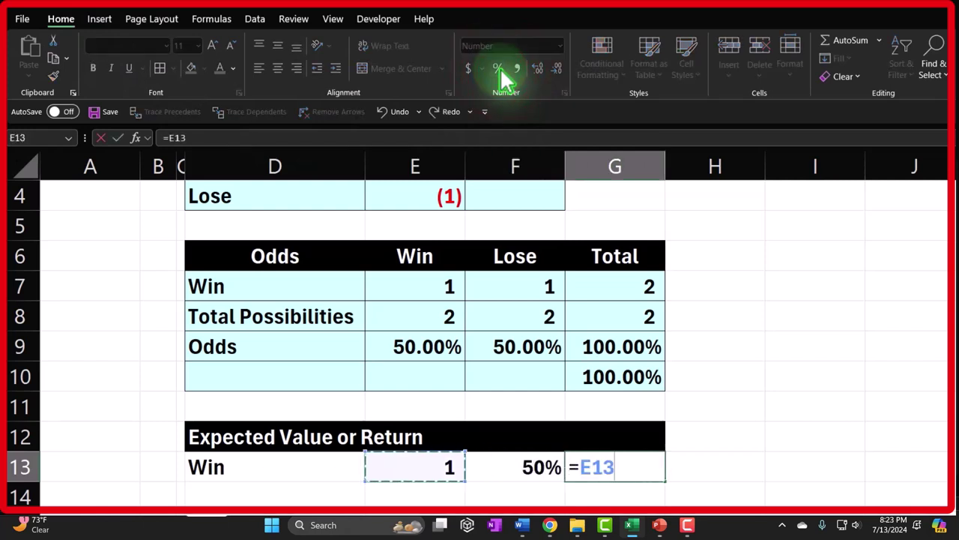
text(*)
key(Left)
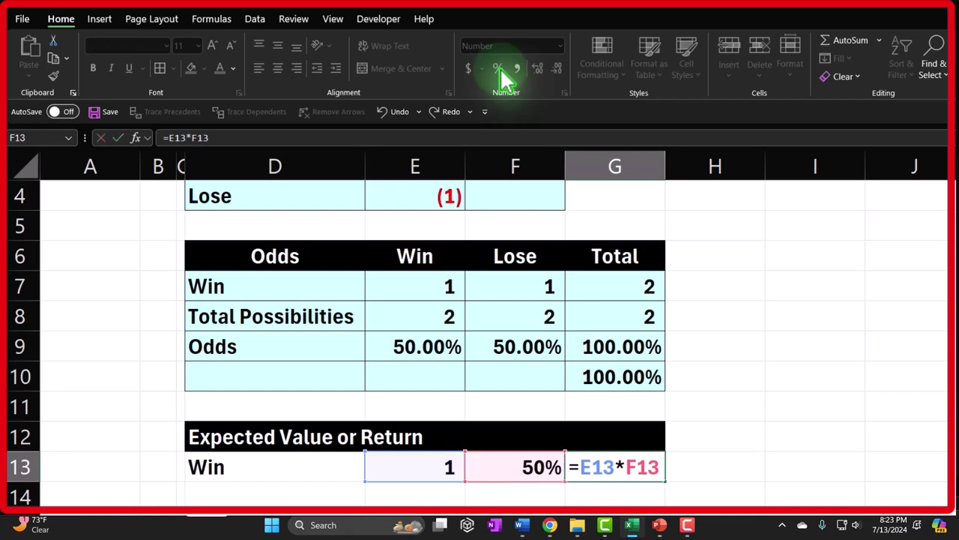
key(Return)
key(Up)
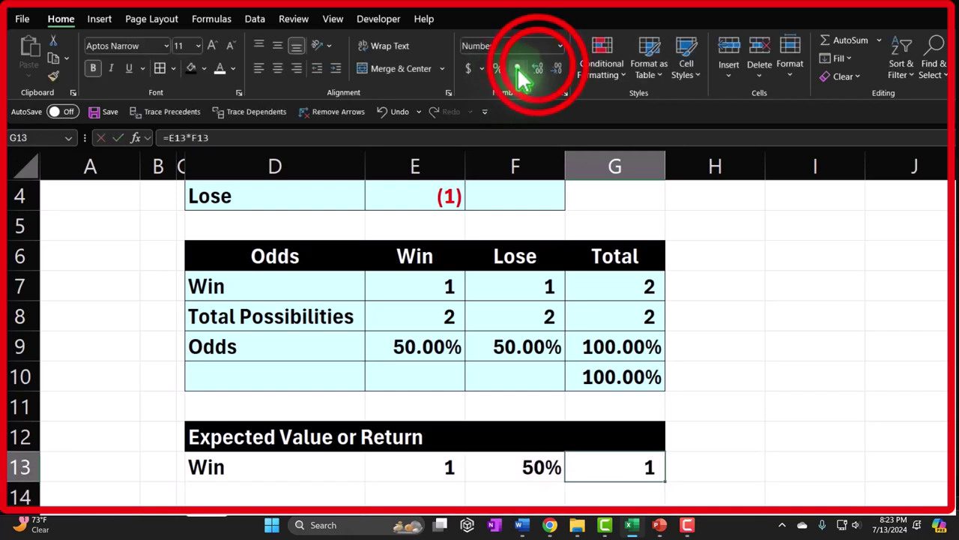
click(537, 68)
click(537, 69)
click(541, 67)
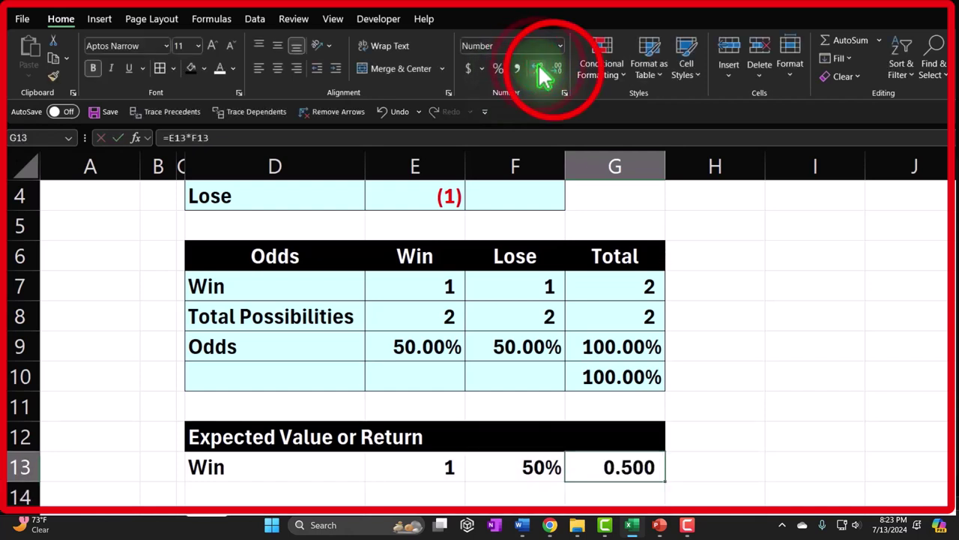
click(554, 70)
Enter the label Lose in D14 and its payout of -1 in E14.
key(Down)
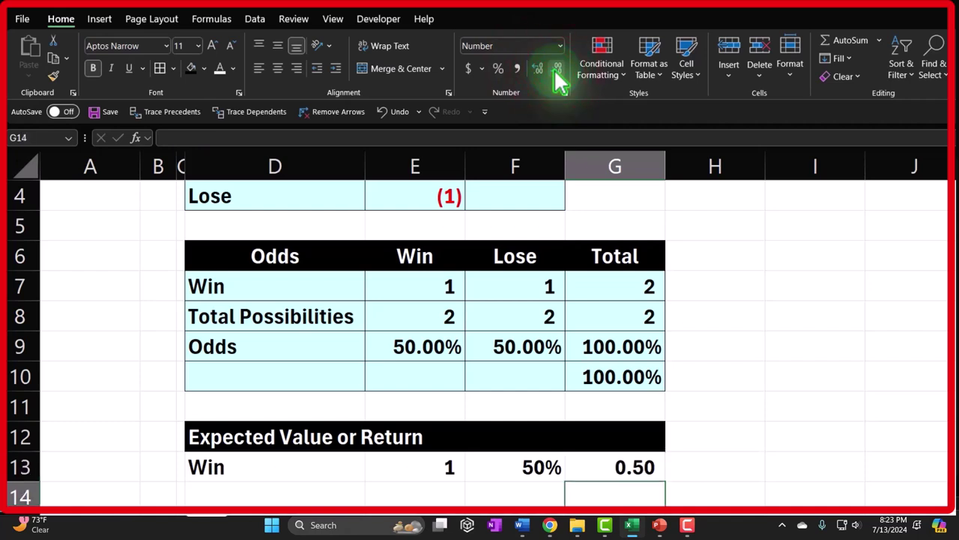
key(Left)
key(Left)
key(Left)
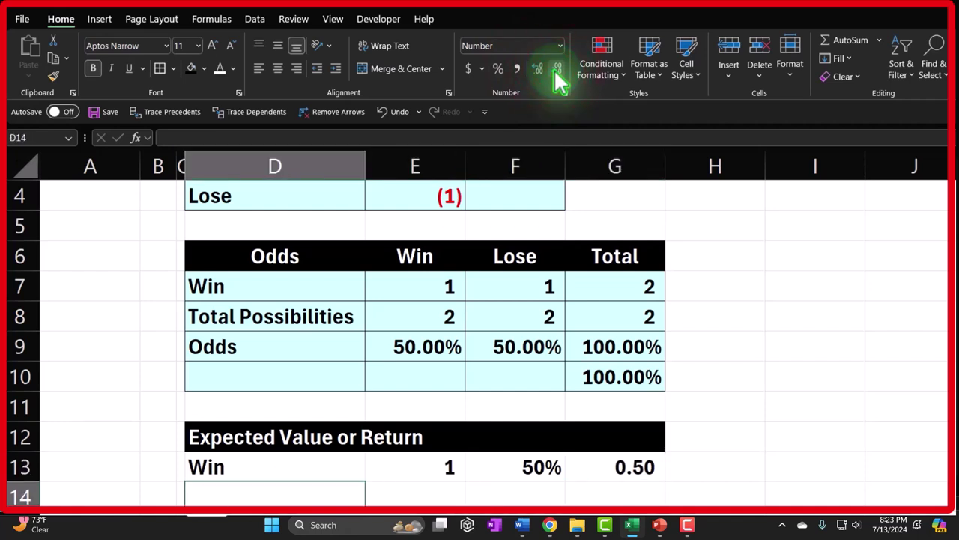
text(Lose)
key(Right)
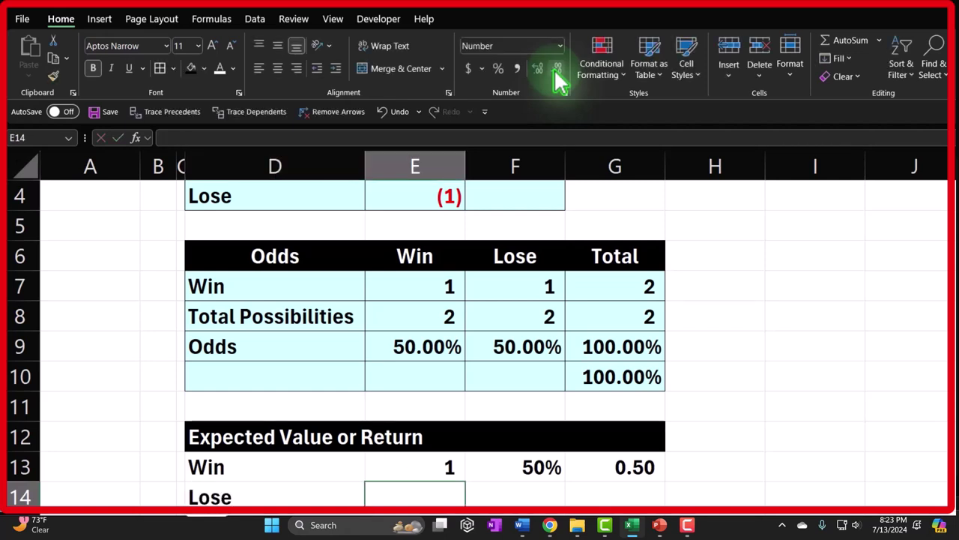
text(-)
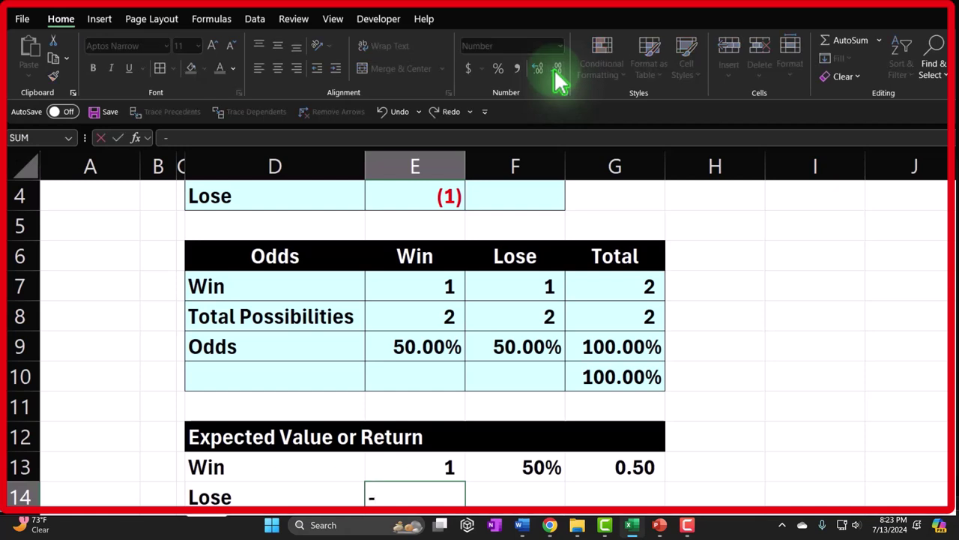
text(1)
key(Return)
Link F14 to the losing odds with the formula =+F9 and copy the percentage formatting of F13 onto it.
key(Right)
key(Up)
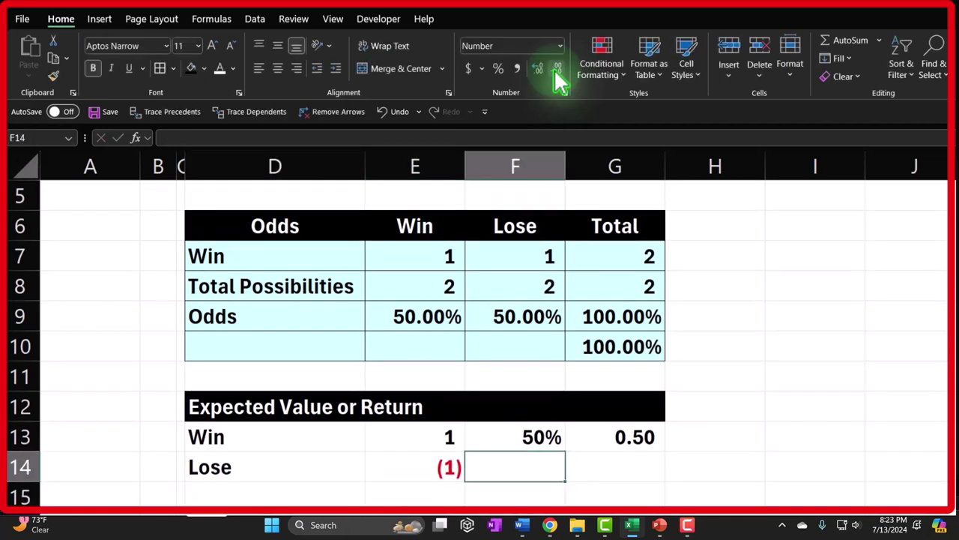
text(+)
key(Up)
key(Up)
key(Up)
key(Up)
key(Up)
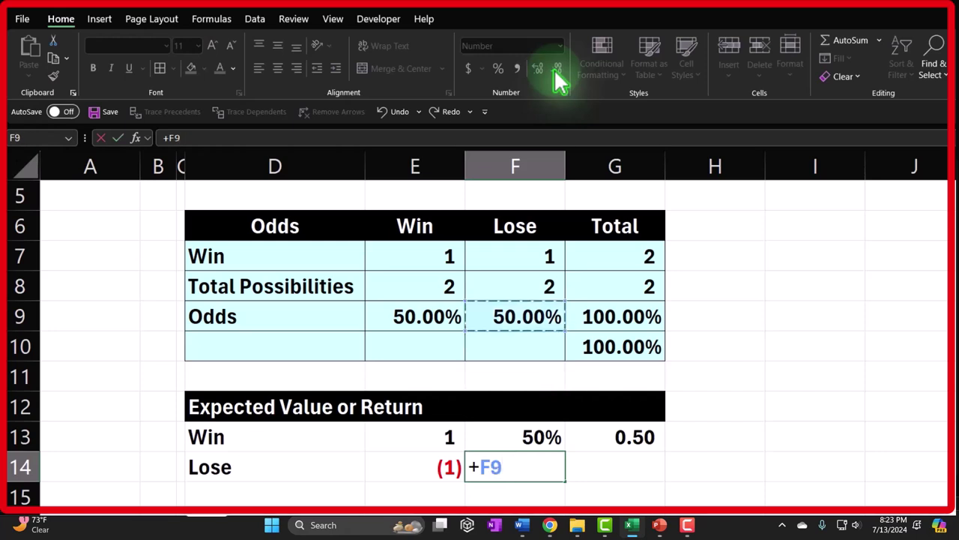
key(Return)
key(Up)
key(Up)
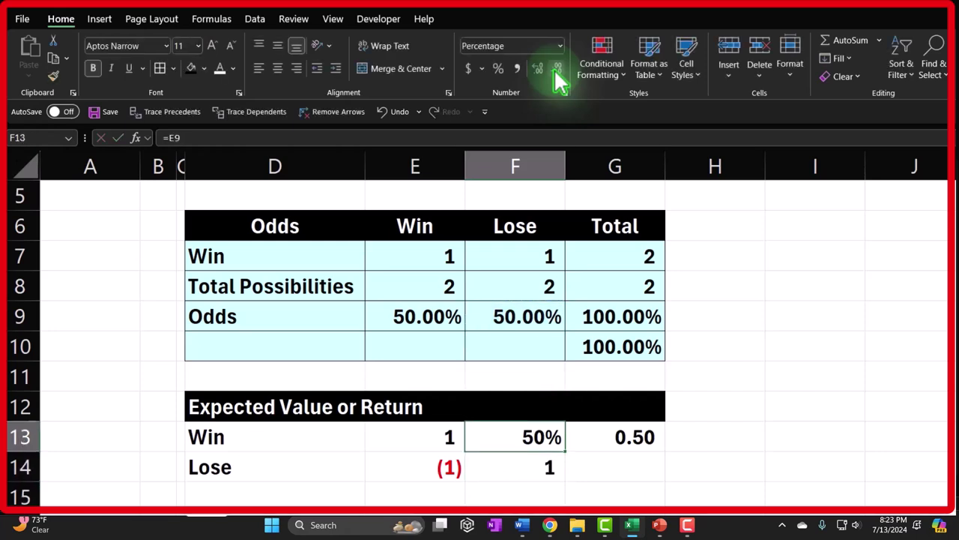
click(54, 75)
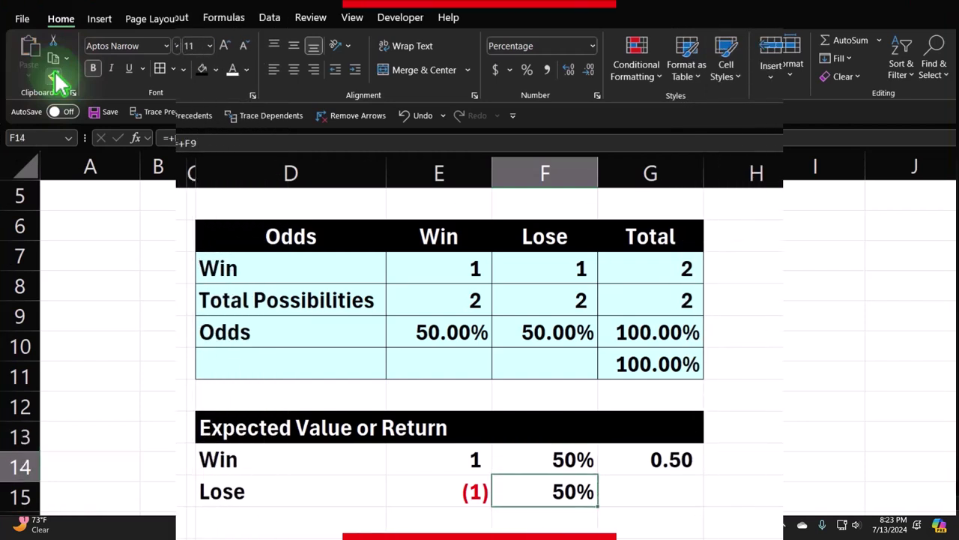
Calculate the lose return in G14 with the formula =E14*F14 and show it with two decimals.
key(Right)
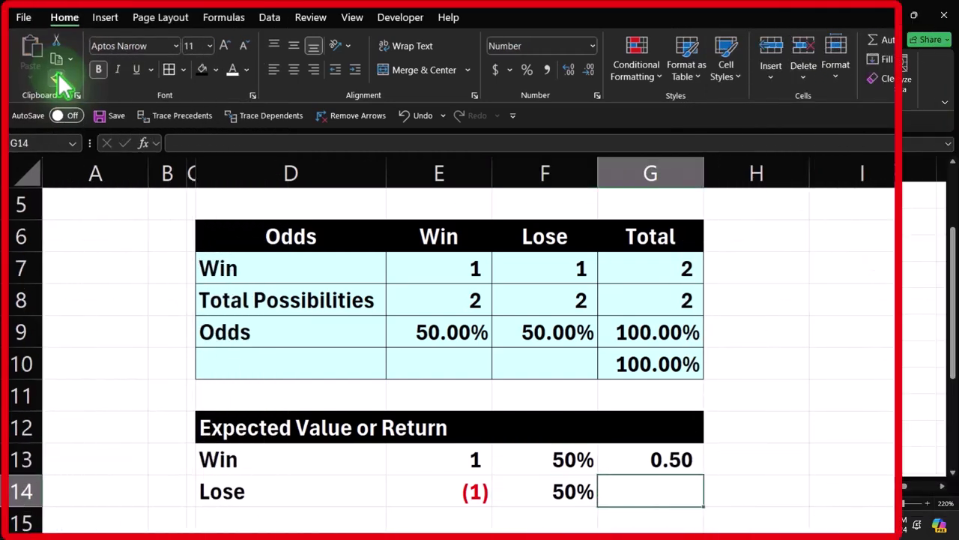
text(=)
key(Left)
key(Left)
text(*)
key(Left)
key(Return)
key(Up)
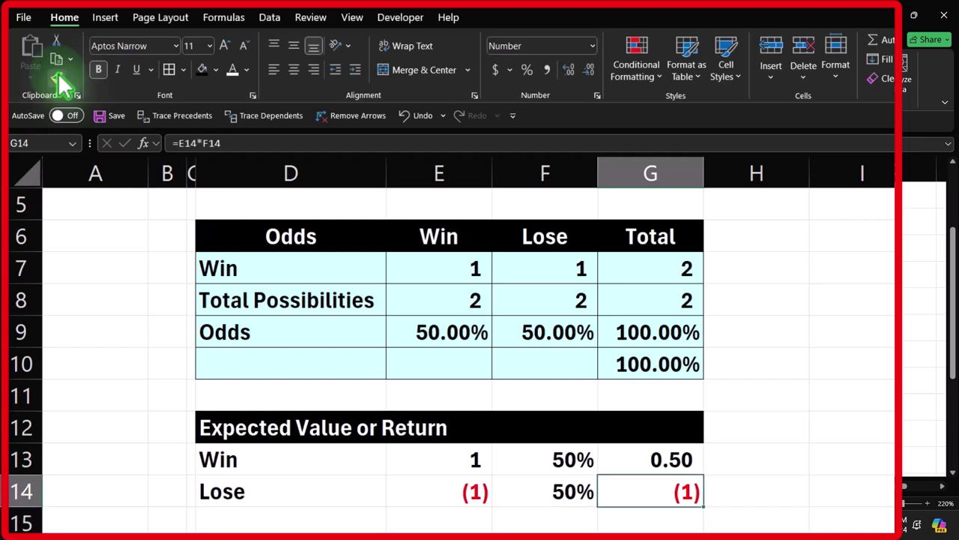
click(569, 72)
click(568, 72)
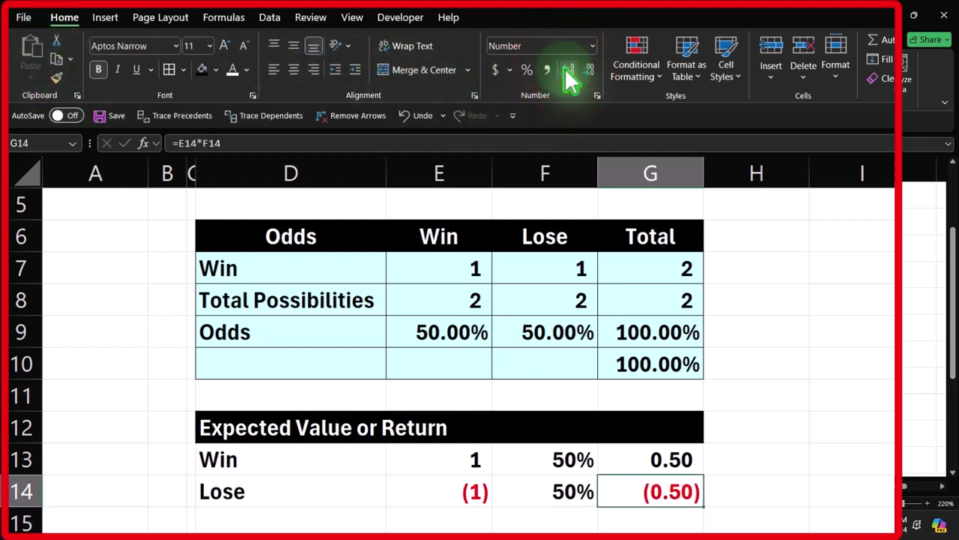
Enter the label Expected value or return in D15, below the Lose row.
key(Down)
key(Left)
key(Left)
key(Left)
text(Ep)
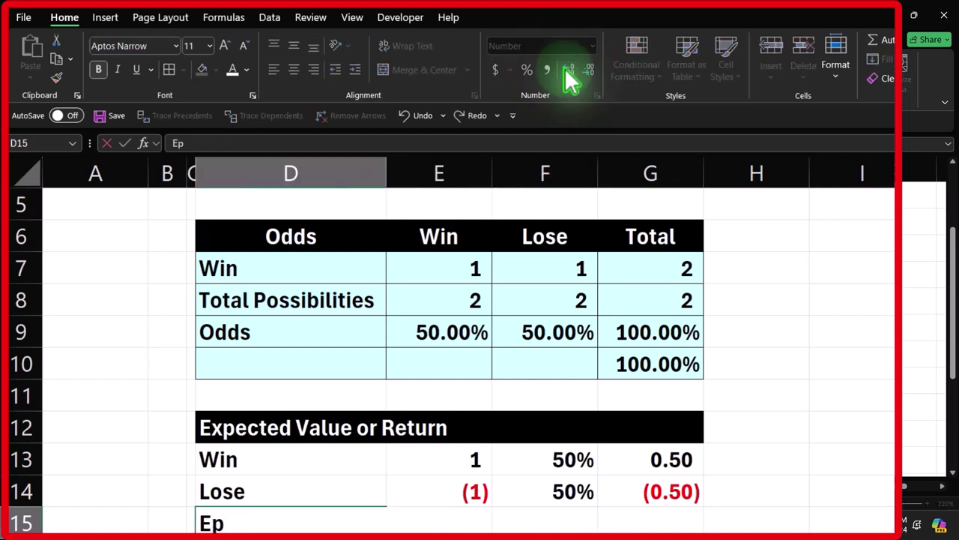
key(BackSpace)
text(xpected value )
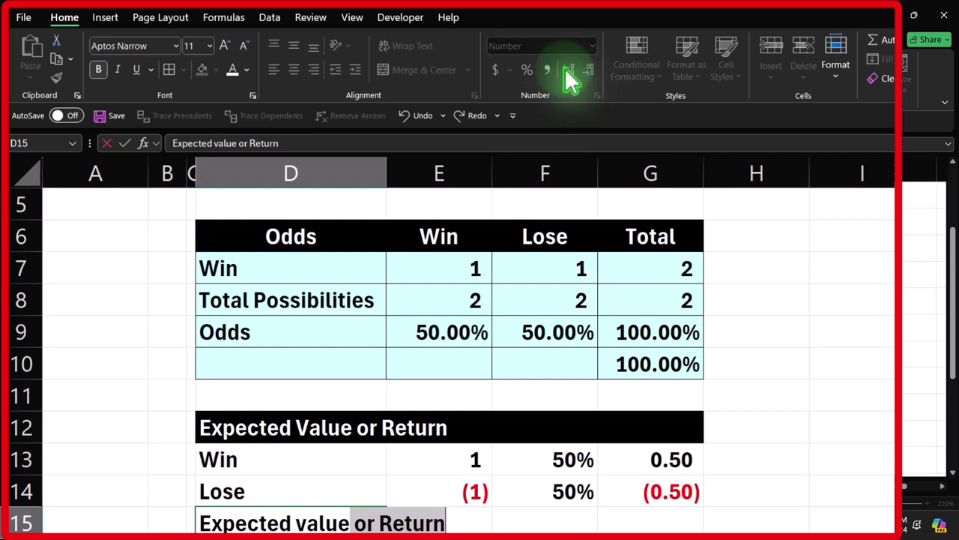
text(or return)
key(Tab)
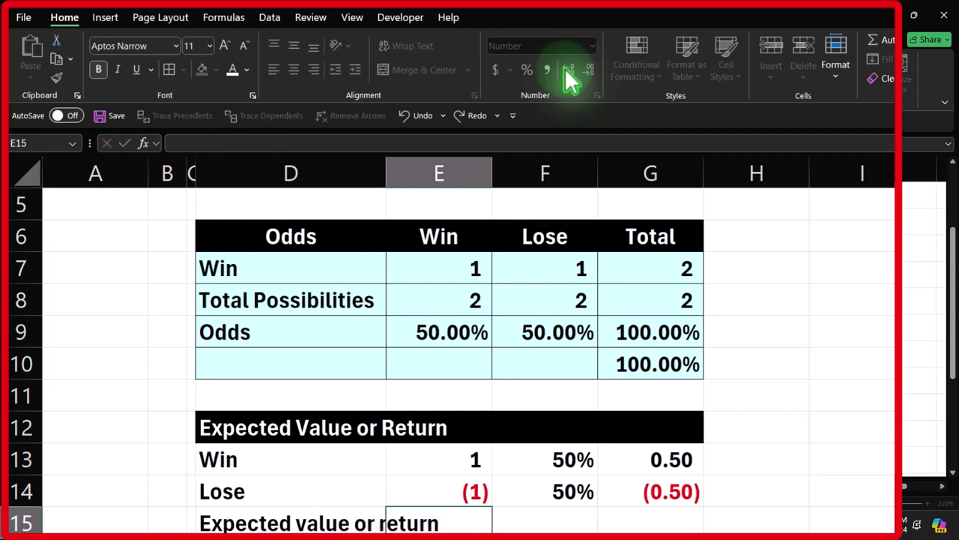
Total the returns in G15 with the formula =SUM(G13:G14) and show the result with two decimals.
key(Tab)
key(Tab)
text(=sum()
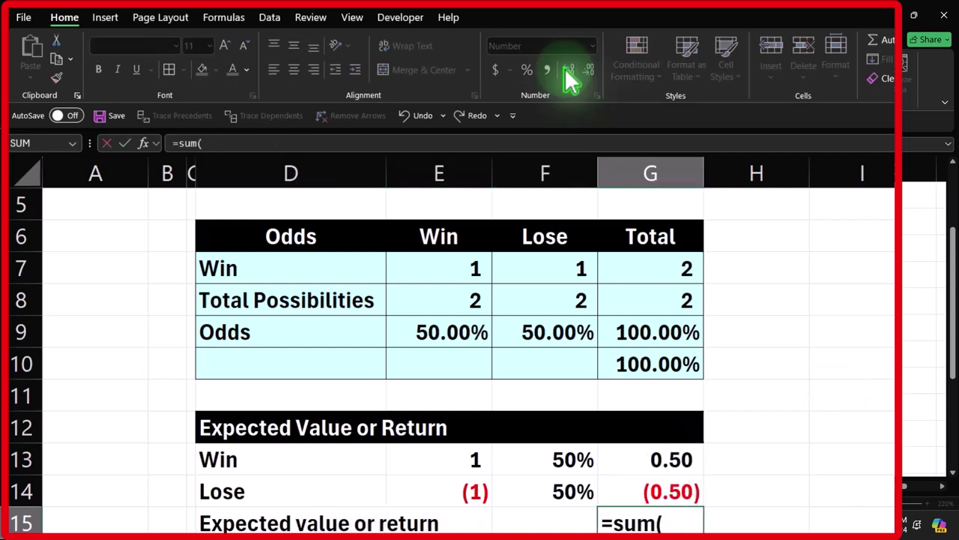
key(Up)
key(shift+Up)
key(Return)
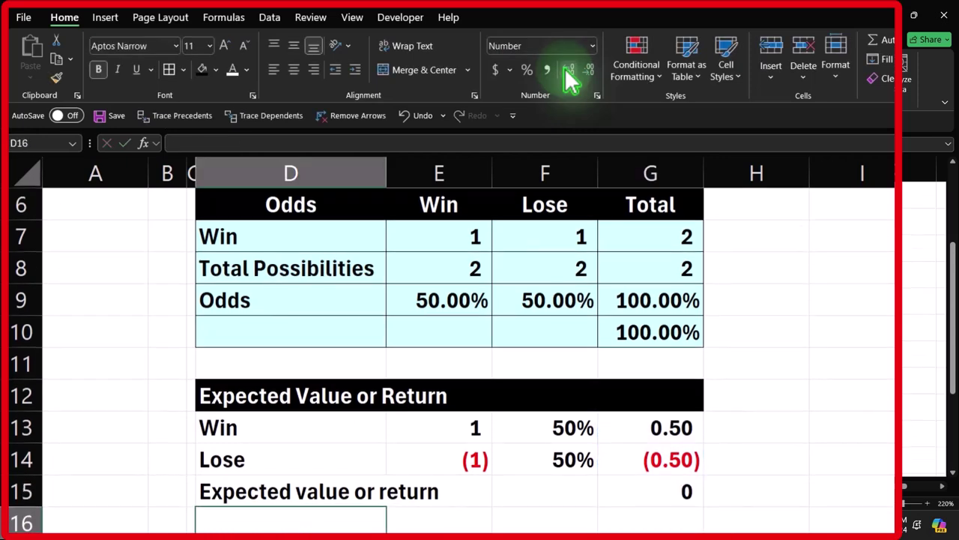
click(648, 480)
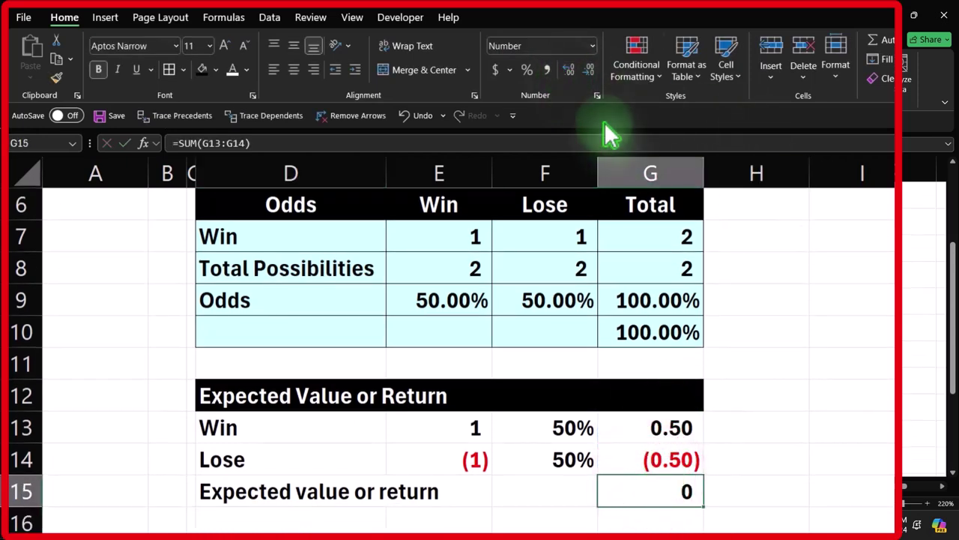
click(550, 69)
click(568, 70)
click(569, 71)
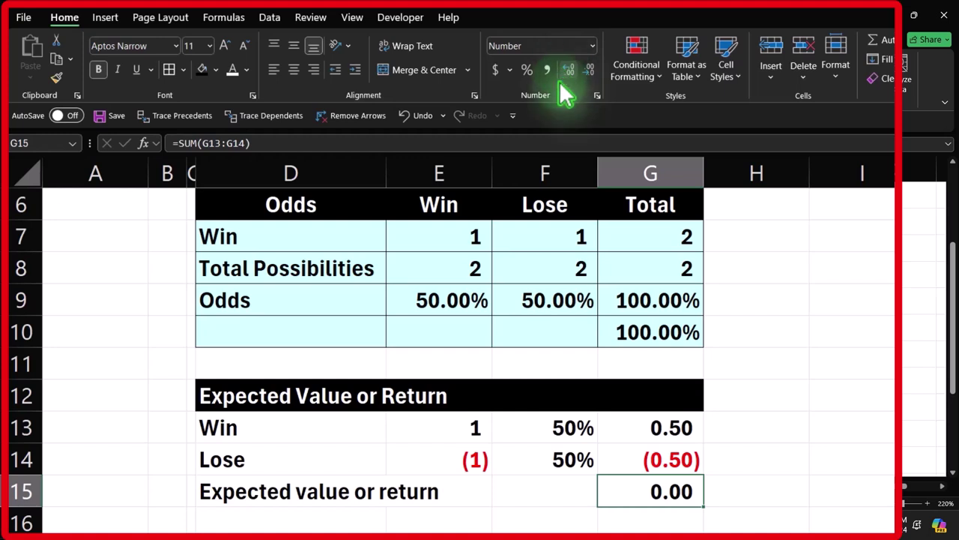
Apply all borders and the recent light blue fill to the Expected Value or Return table body, D13:G15.
click(298, 411)
drag(282, 425, 627, 490)
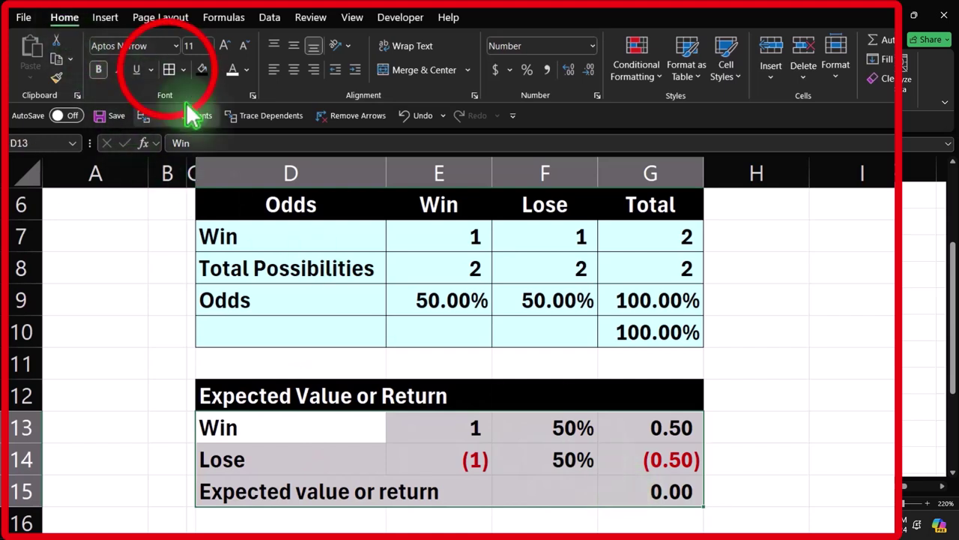
click(168, 70)
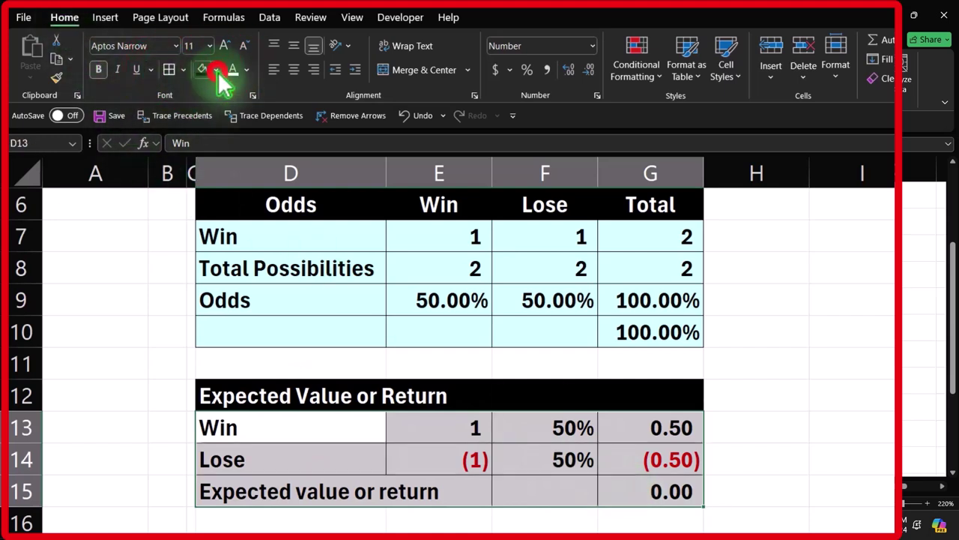
click(217, 71)
click(190, 252)
click(391, 330)
scroll(324, 296, down, 1)
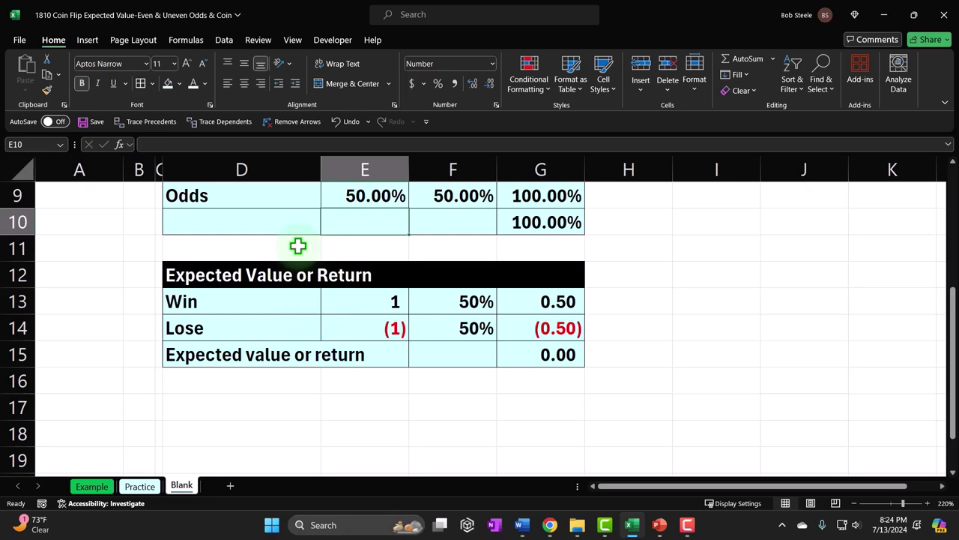
click(209, 390)
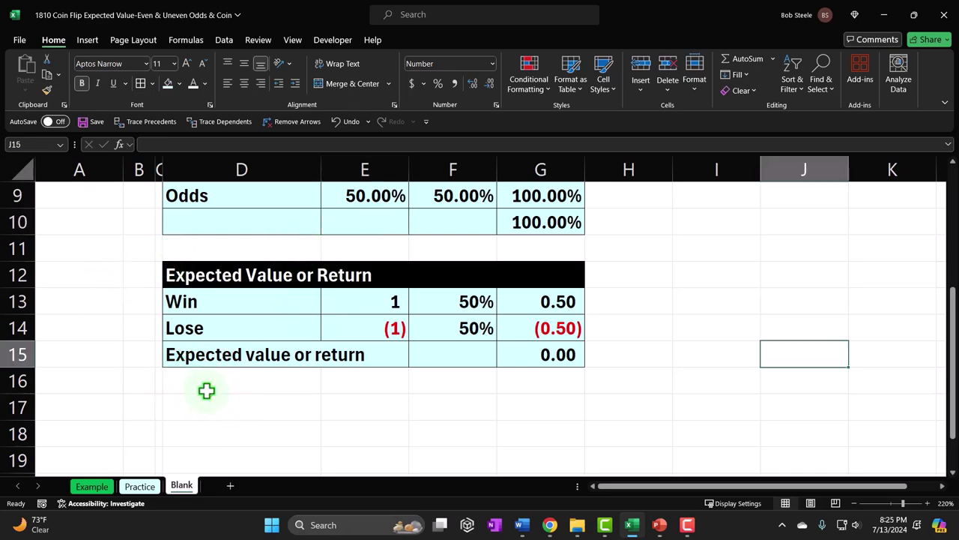
scroll(249, 438, up, 2)
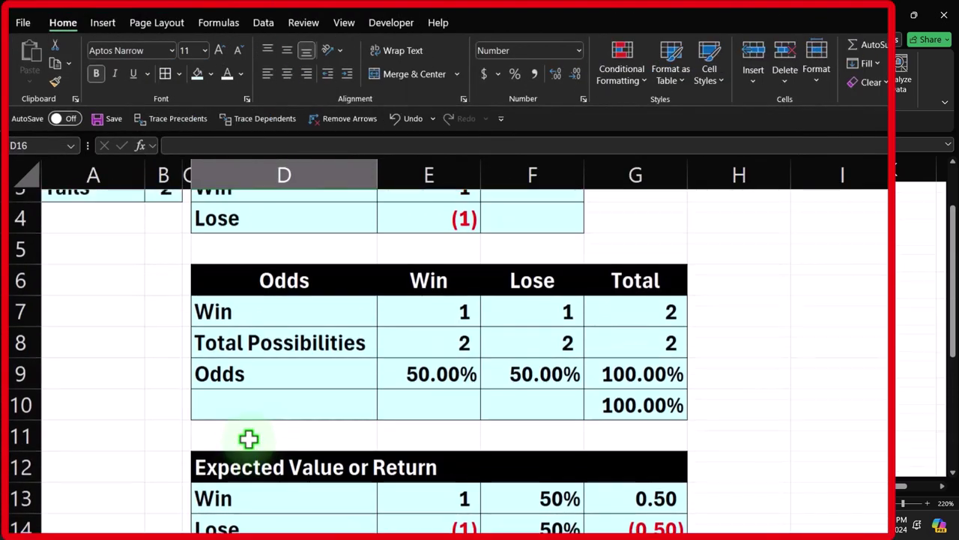
Duplicate the Pay Out, Odds and Expected Value or Return tables from D1:G15 to a second block starting at D17.
click(436, 329)
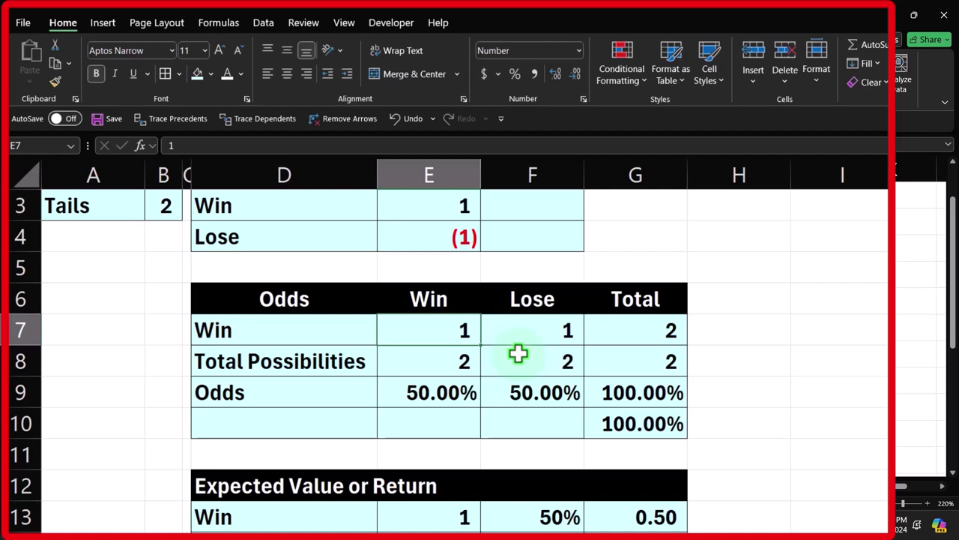
scroll(519, 353, up, 1)
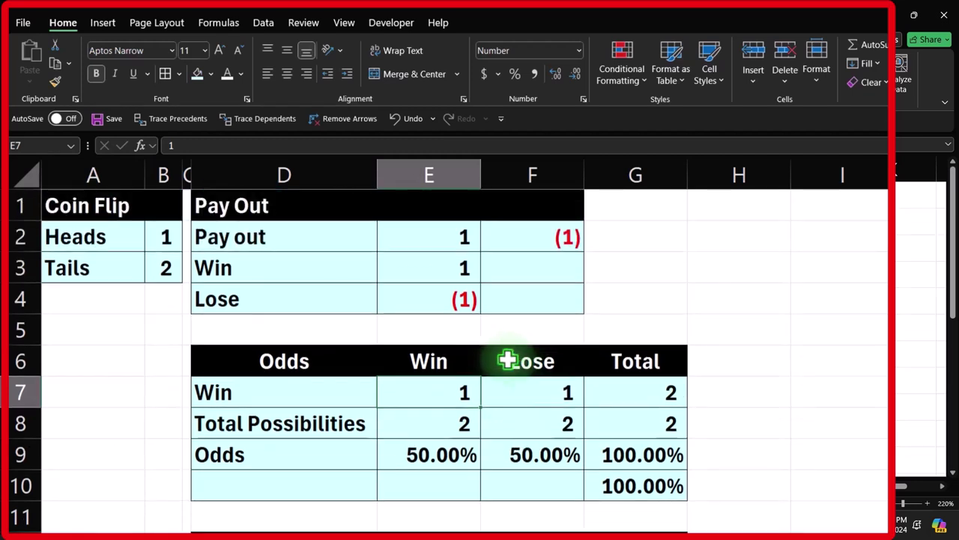
click(269, 204)
drag(270, 204, 634, 464)
key(ctrl+c)
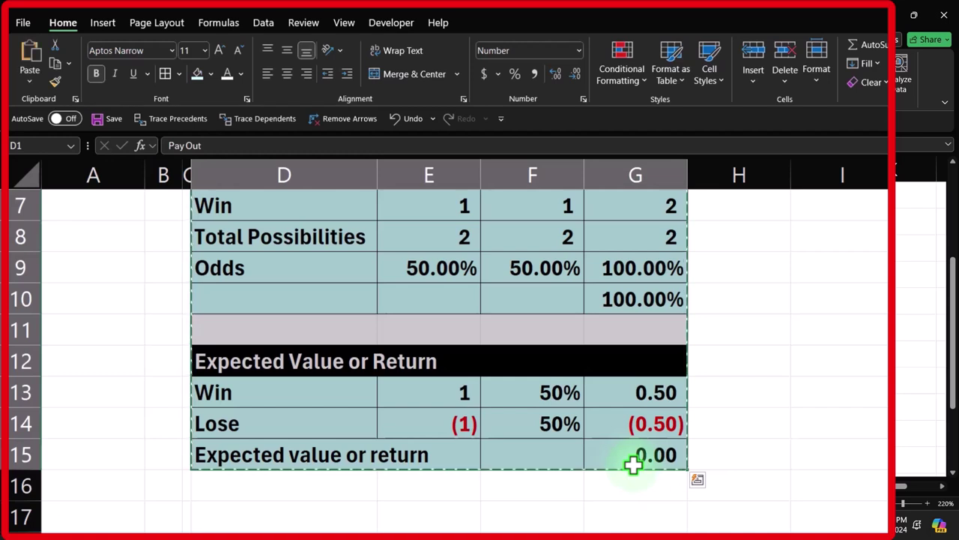
scroll(511, 469, down, 2)
click(235, 330)
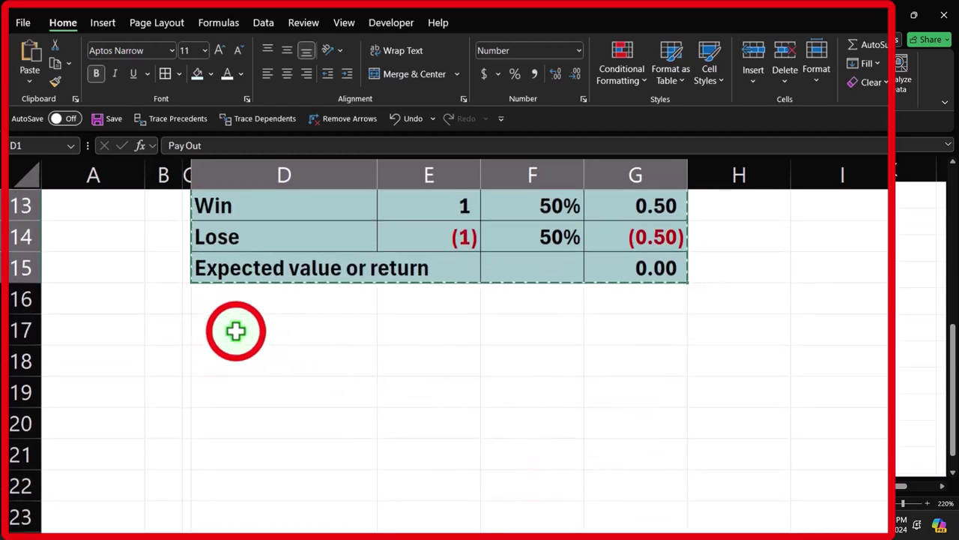
key(ctrl+v)
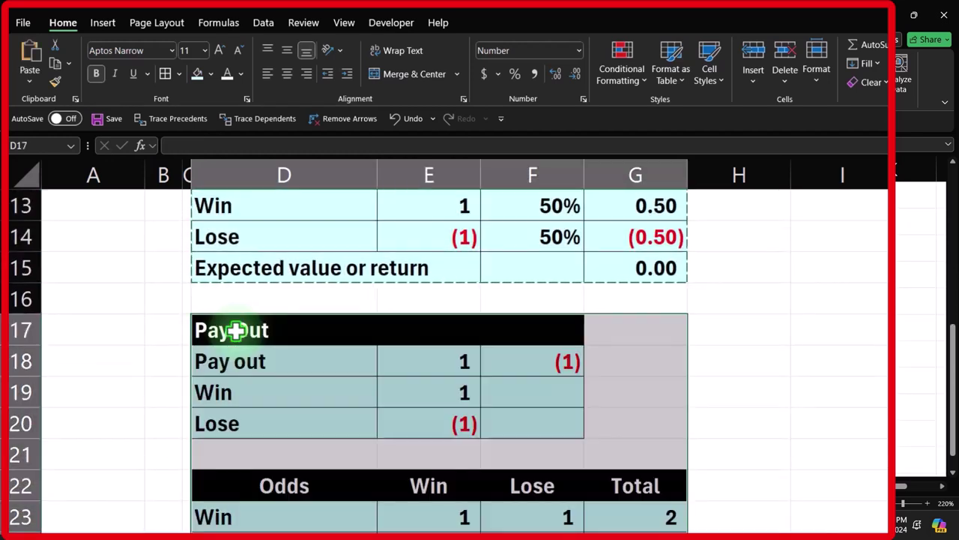
Set the win pay out in E18 of the copied Pay Out table to 2.
click(411, 364)
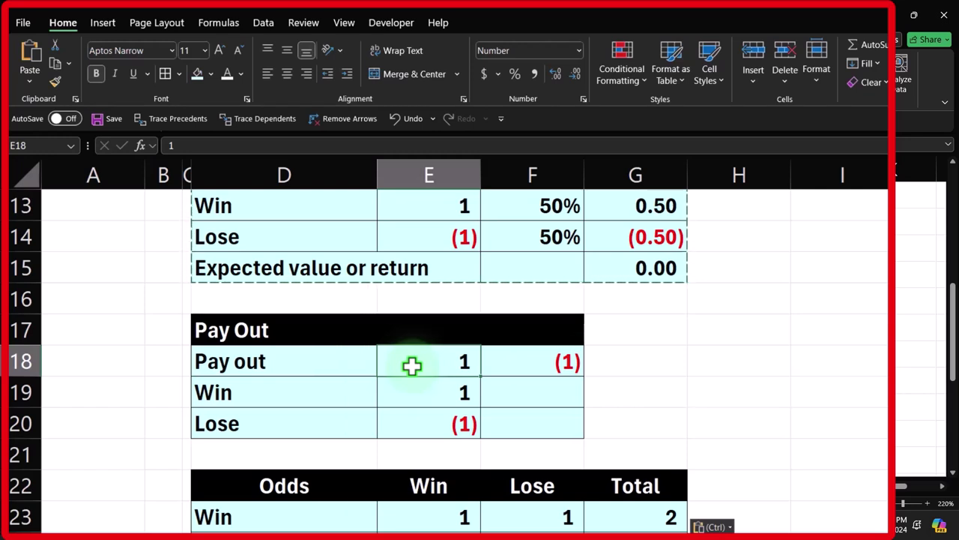
text(2)
key(Return)
click(412, 365)
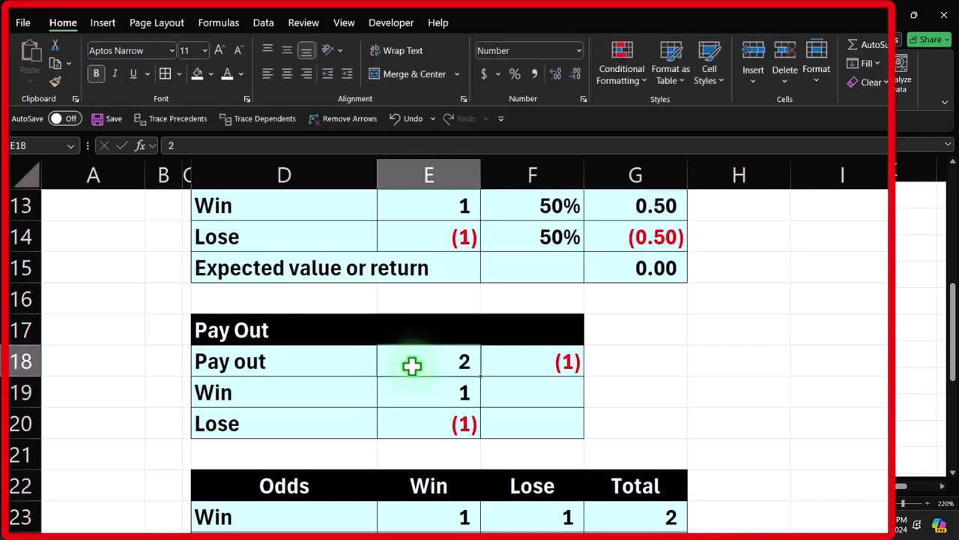
key(Right)
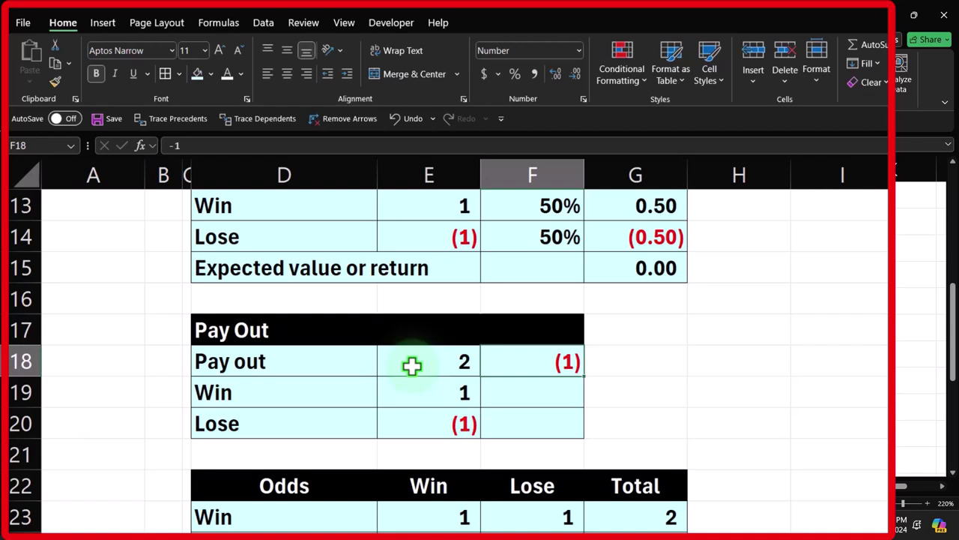
click(511, 362)
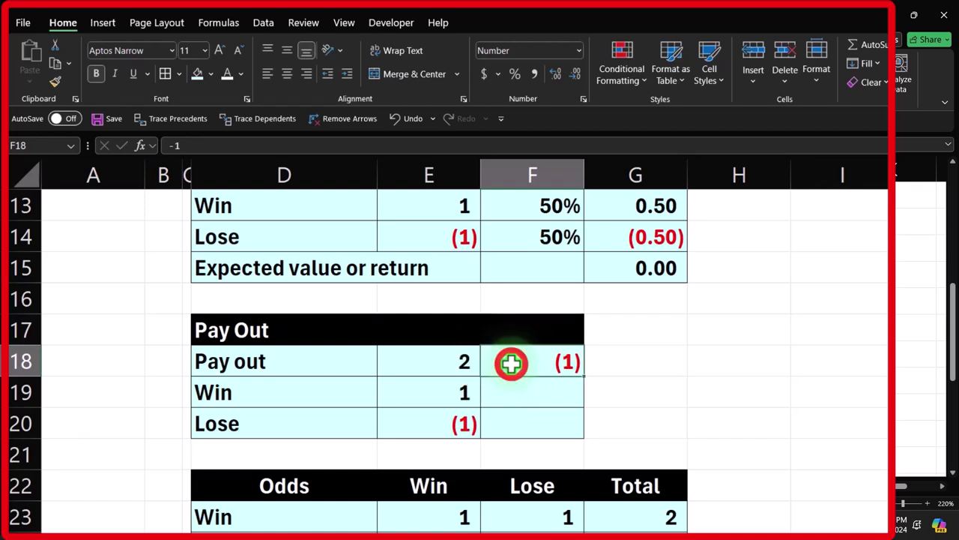
scroll(511, 362, down, 1)
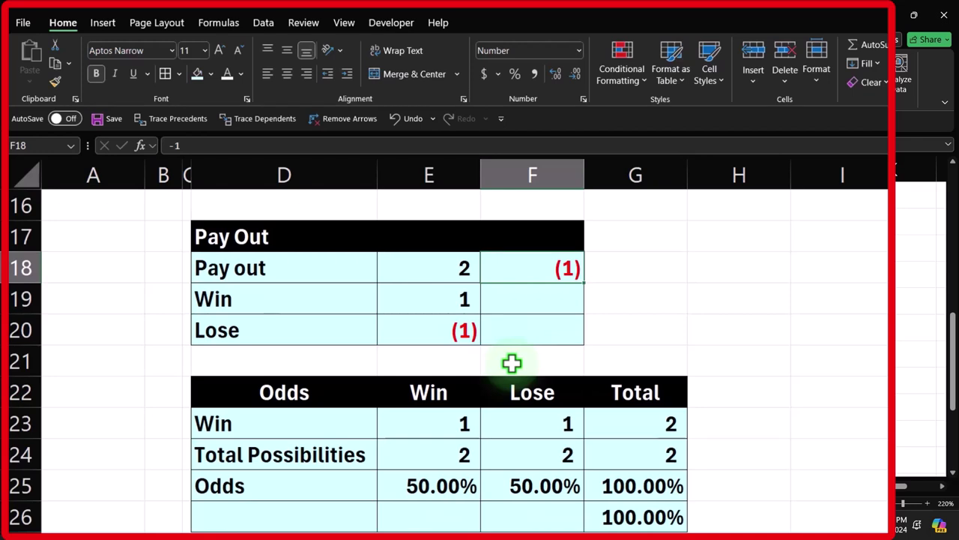
scroll(511, 363, down, 1)
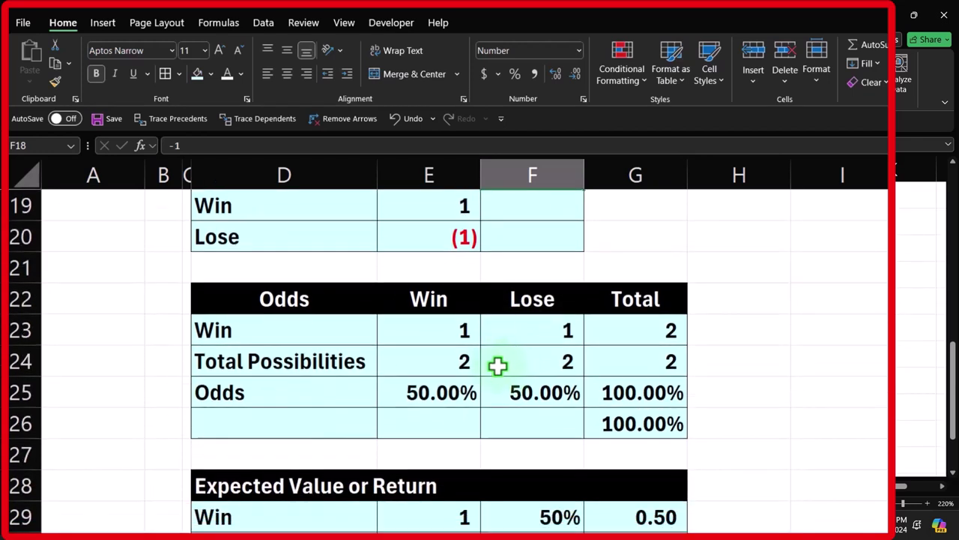
click(451, 340)
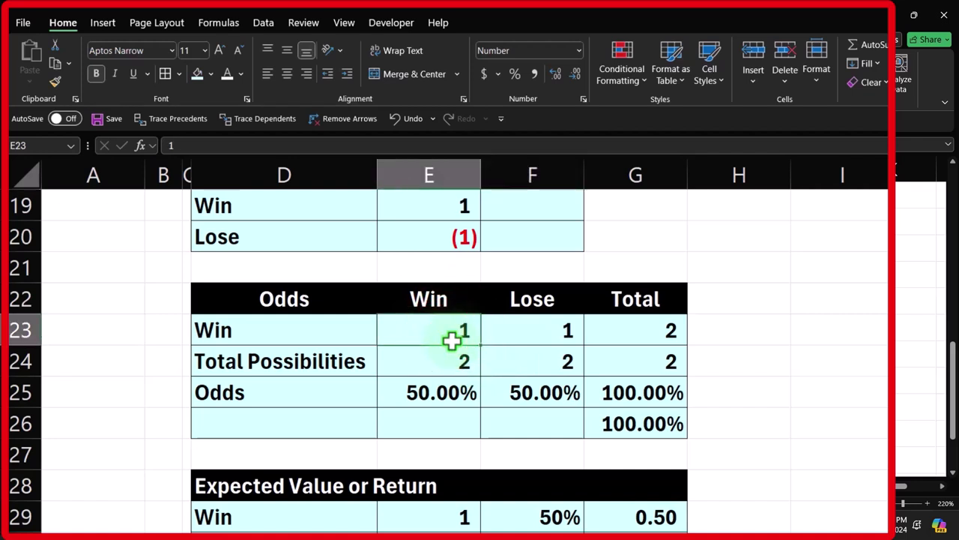
text(=)
key(Up)
key(Up)
key(Up)
key(Up)
key(Up)
key(Up)
key(Down)
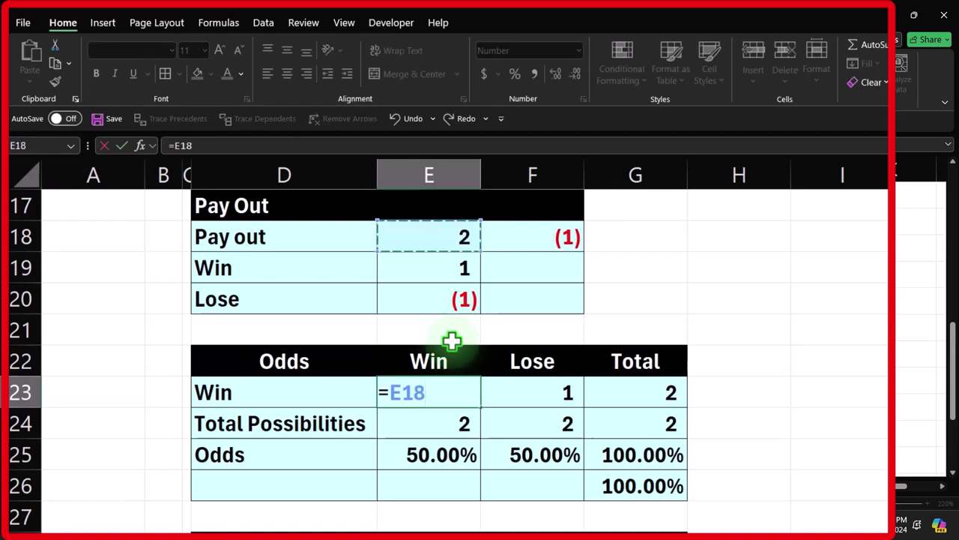
key(Return)
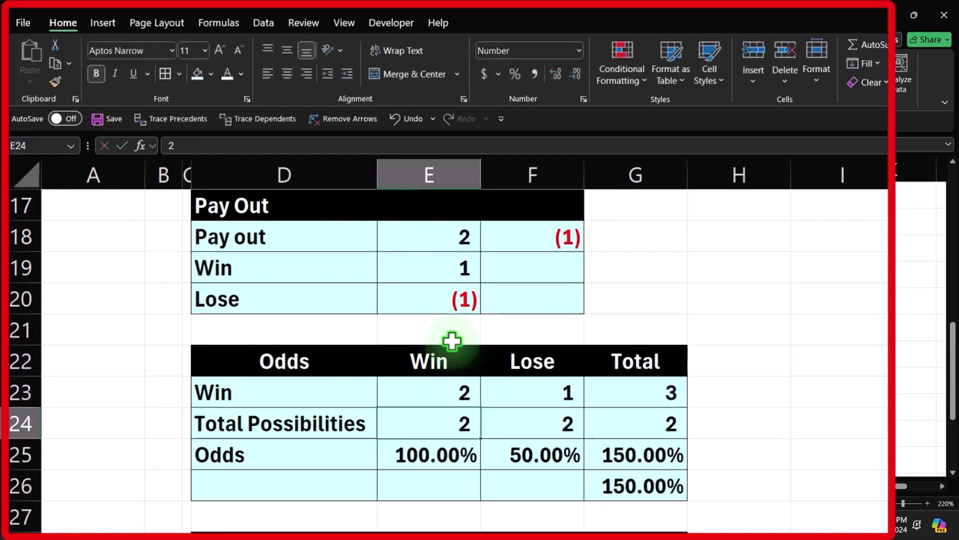
click(401, 120)
Examine the win, lose and total figures in rows 23 to 26 of the copied Odds table.
click(314, 399)
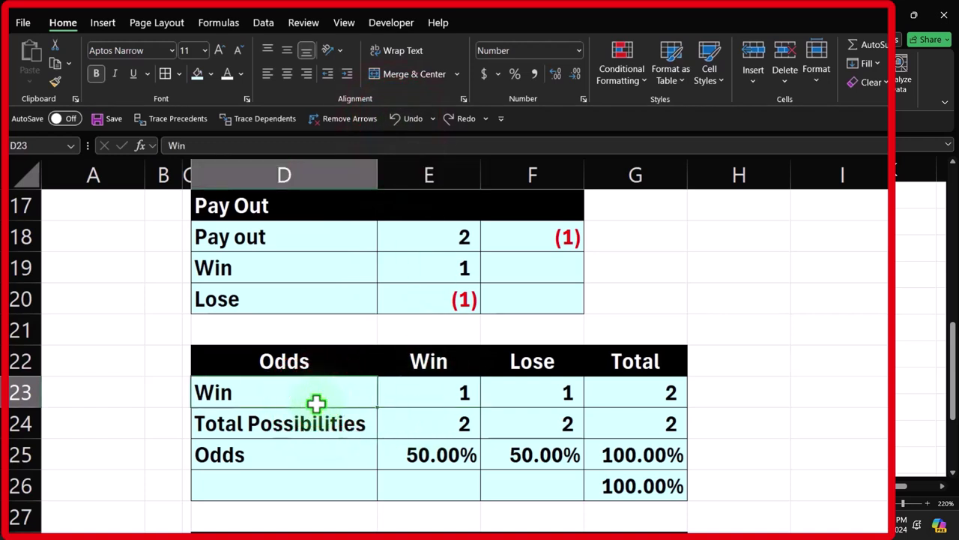
key(Right)
key(Right)
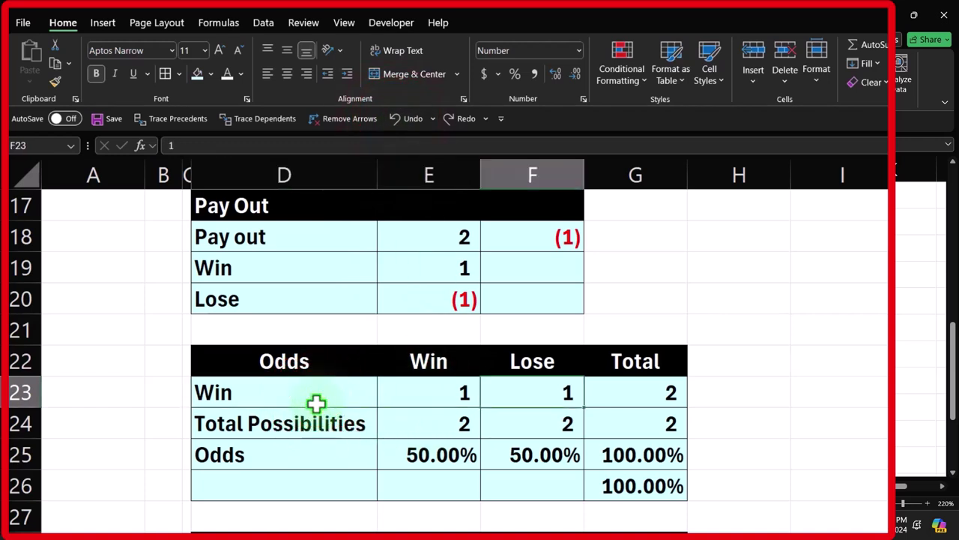
key(Right)
key(Down)
key(Down)
key(Down)
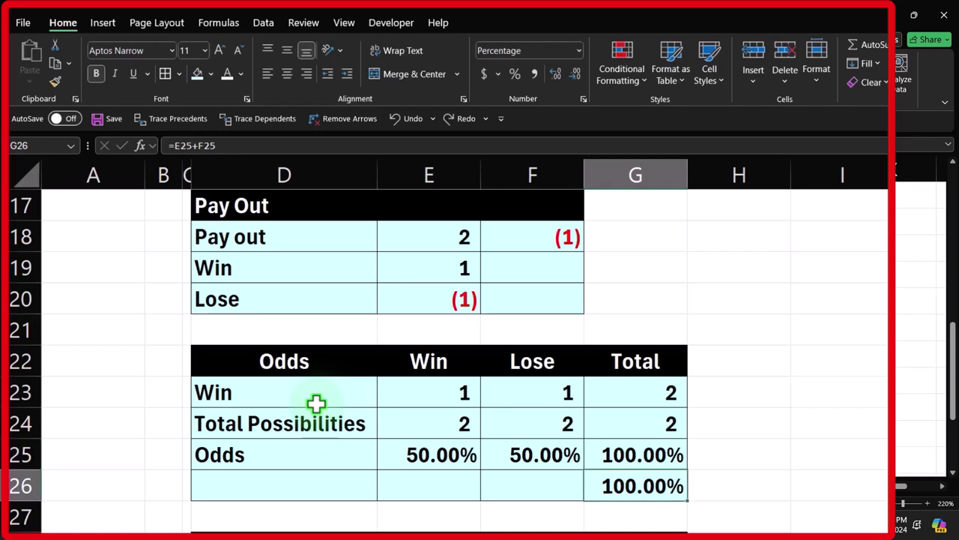
key(Down)
key(Down)
key(Down)
key(Down)
key(Down)
key(Down)
key(Down)
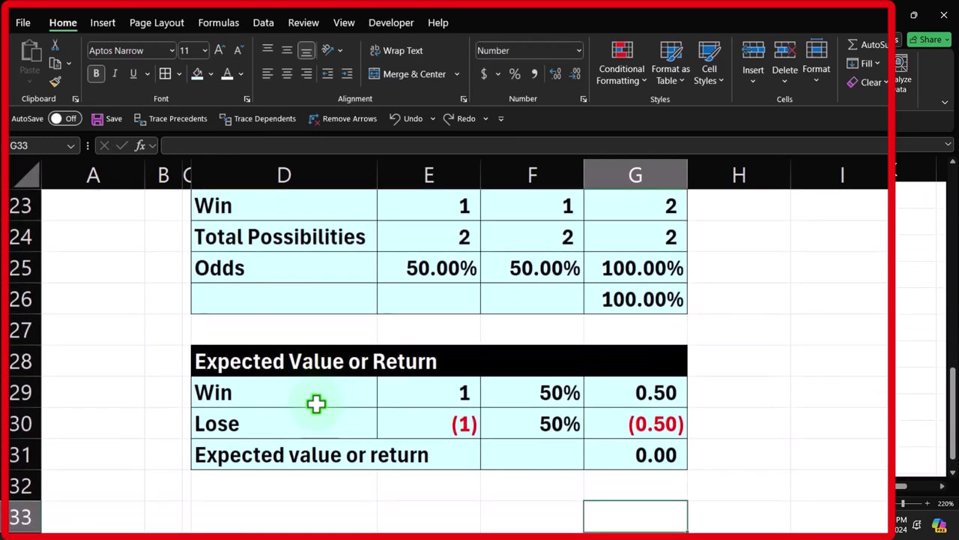
Link the Win amount in E29 of the copied Expected Value or Return table to the pay out with the formula +E18.
key(Left)
key(Left)
key(Left)
key(Up)
key(Up)
key(Up)
key(Up)
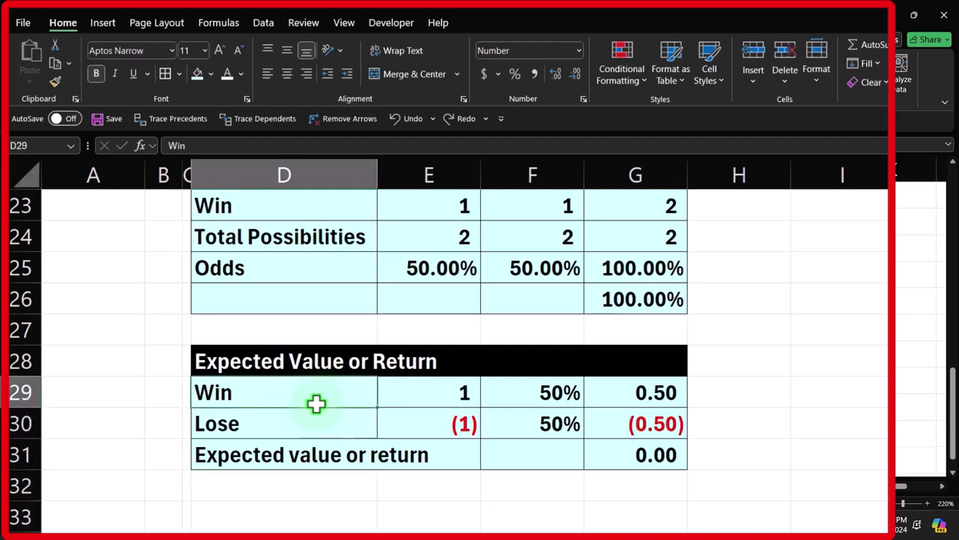
key(Right)
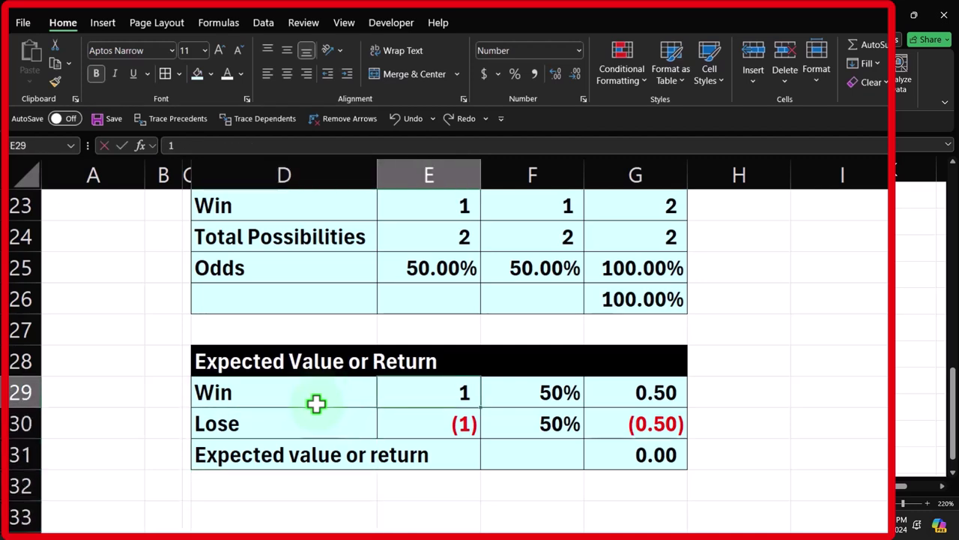
text(+)
key(Up)
key(Up)
key(Up)
key(Up)
key(Up)
key(Up)
key(Up)
key(Up)
key(Up)
key(Up)
key(Up)
key(Up)
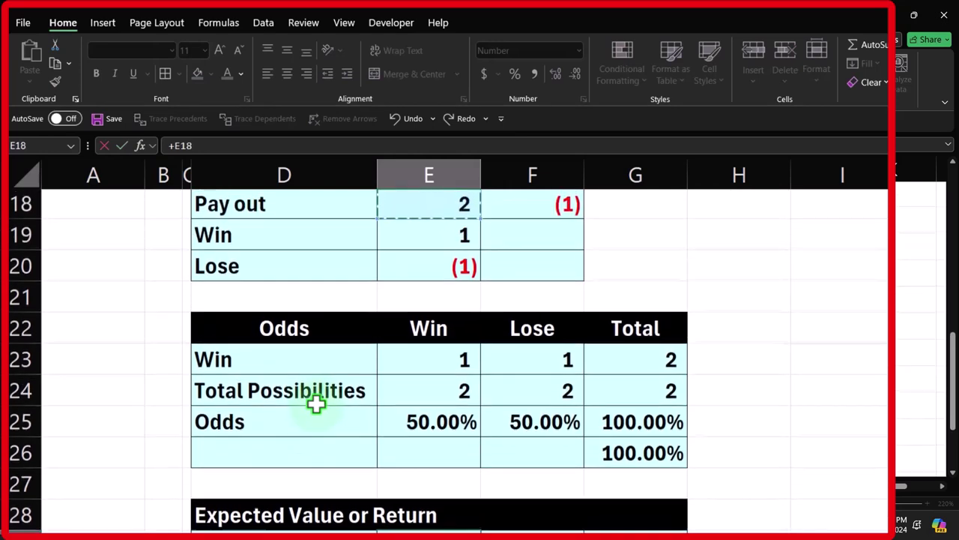
key(Down)
key(Return)
key(Down)
key(Down)
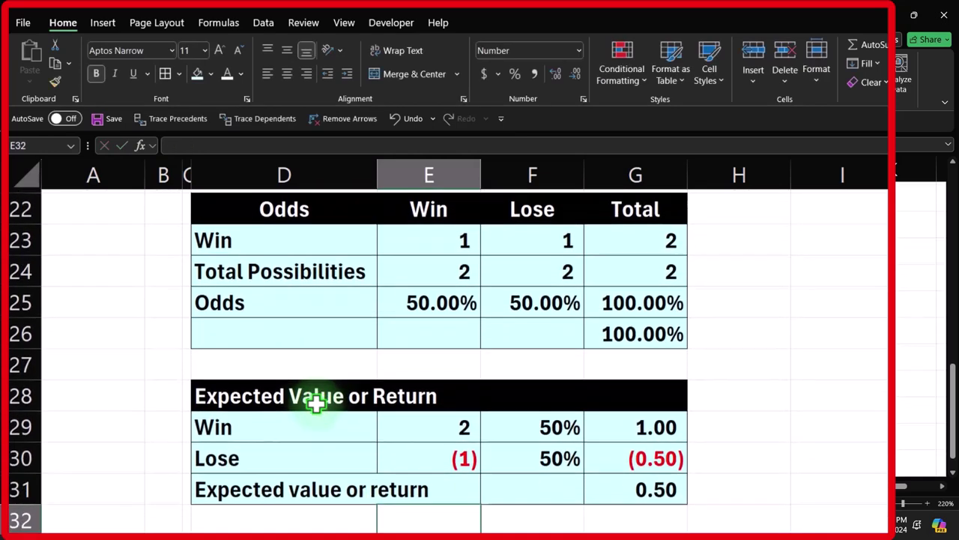
Examine the amounts, odds and returns in the Win, Lose and total rows of the copied Expected Value or Return table.
key(Up)
key(Up)
key(Up)
key(Right)
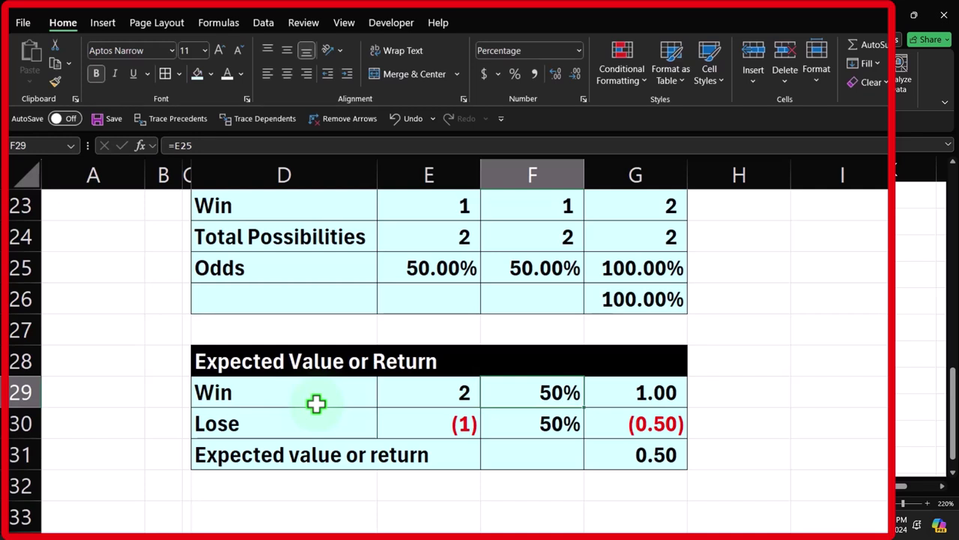
key(Right)
key(Down)
key(Left)
key(Left)
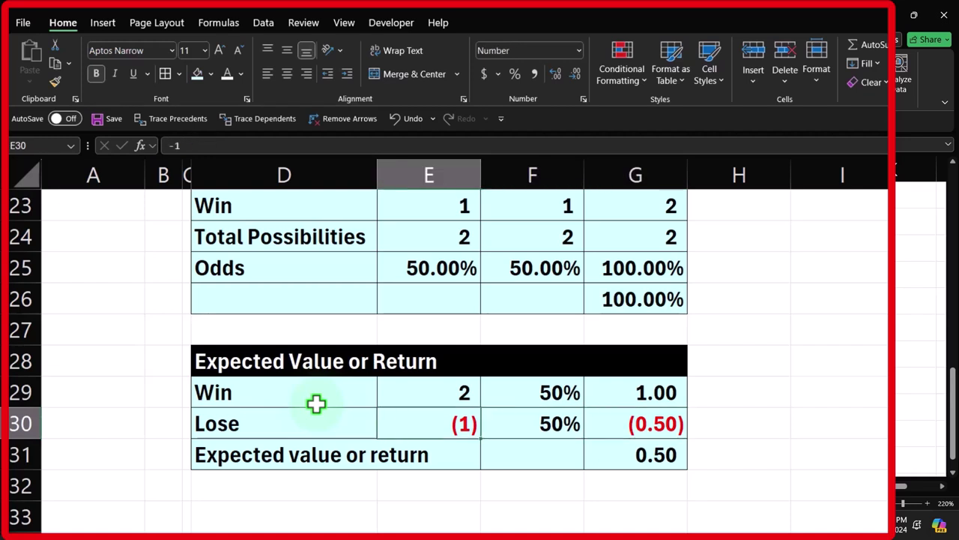
key(Right)
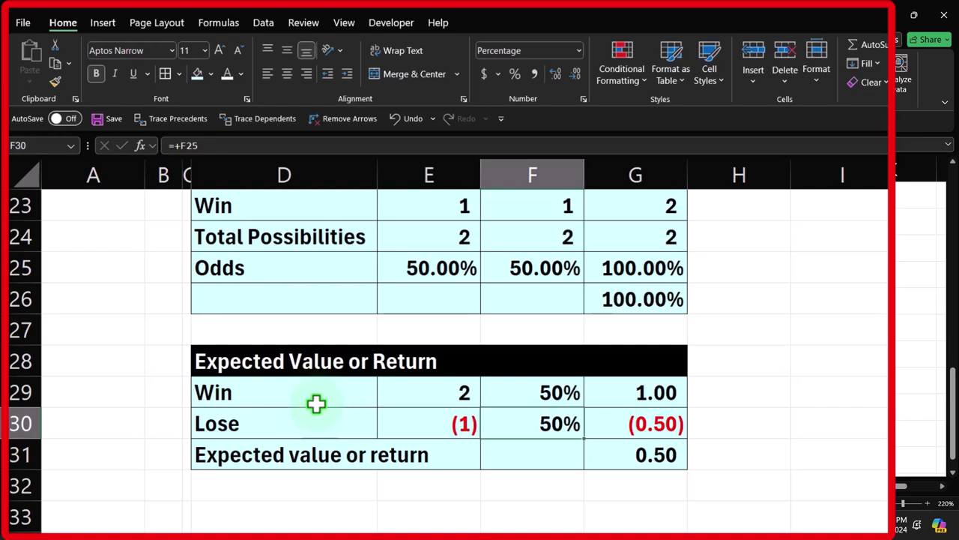
key(Right)
key(Down)
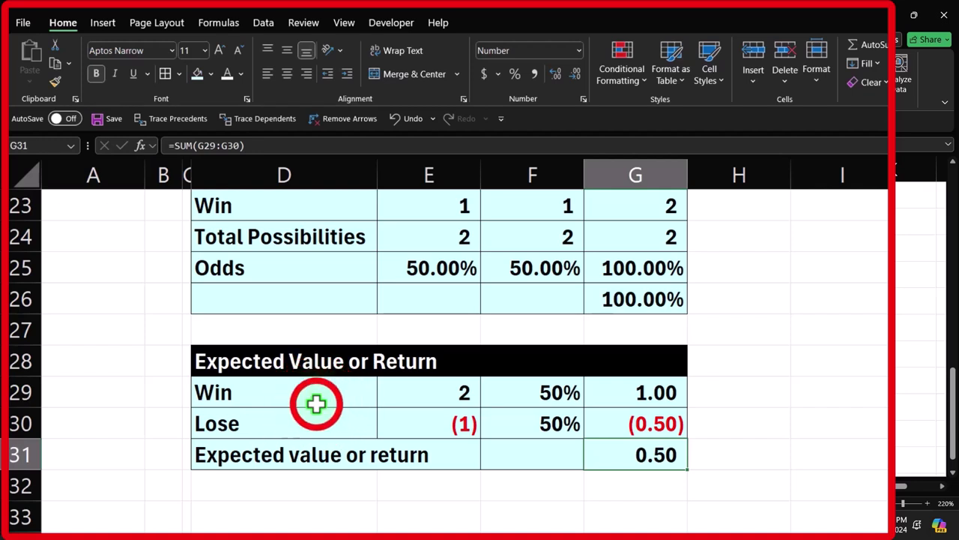
click(315, 404)
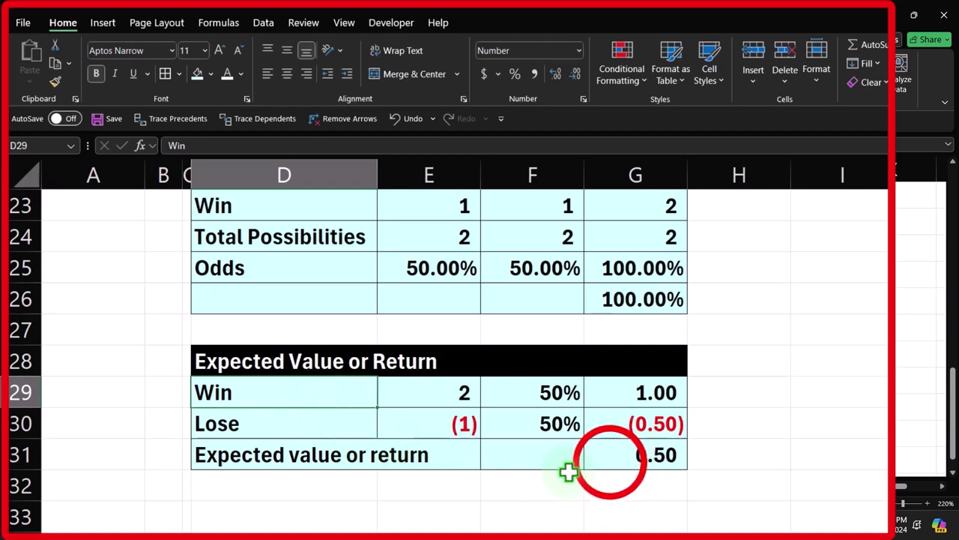
click(609, 461)
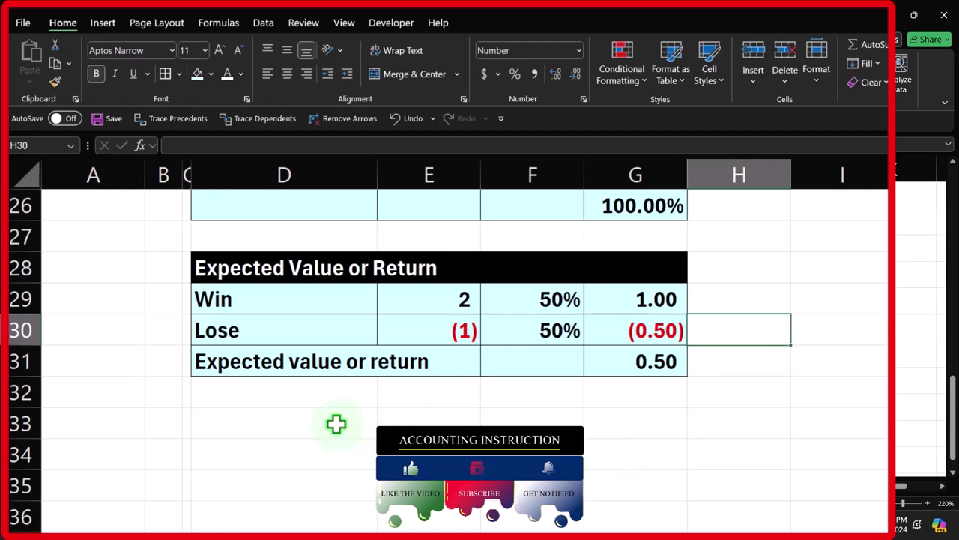
Copy the Pay Out, Odds and Expected Value or Return tables in D17:G31 and paste them starting at D33.
scroll(336, 424, up, 6)
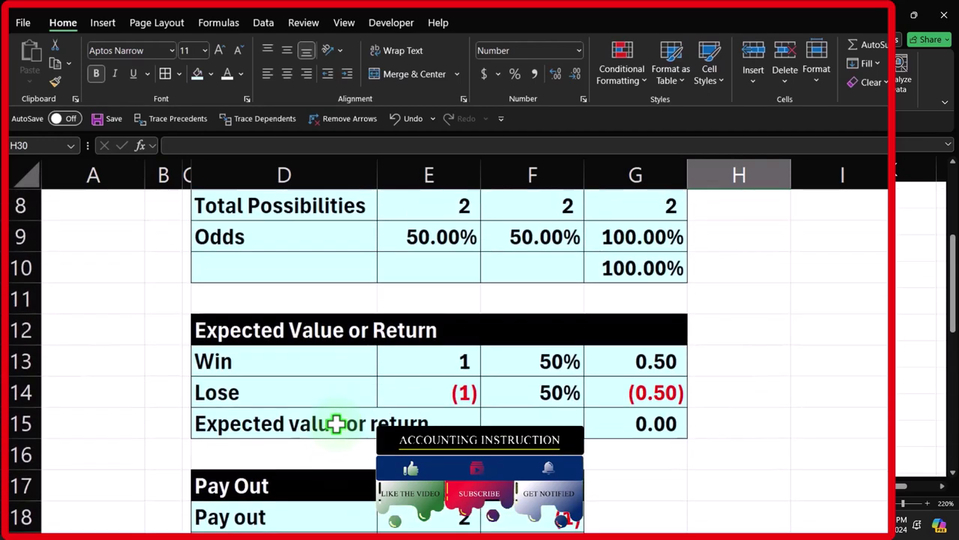
scroll(336, 423, down, 2)
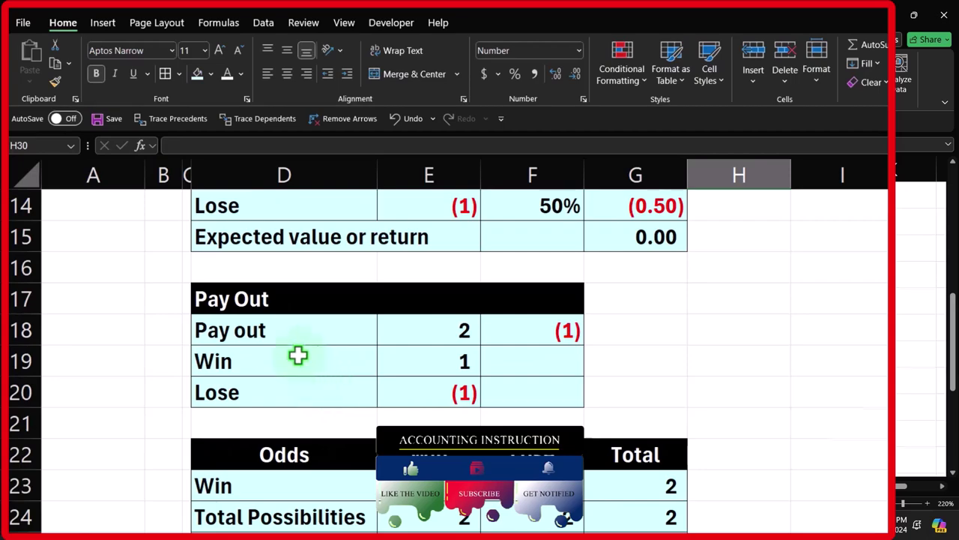
scroll(298, 356, up, 4)
scroll(298, 361, up, 1)
scroll(298, 358, down, 6)
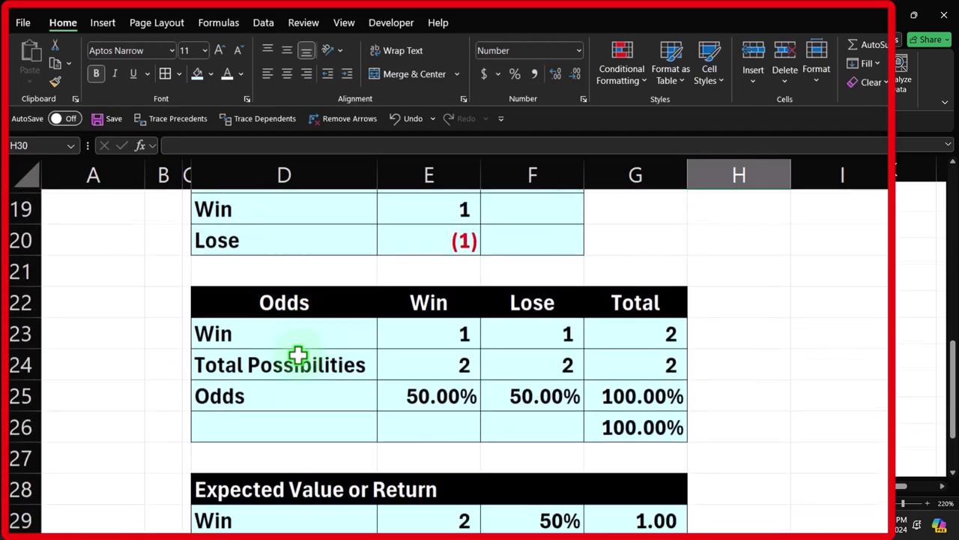
scroll(298, 358, down, 2)
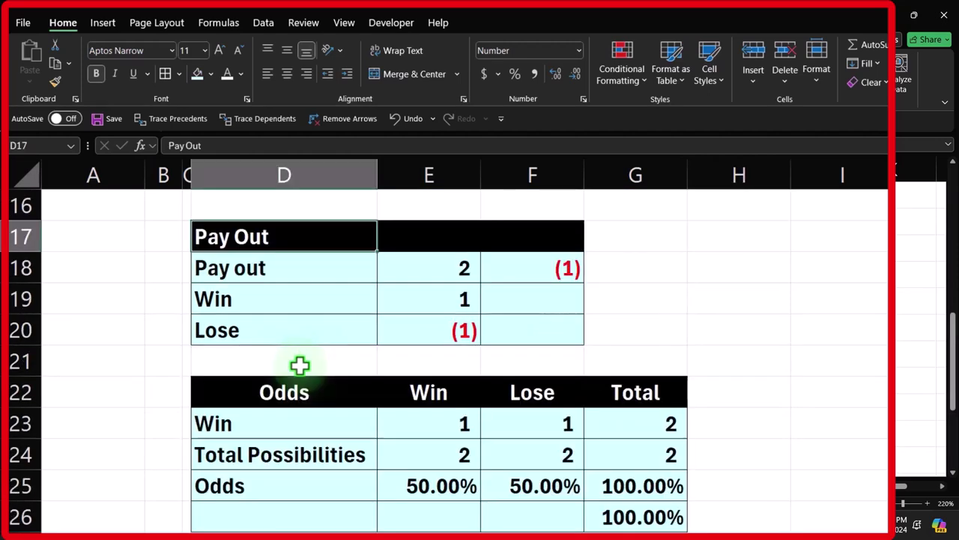
click(274, 241)
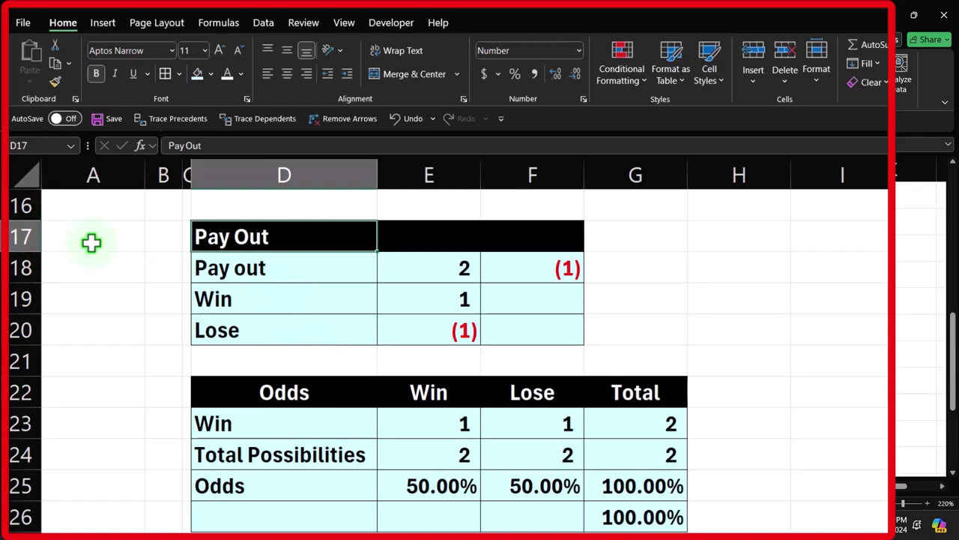
drag(256, 236, 609, 489)
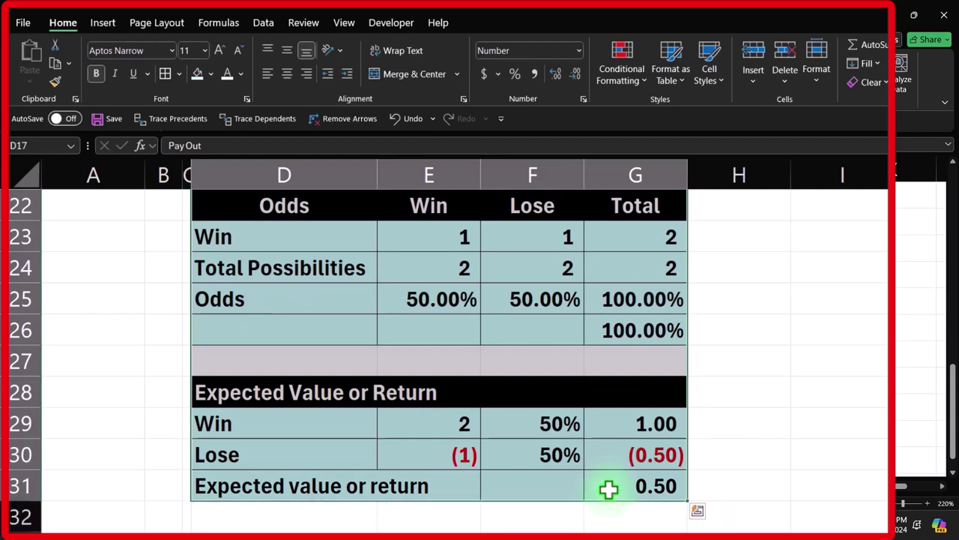
key(ctrl+c)
scroll(555, 428, down, 2)
click(225, 353)
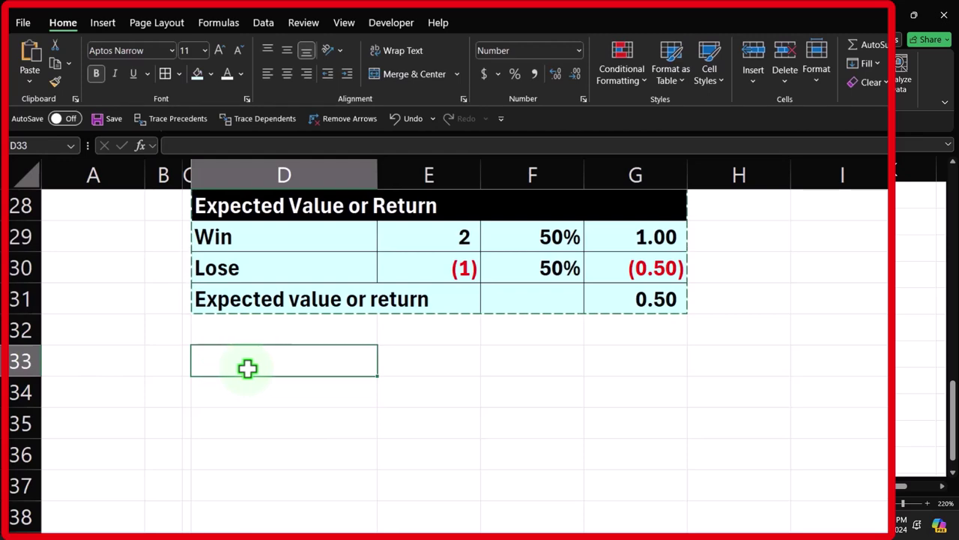
key(ctrl+v)
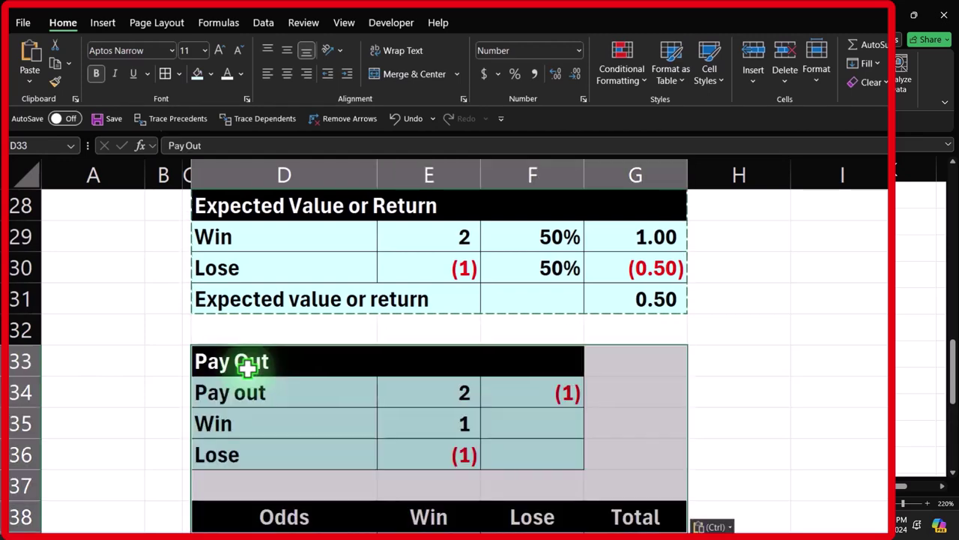
Set the win pay out in E34 of the newly pasted Pay Out table to 1.
scroll(248, 367, down, 2)
scroll(342, 358, up, 1)
click(414, 298)
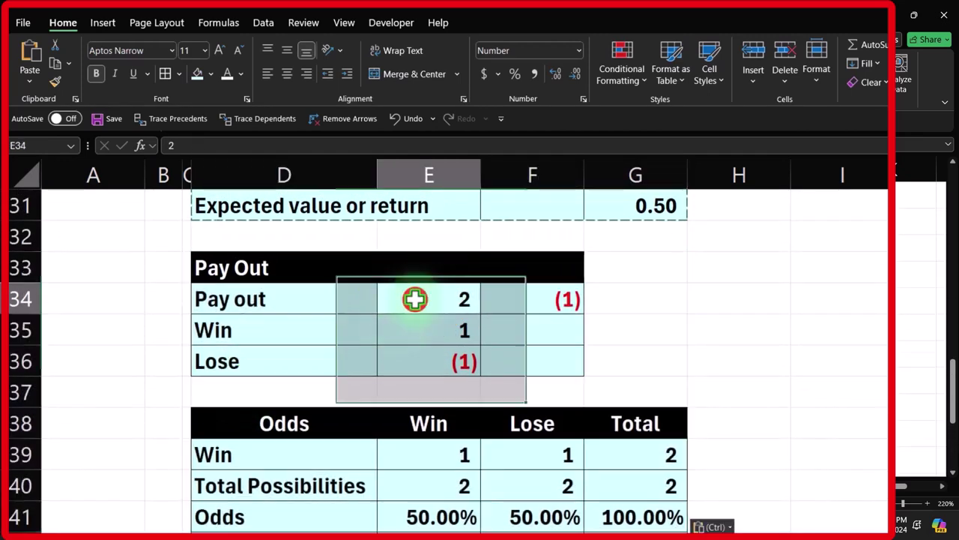
text(1)
key(Return)
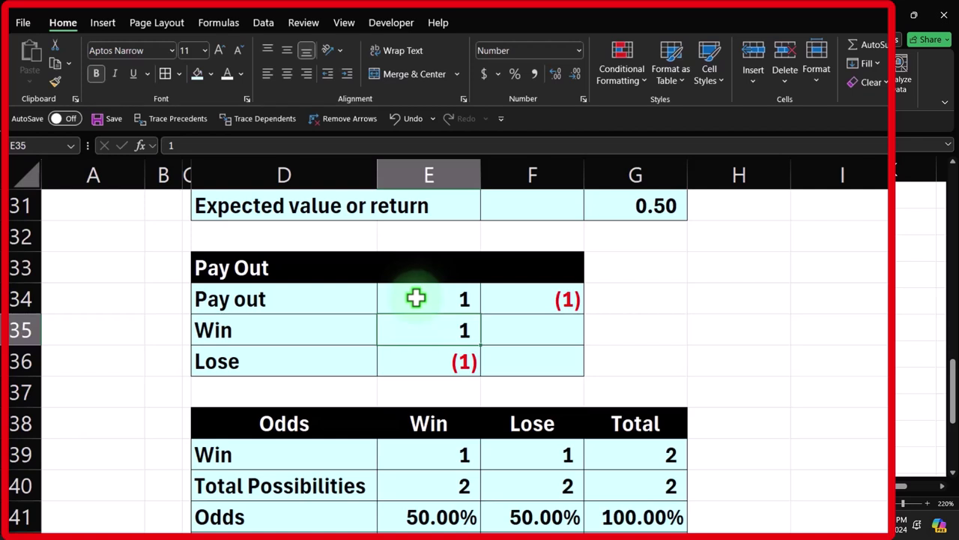
In the Win column of the third Odds table, set E39 to 2 and the total possibilities in E40 to 3.
scroll(516, 301, down, 1)
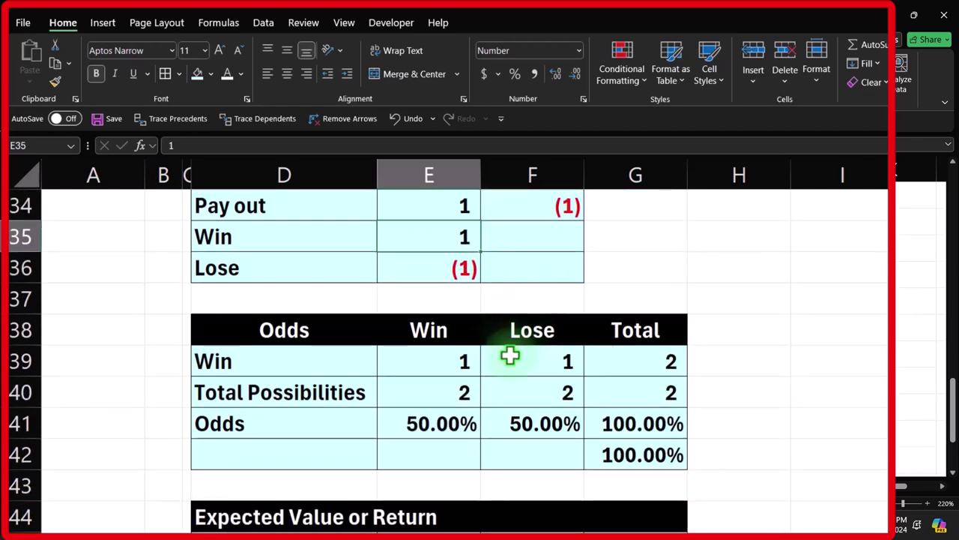
key(ctrl)
click(462, 361)
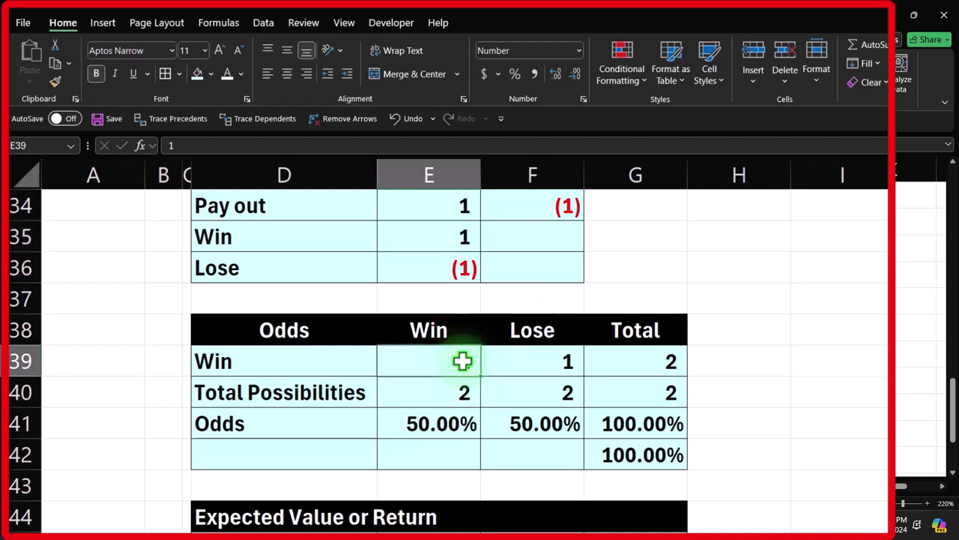
scroll(438, 391, down, 1)
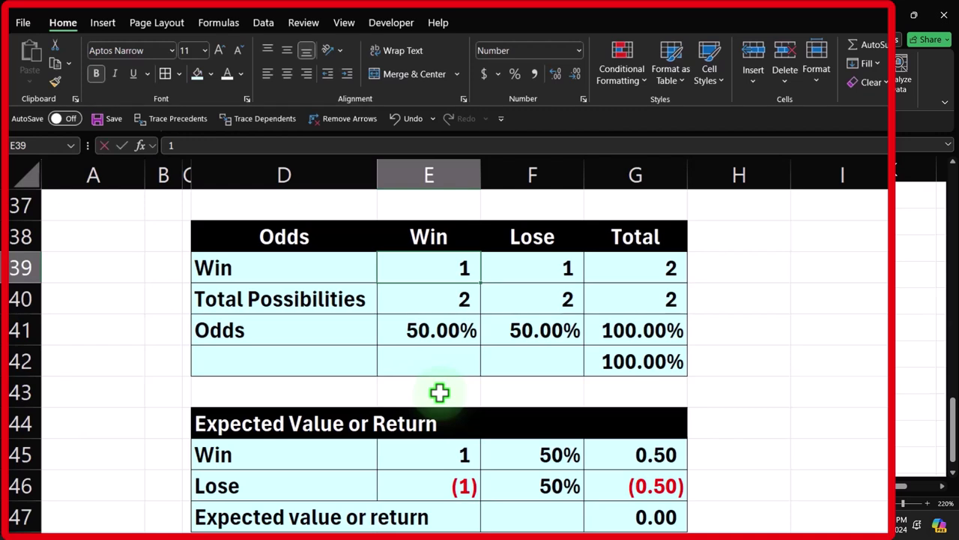
text(2)
key(Return)
text(3)
key(Return)
key(Up)
key(Up)
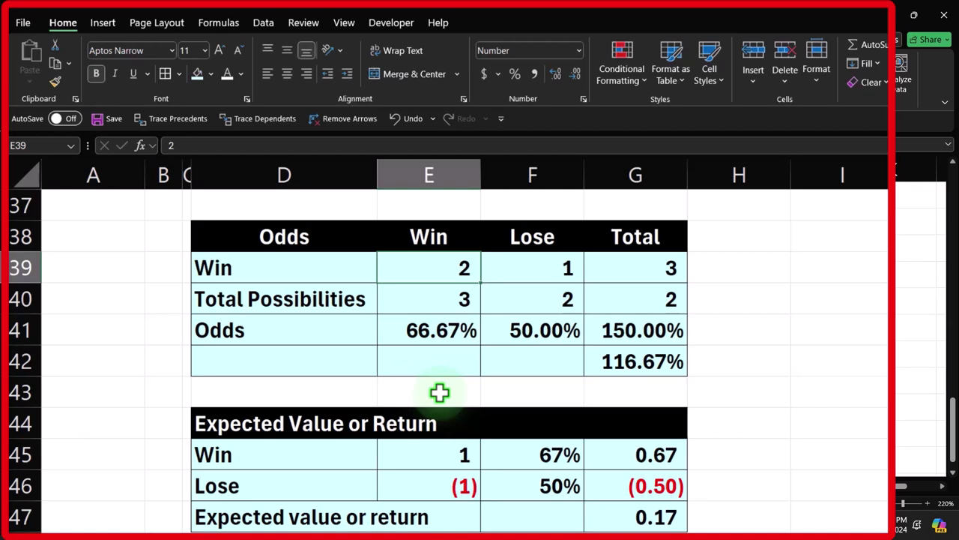
In the Lose column of the third Odds table, set F39 to 1 and the total possibilities in F40 to 3.
key(Right)
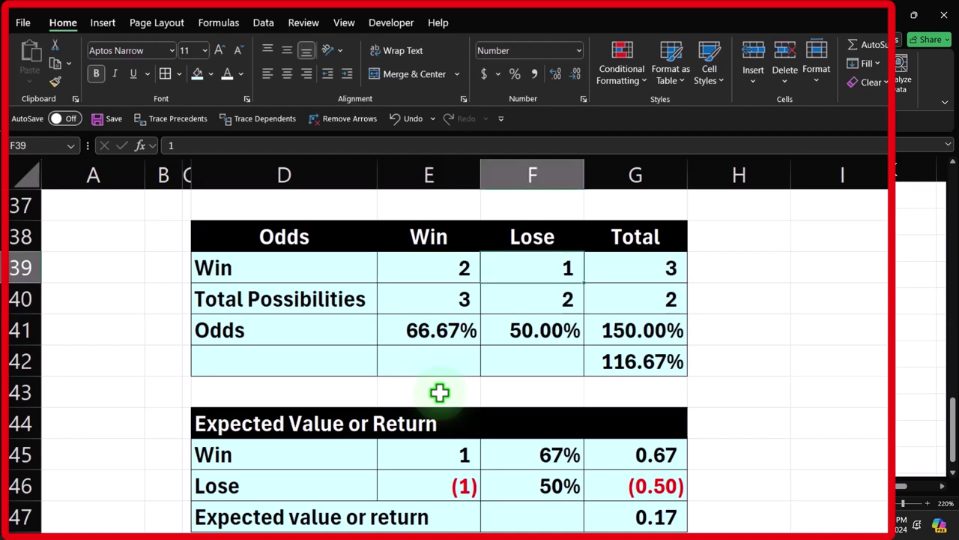
text(1)
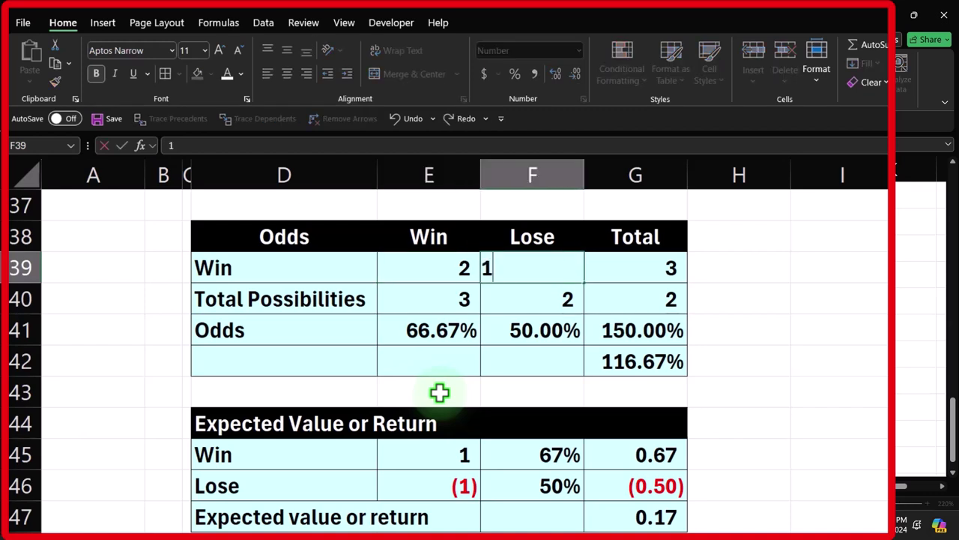
key(Return)
text(3)
key(Return)
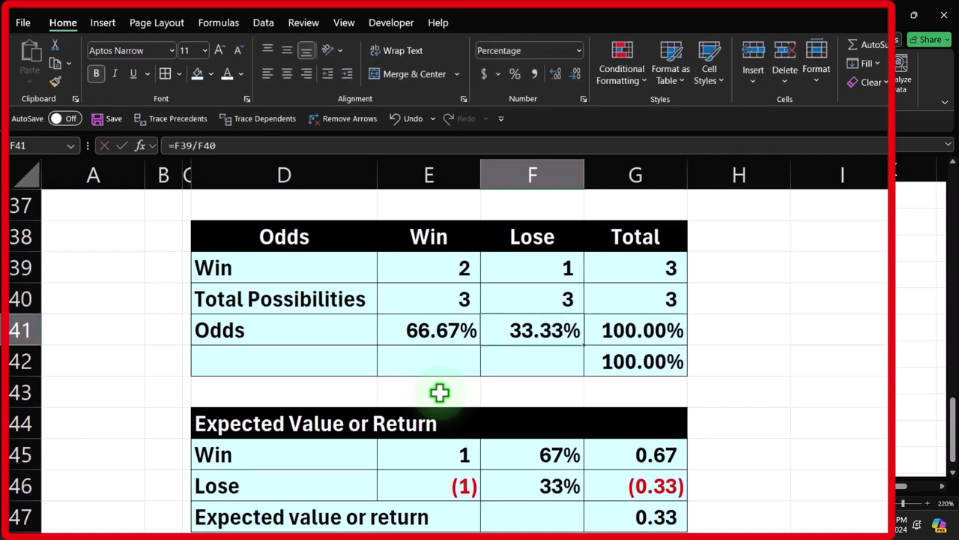
Check the Total column formulas in G39 to G41 of the third Odds table.
key(Right)
key(Up)
key(Up)
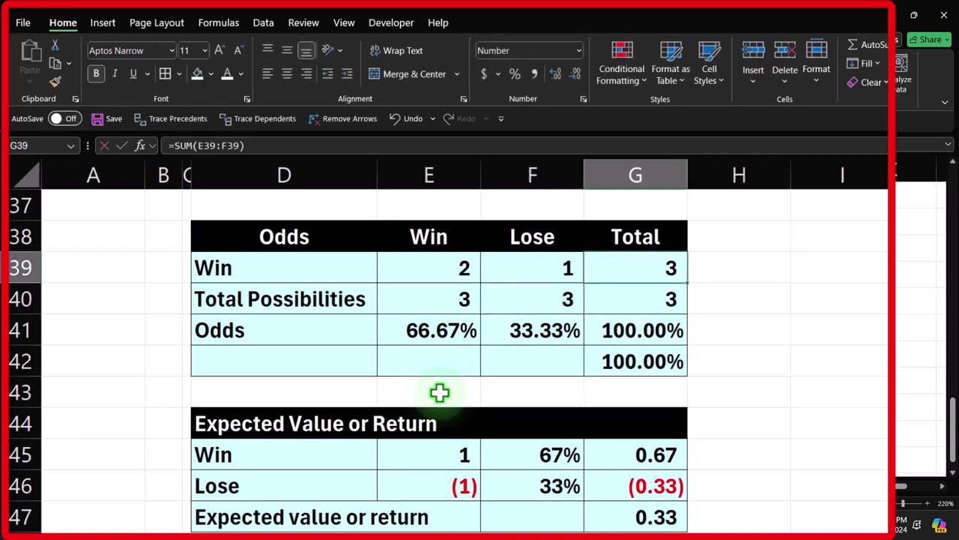
key(Down)
key(Down)
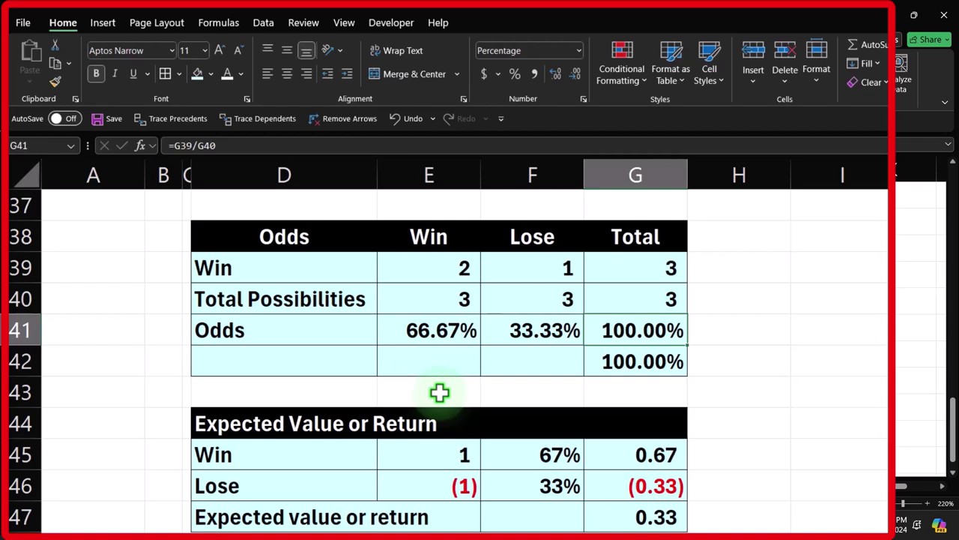
click(439, 392)
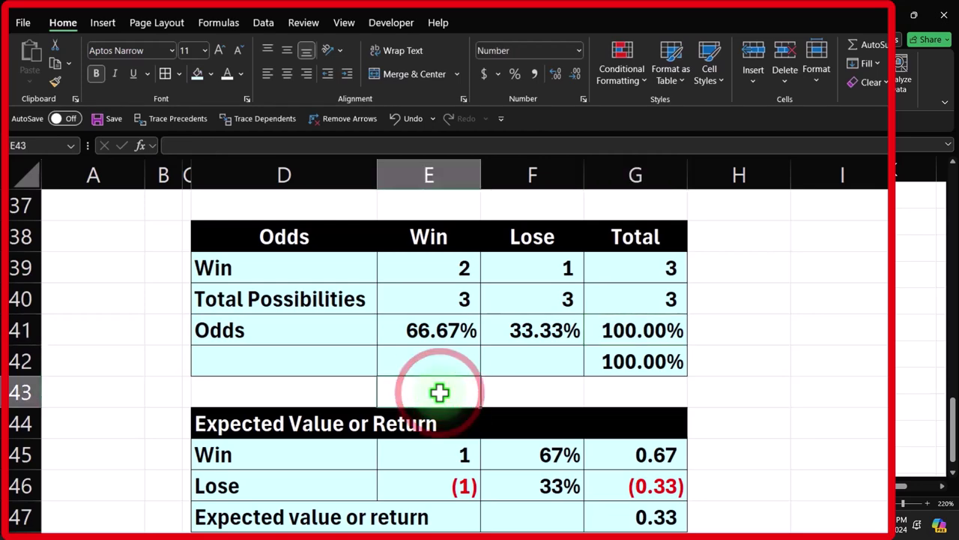
Show the win and lose odds in F45:F46 of the third Expected Value or Return table with two decimal places.
scroll(439, 392, down, 1)
scroll(439, 392, down, 1)
scroll(439, 392, up, 1)
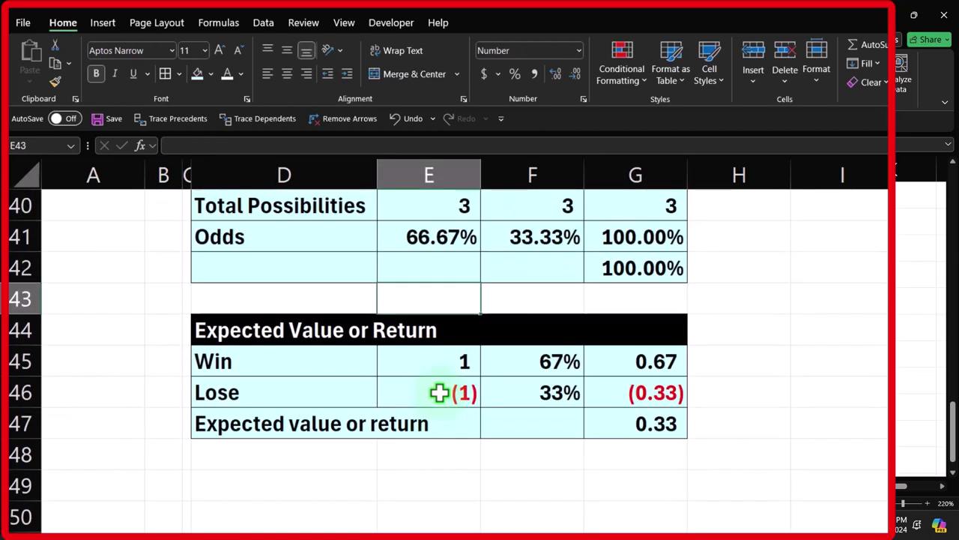
click(314, 360)
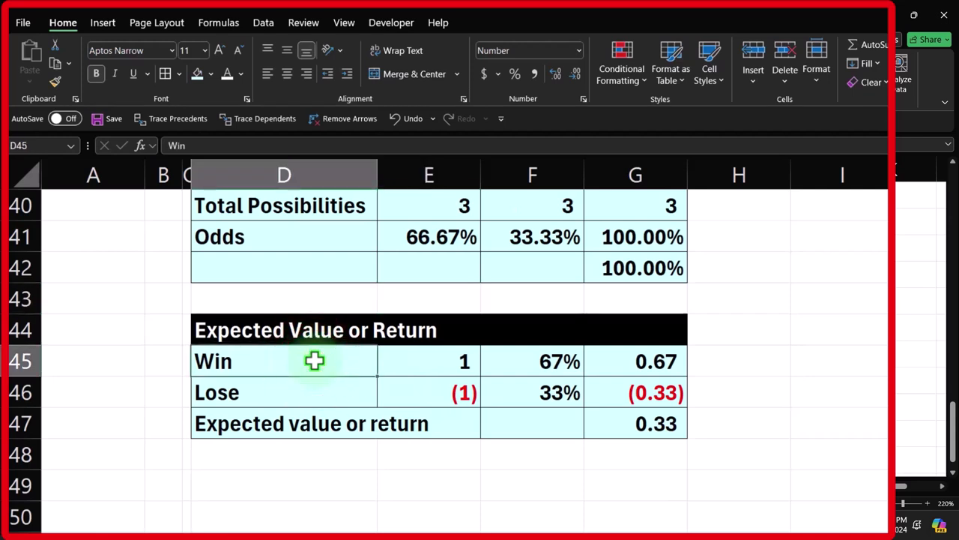
key(Right)
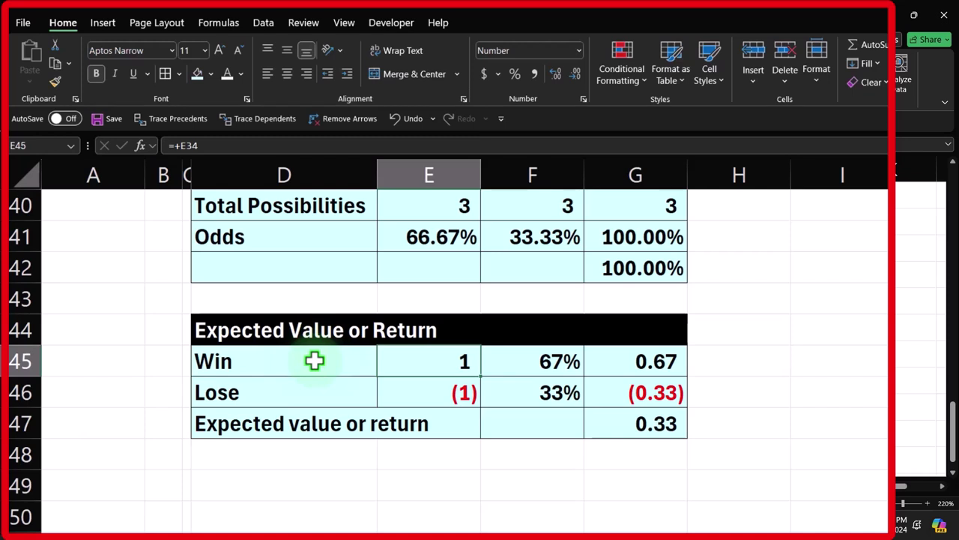
key(Right)
key(shift+Down)
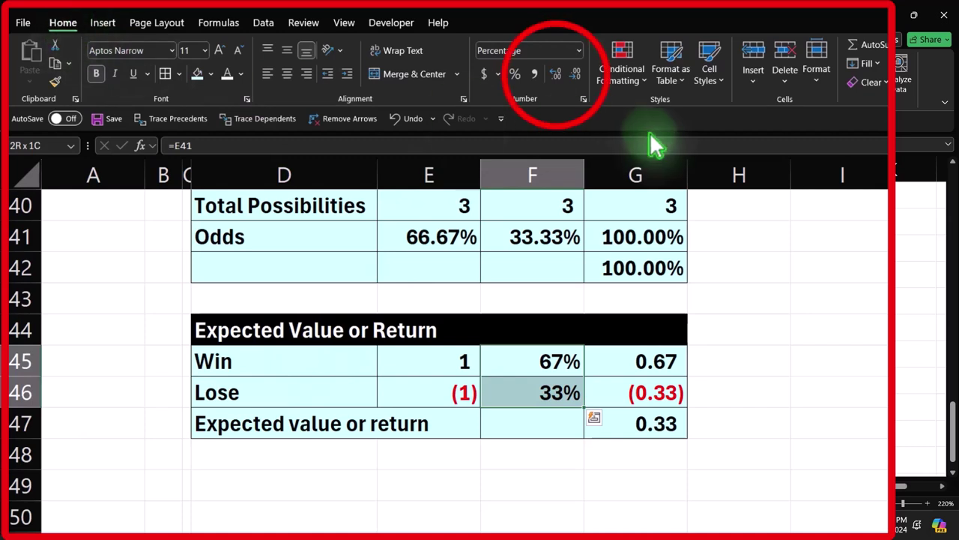
click(556, 80)
click(556, 80)
click(526, 365)
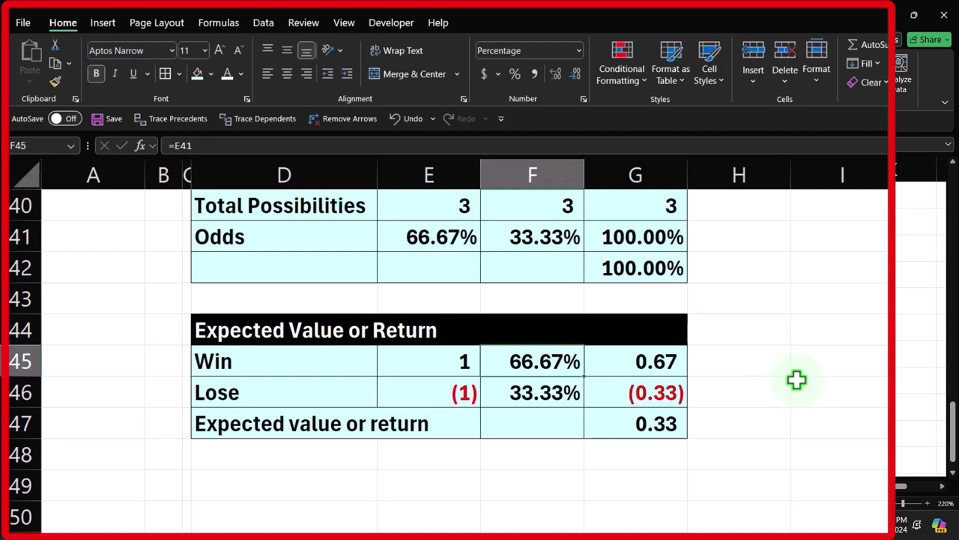
Examine the amounts, odds and returns in the Win, Lose and total rows of the third Expected Value or Return table.
drag(439, 360, 445, 384)
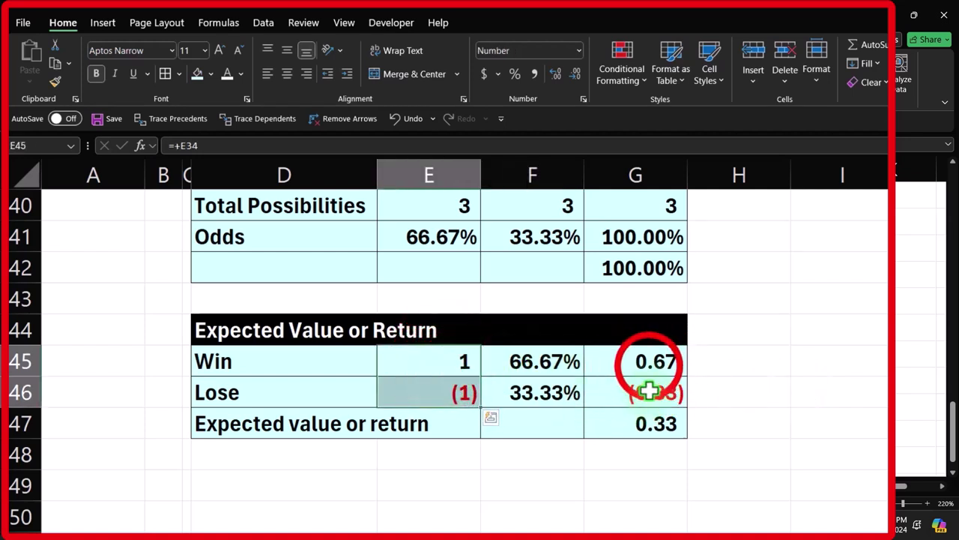
click(646, 363)
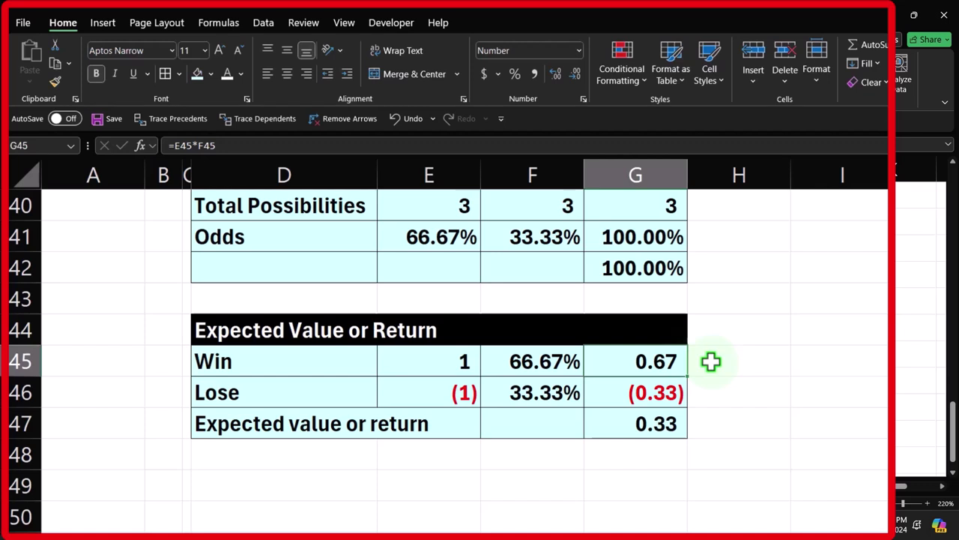
click(683, 357)
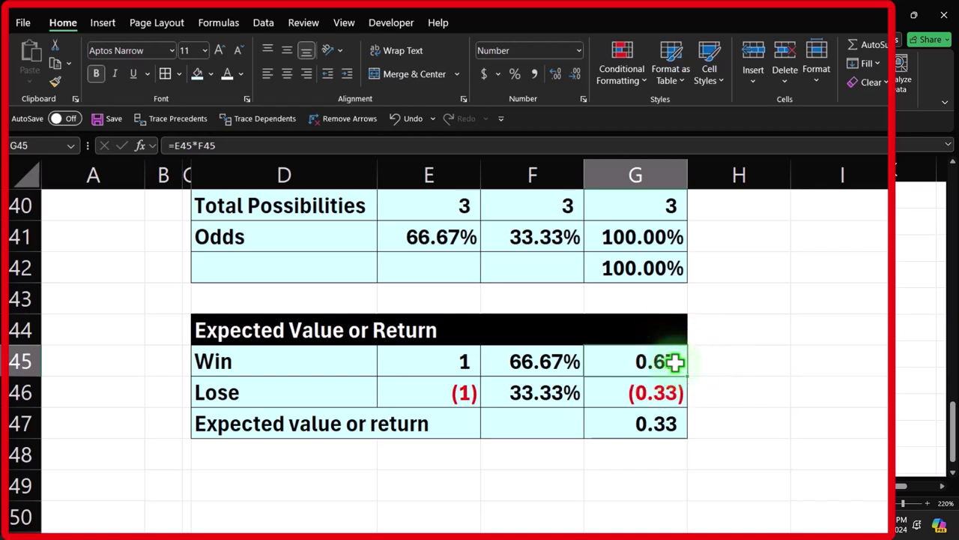
click(454, 392)
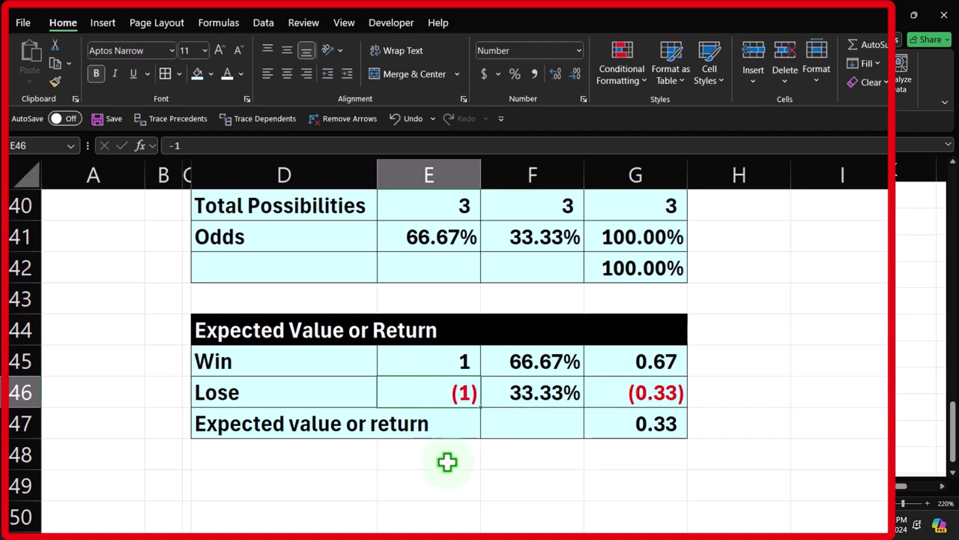
key(Right)
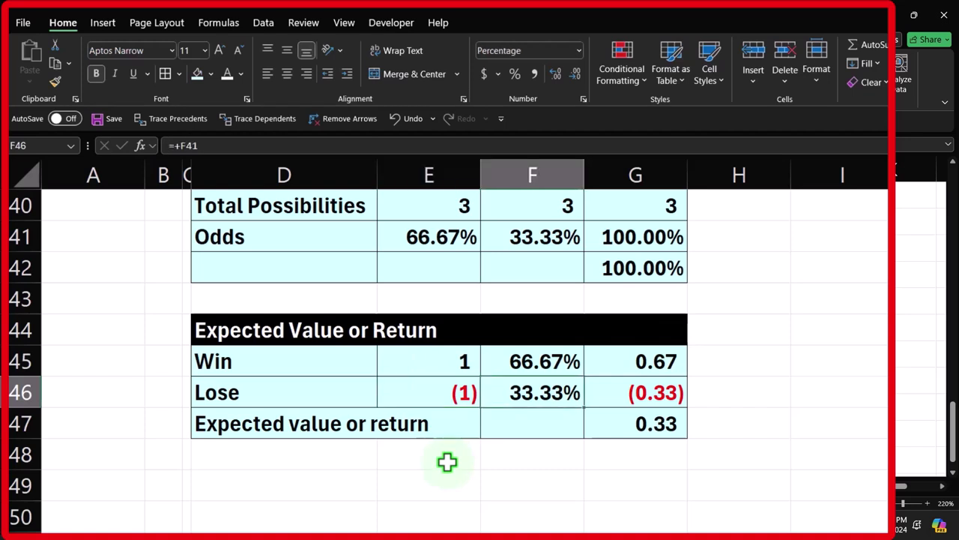
key(Right)
key(Down)
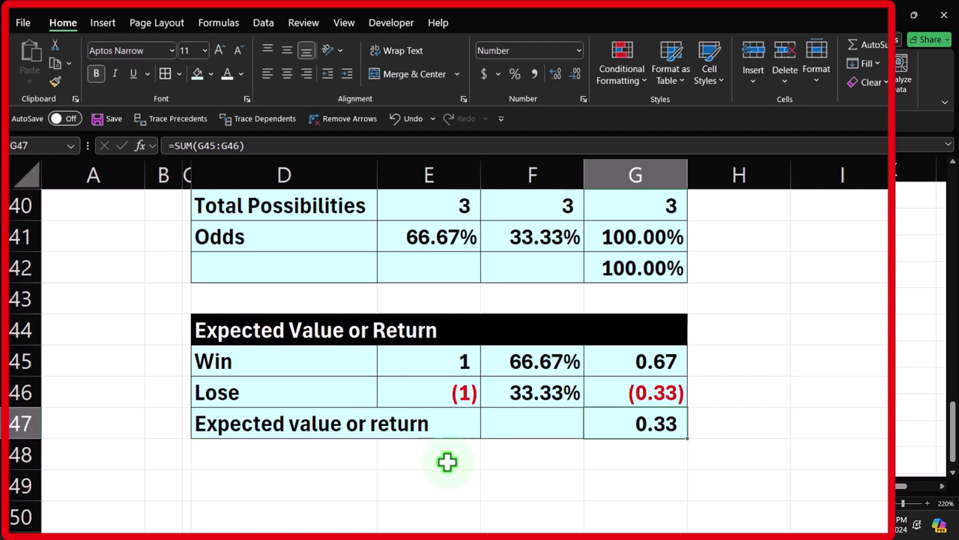
click(418, 471)
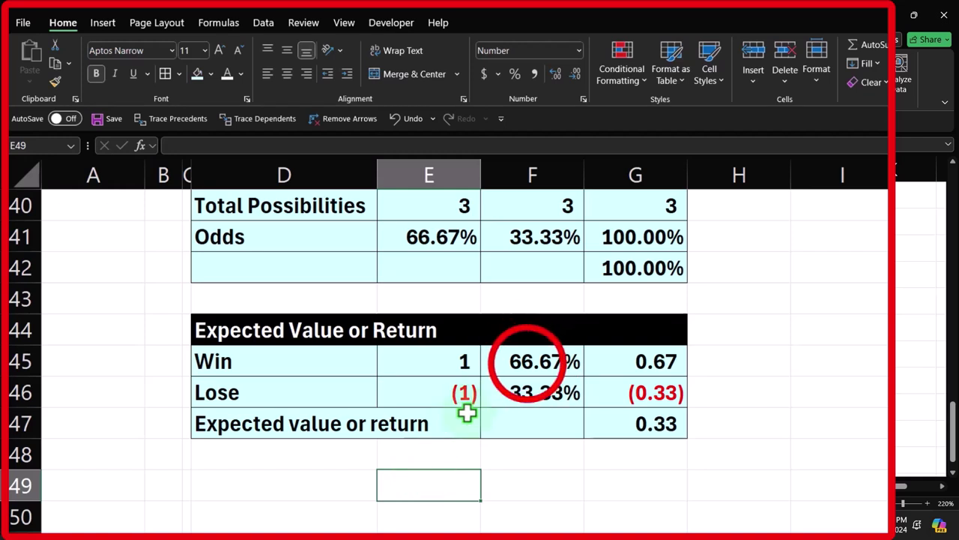
drag(531, 361, 529, 379)
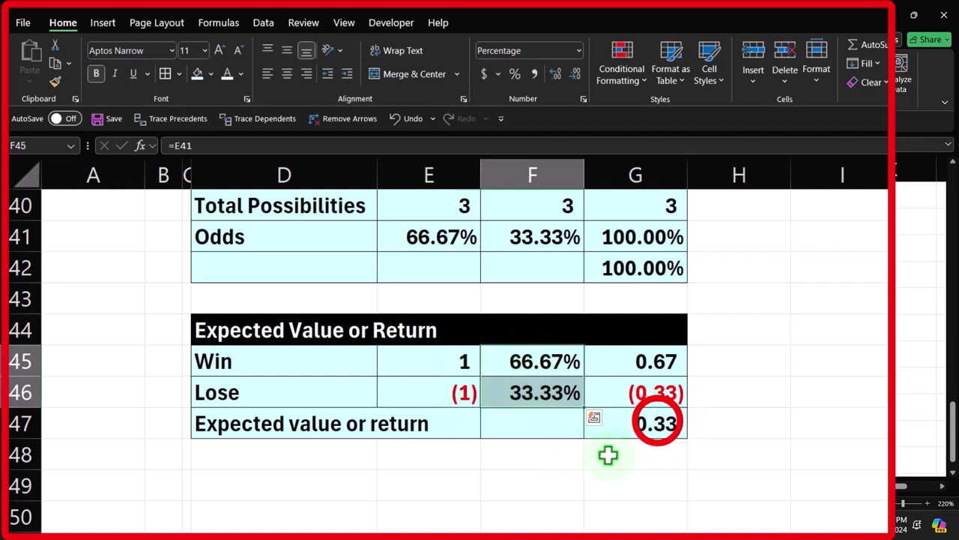
click(658, 422)
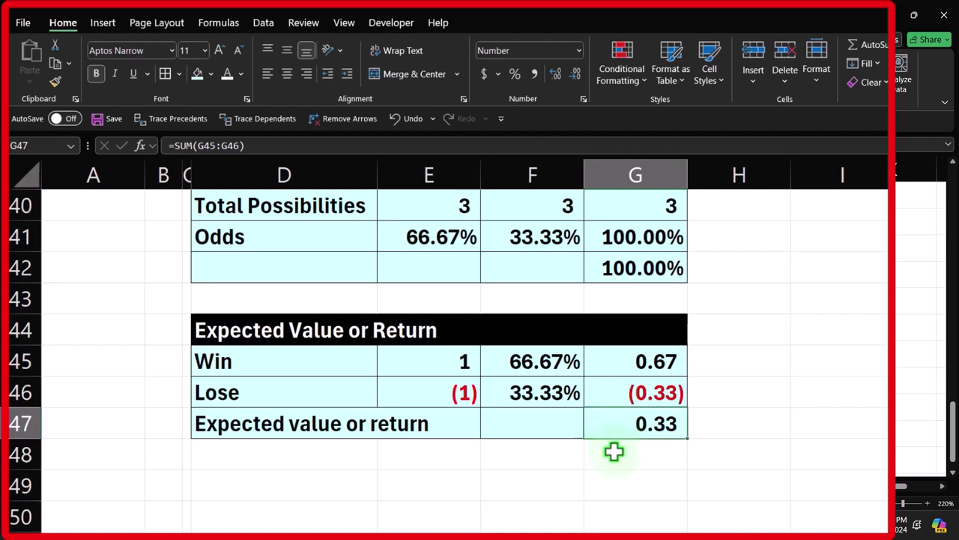
click(593, 481)
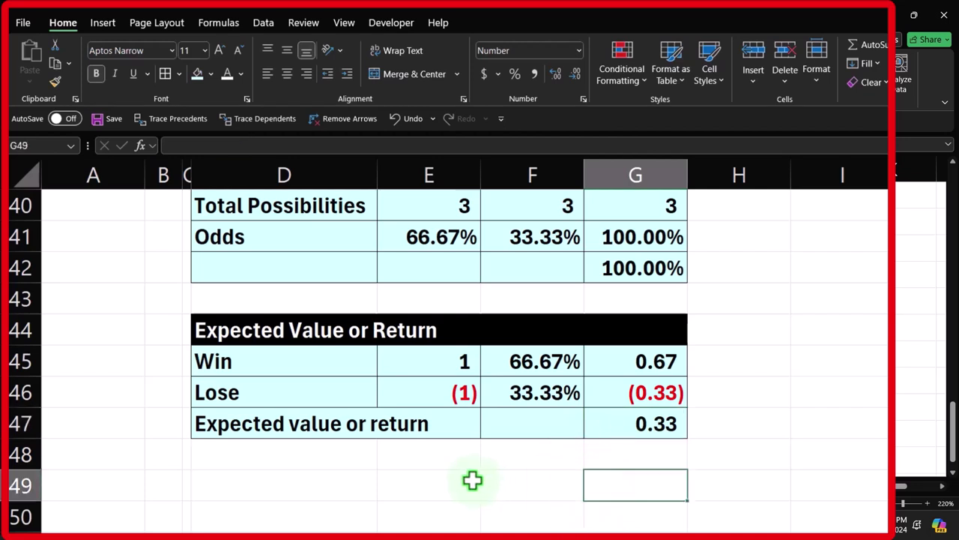
Copy the third Expected Value or Return table in D44:G47 to D49, leaving one blank row between the tables.
drag(274, 333, 649, 426)
key(ctrl+c)
click(353, 485)
key(ctrl+v)
scroll(352, 488, down, 2)
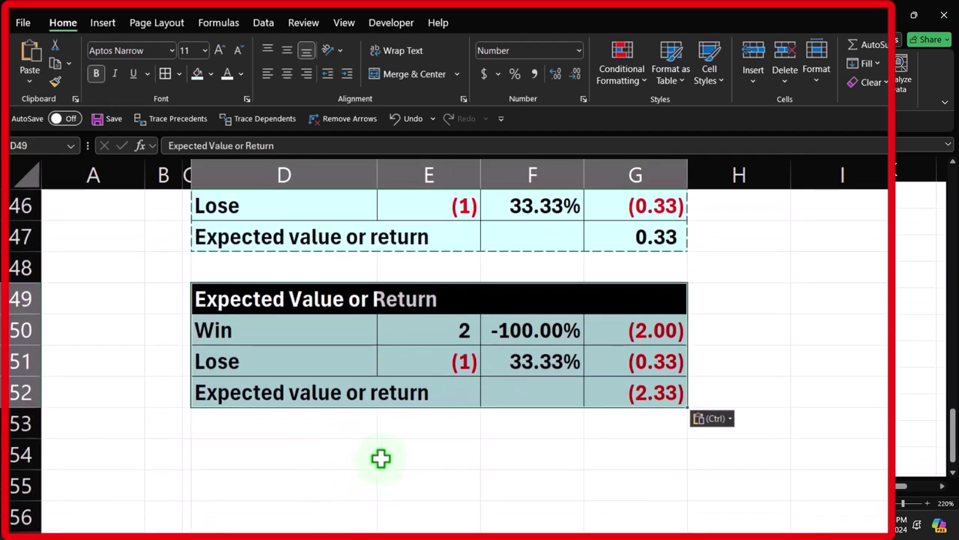
Check the pasted Win row's references in E50 and F50, and link the win odds in F50 to F45.
click(429, 328)
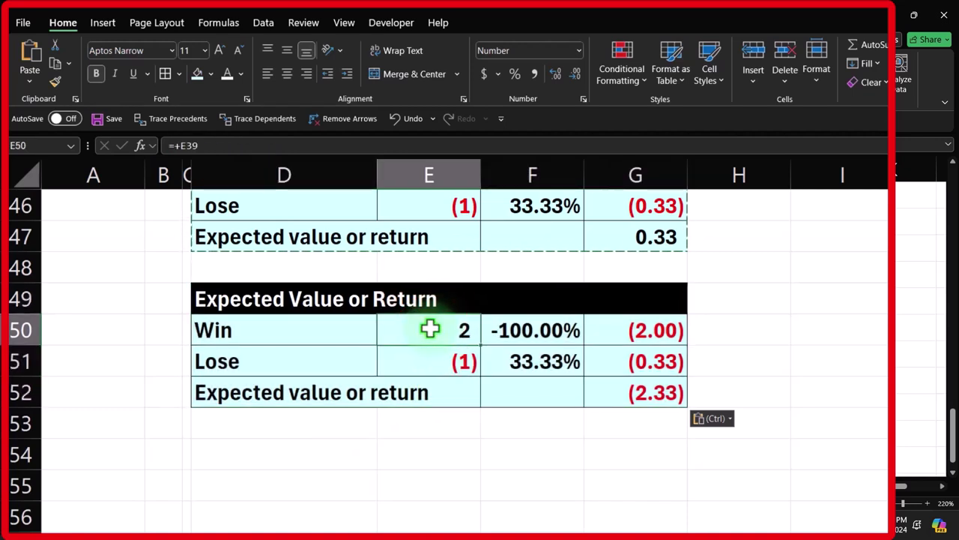
key(Right)
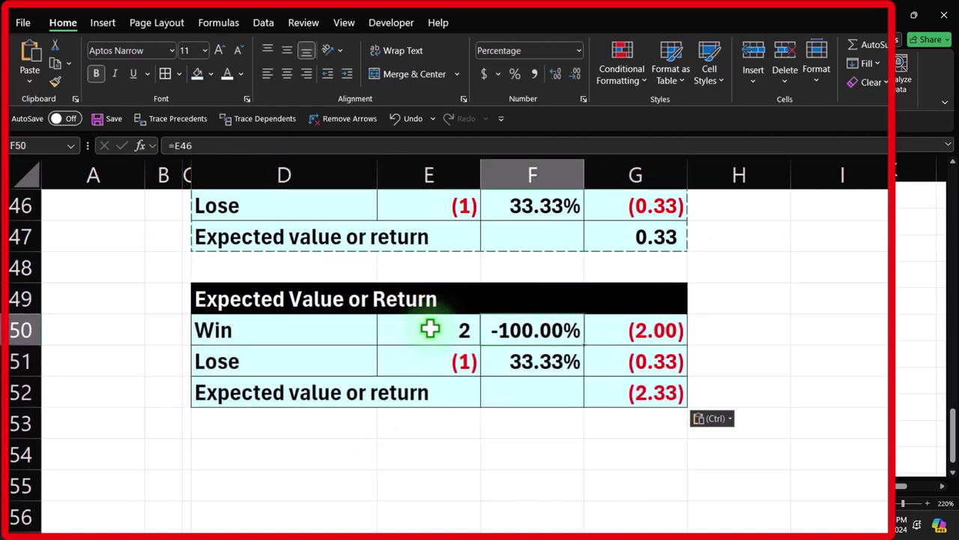
key(Left)
scroll(428, 340, up, 1)
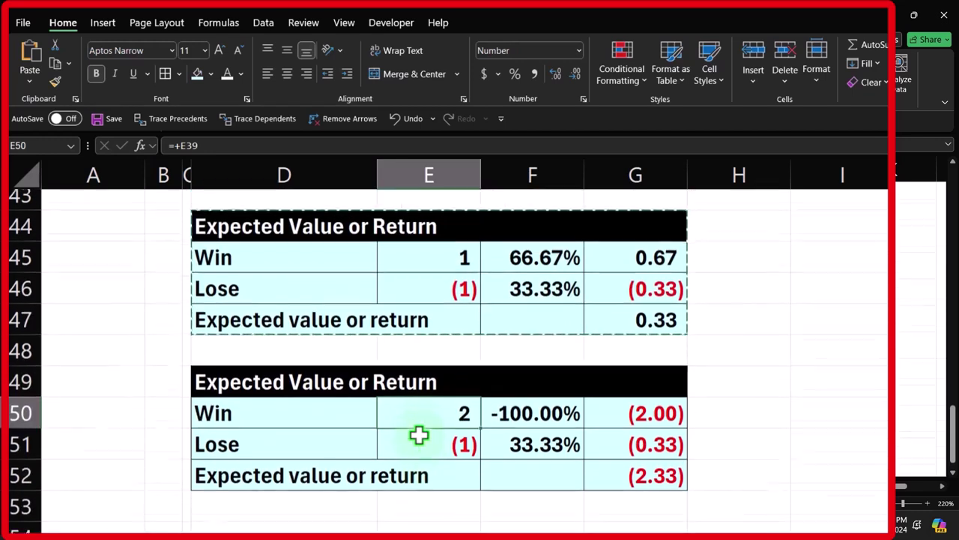
click(524, 424)
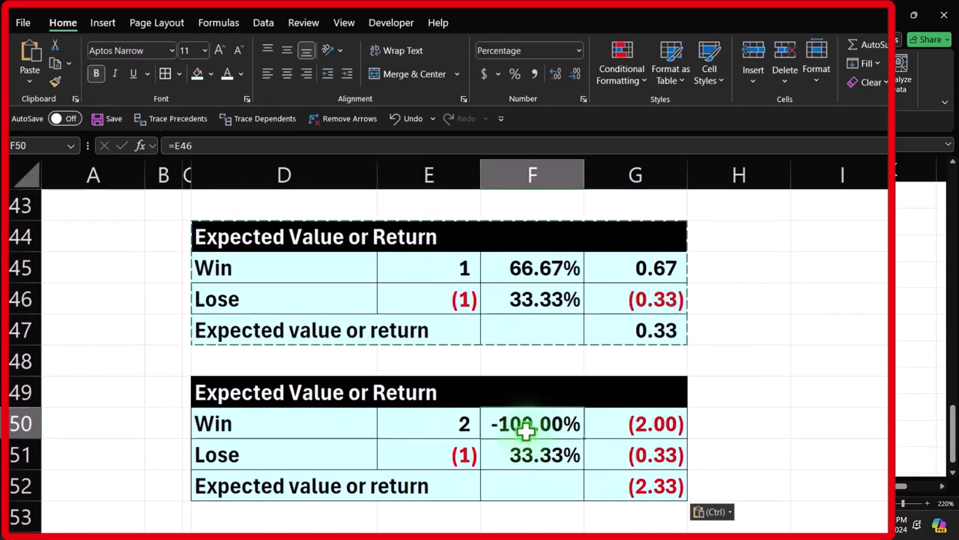
text(+)
key(Up)
key(Up)
key(Up)
key(Up)
key(Up)
key(Return)
Link the lose odds in F51 of the fourth Expected Value or Return table to F46.
text(+)
key(Up)
key(Up)
key(Up)
key(Up)
key(Up)
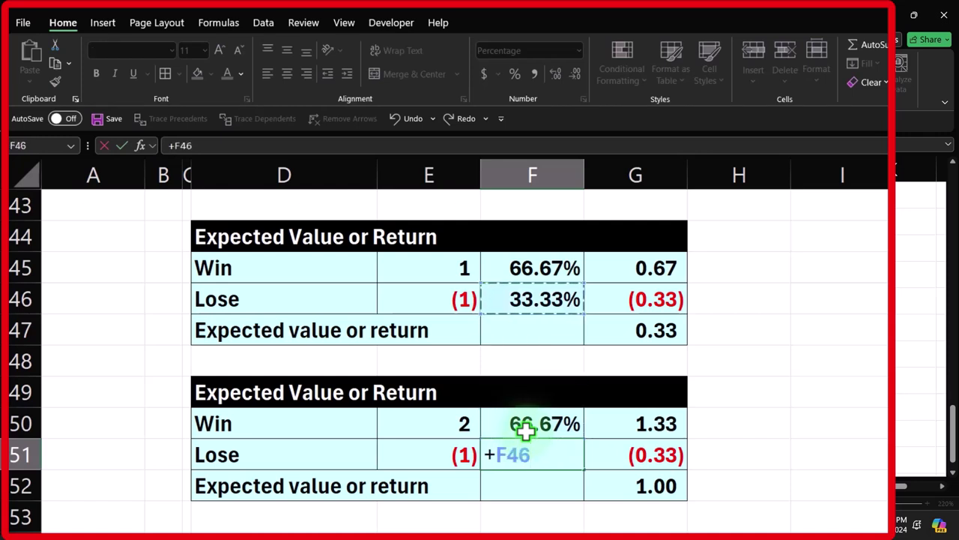
key(Return)
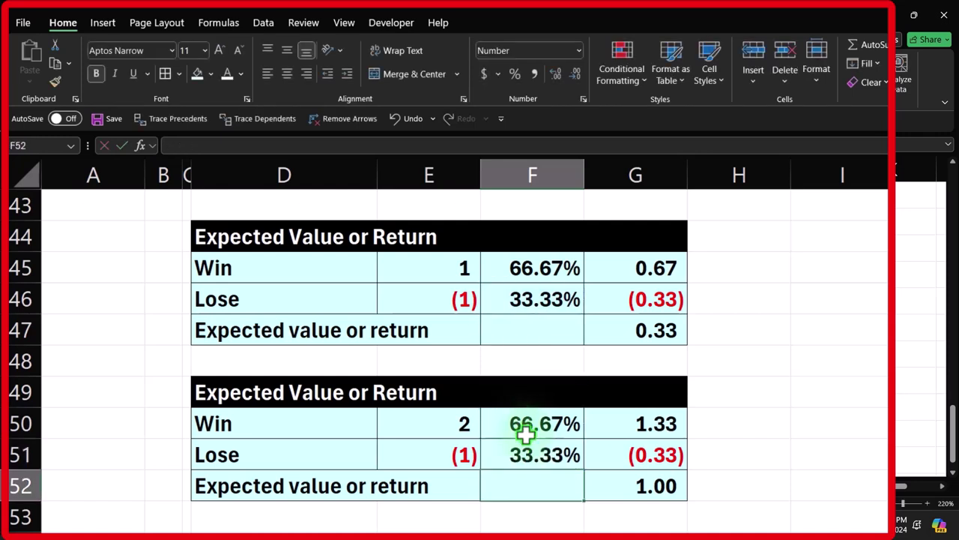
Examine the amounts, odds and total in the fourth Expected Value or Return table and compare G52 with G47.
click(442, 426)
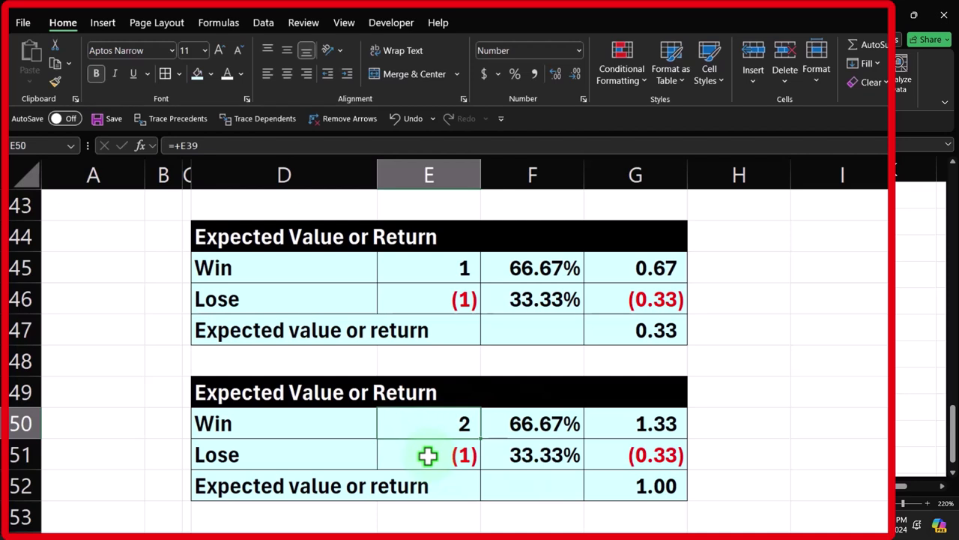
click(427, 456)
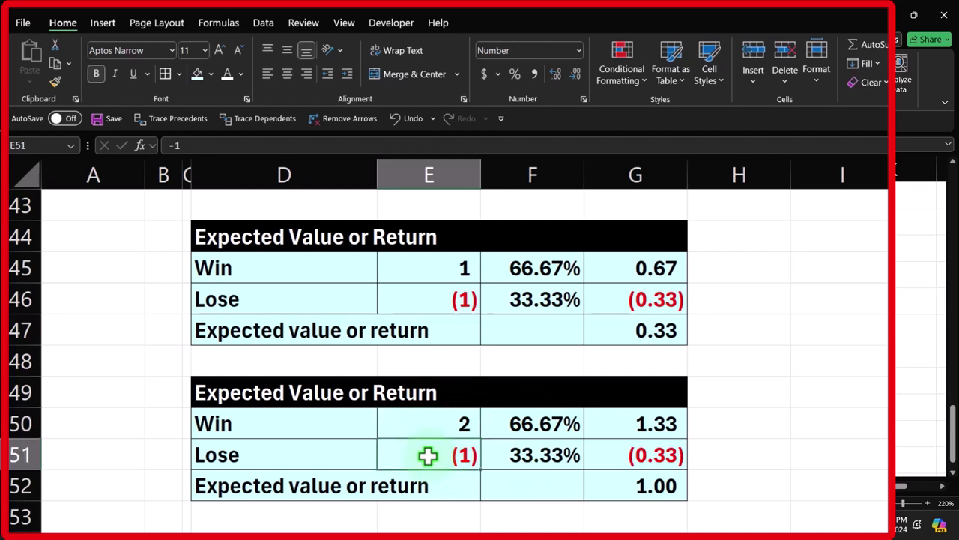
key(Up)
key(Right)
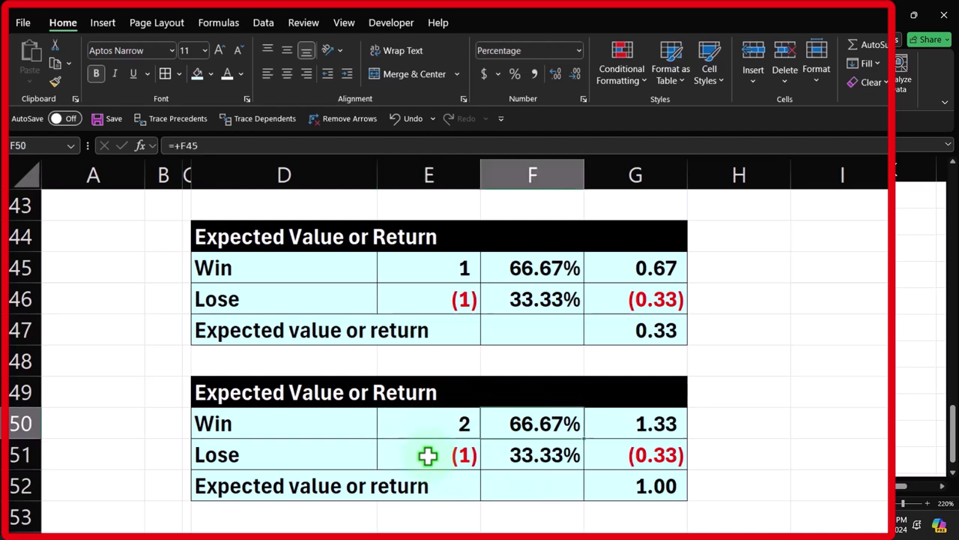
key(Right)
key(Down)
key(Down)
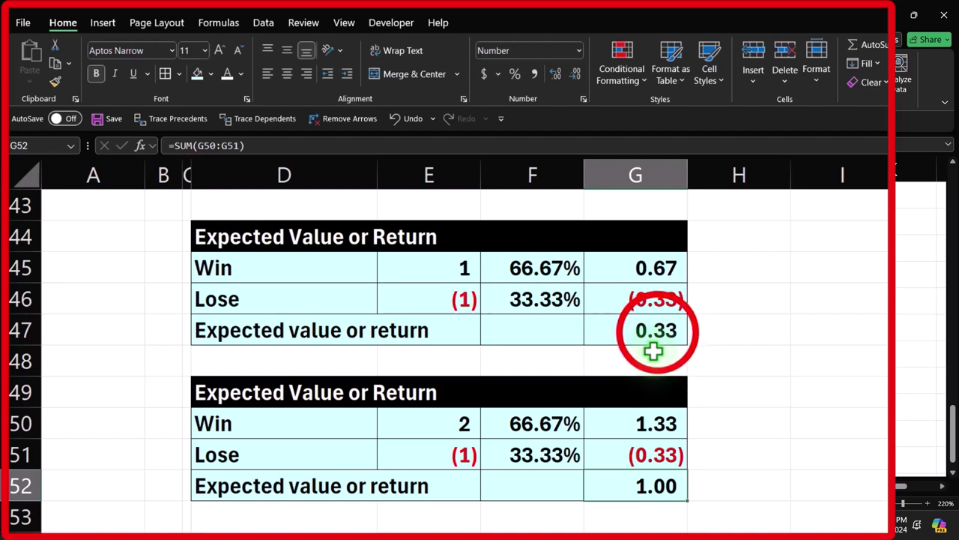
click(657, 332)
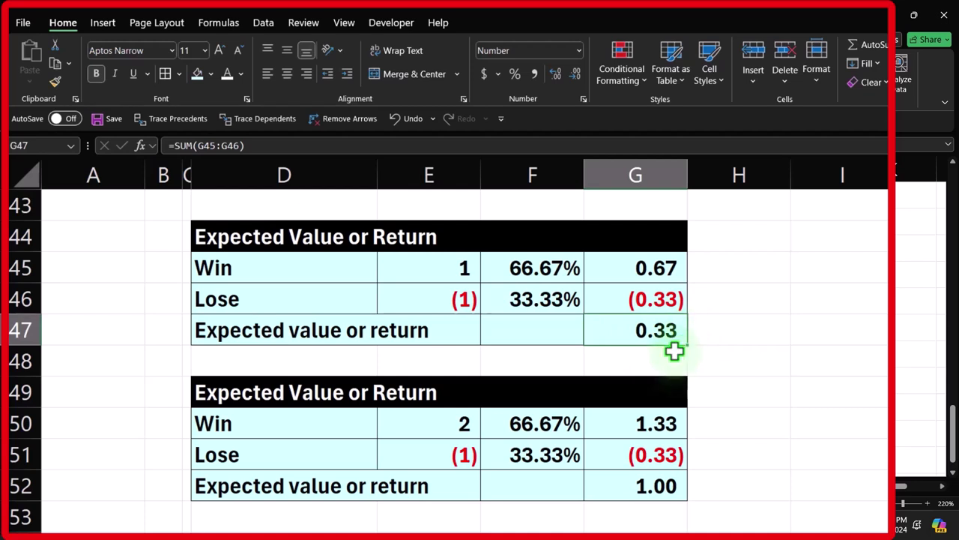
click(666, 487)
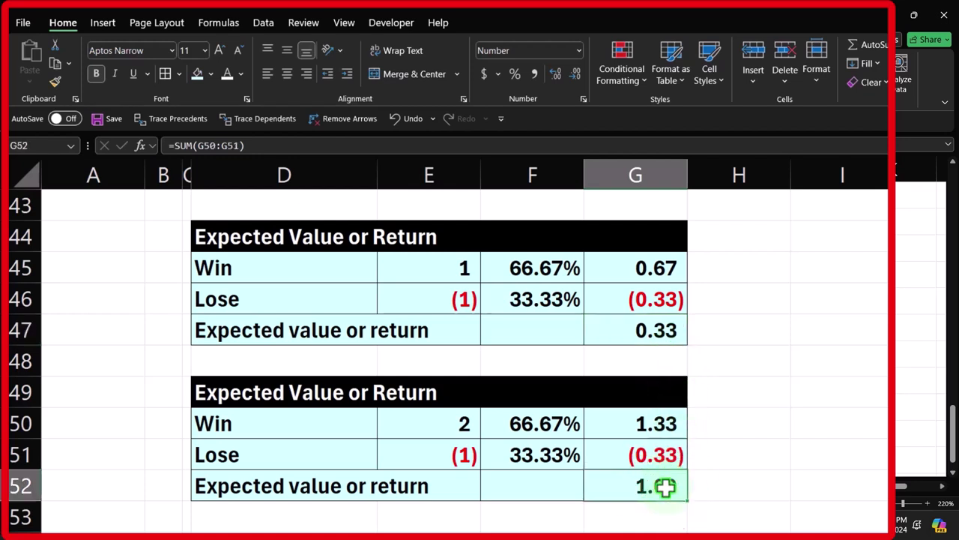
Enter the labels Favorable, Even or Fair and Unfavorable in D54:D56 below the fourth Expected Value or Return table.
scroll(665, 487, down, 1)
click(267, 454)
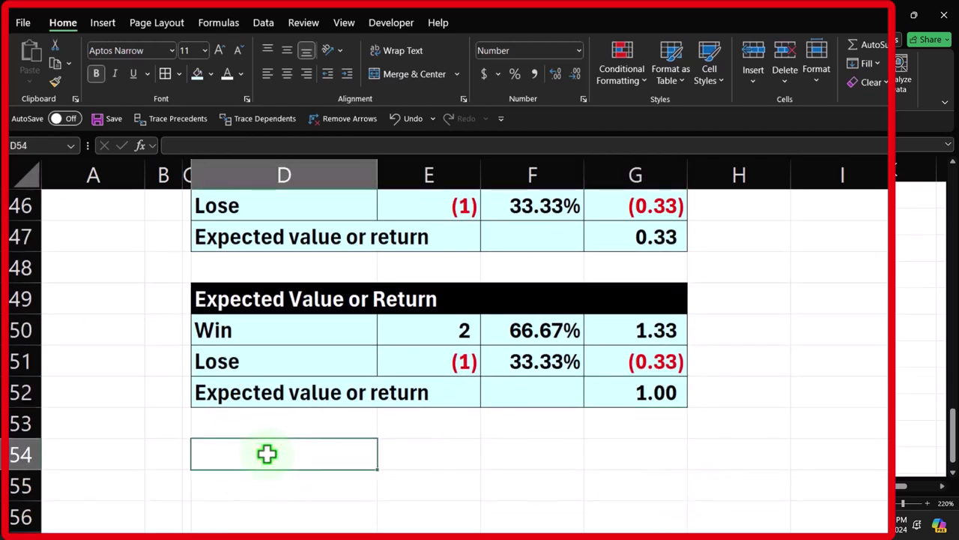
text(Favorable)
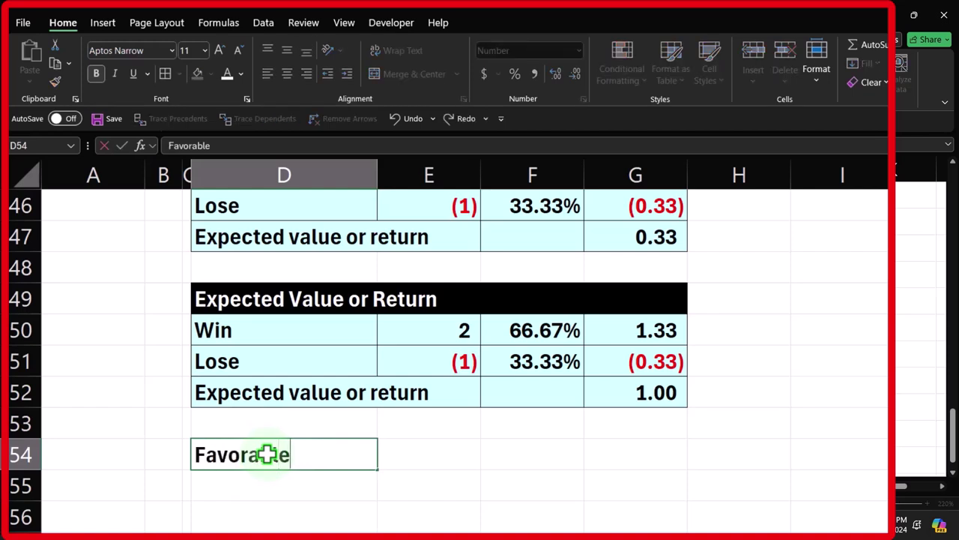
key(Return)
text(Even or )
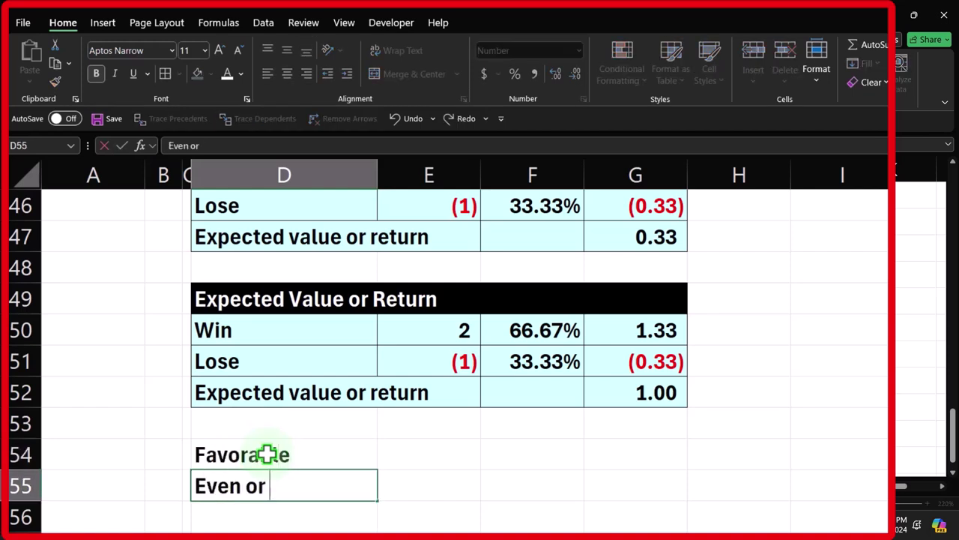
text(Fair)
key(Return)
text(Unfai)
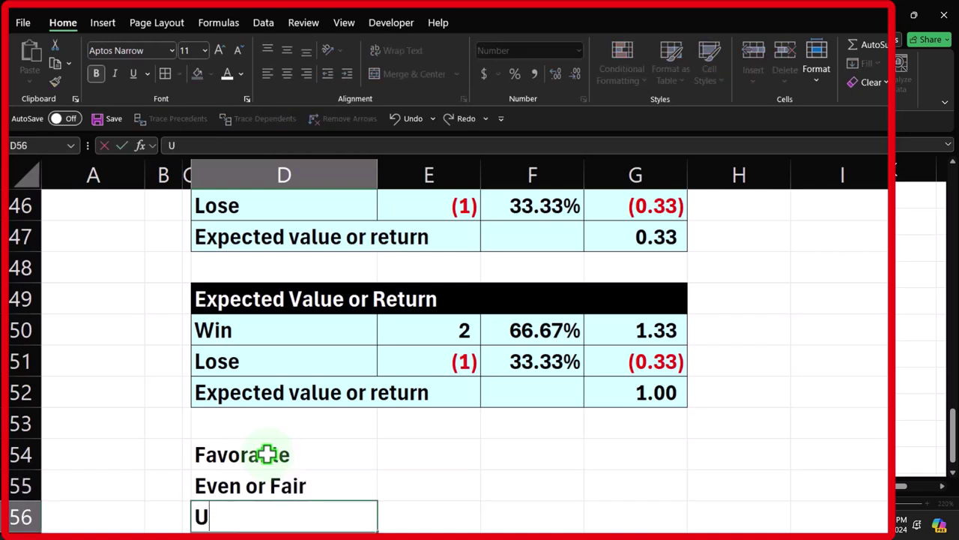
key(BackSpace)
text(a)
key(BackSpace)
text(vorable)
key(Return)
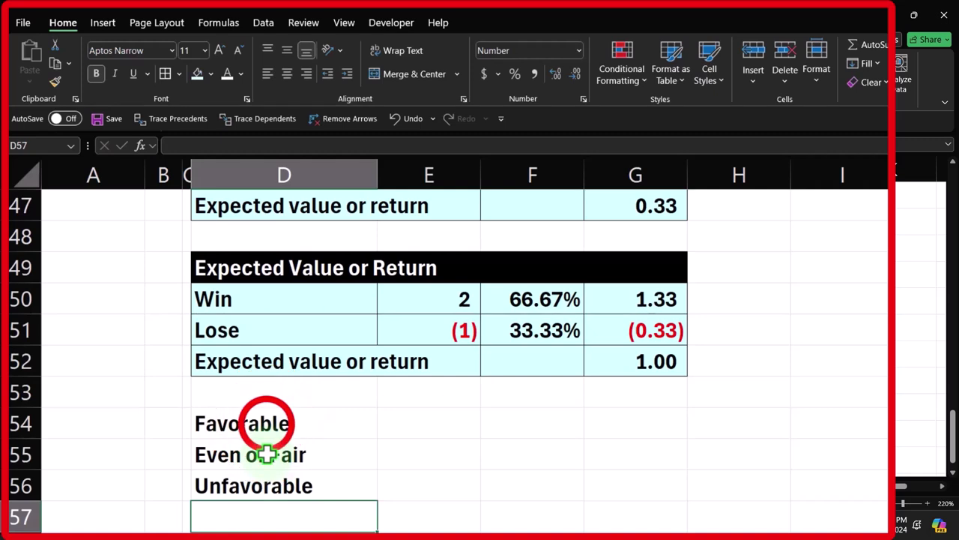
Color-code the label cells with a green fill for Favorable, orange for Even or Fair and red for Unfavorable.
click(266, 422)
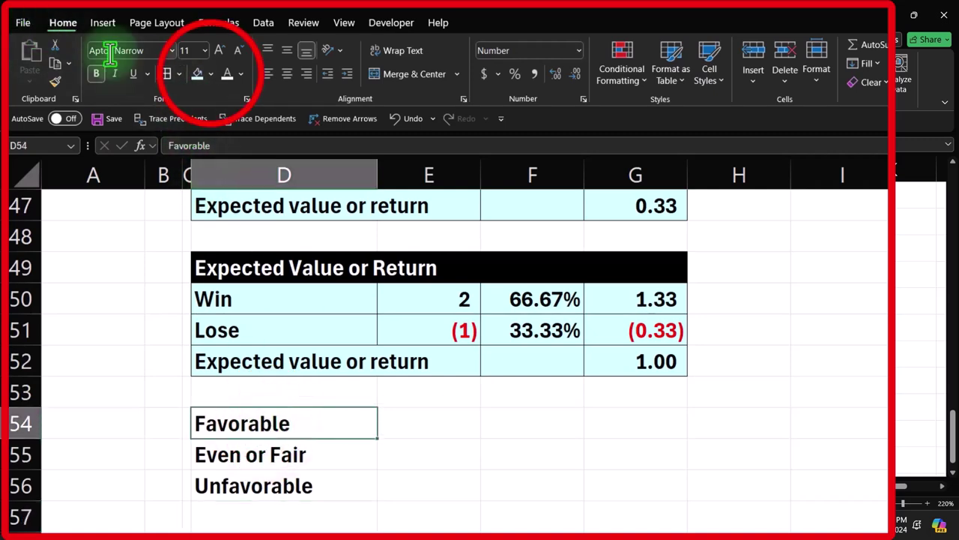
click(211, 73)
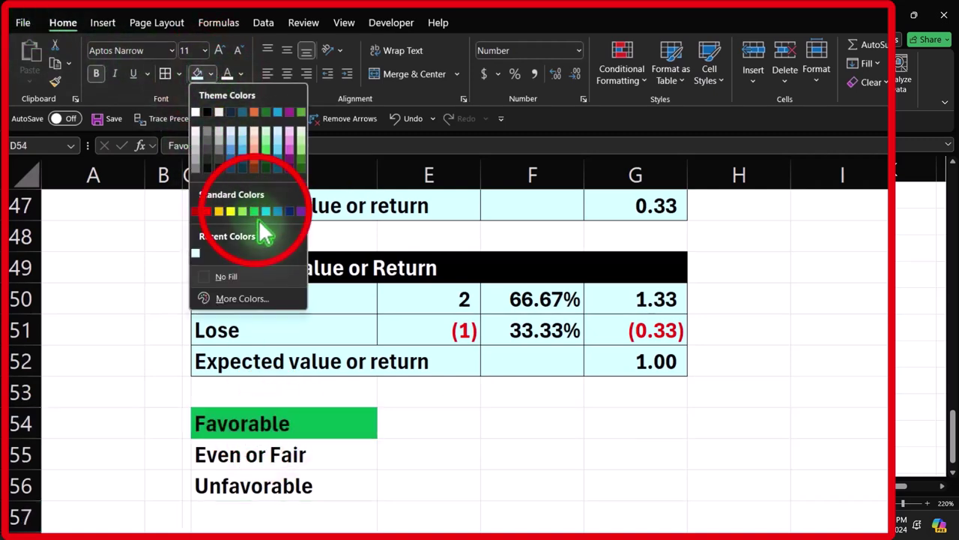
click(256, 212)
click(314, 455)
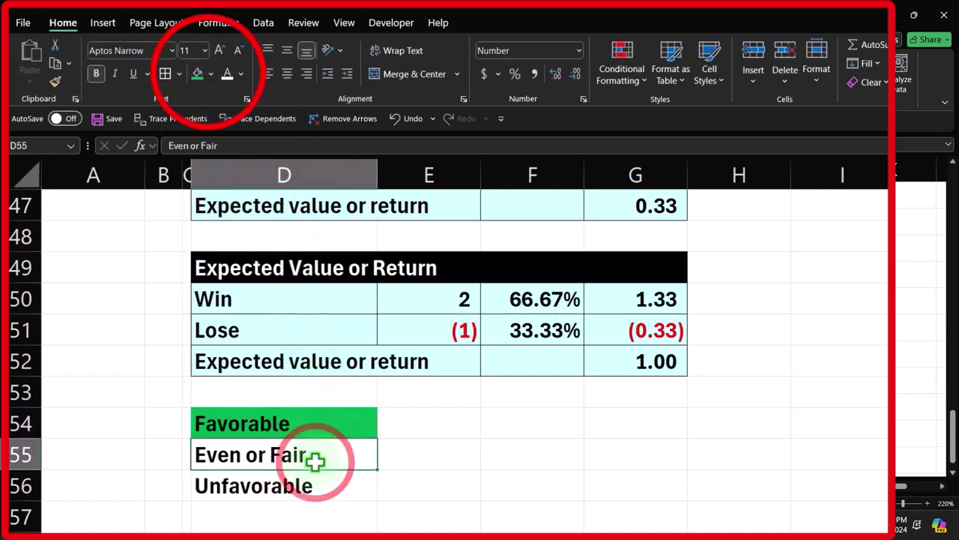
click(211, 73)
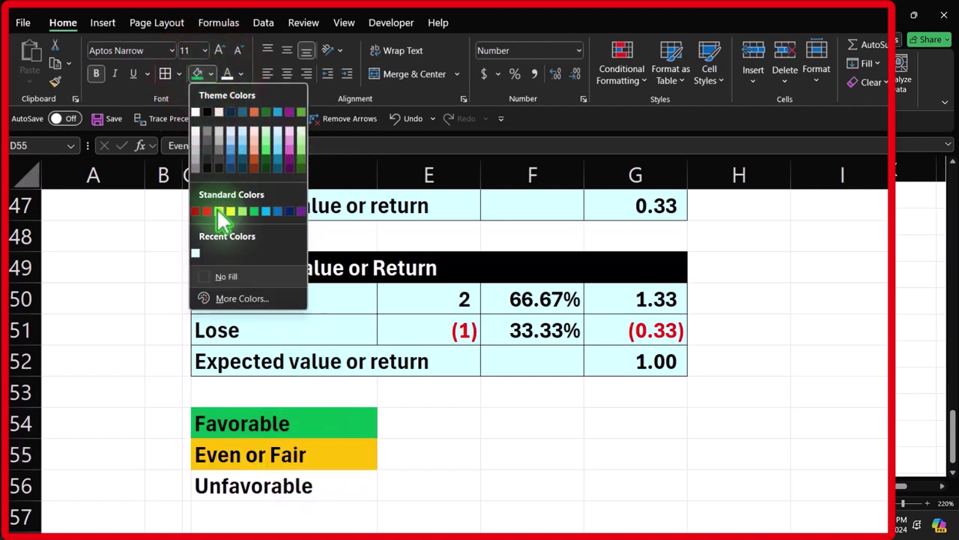
click(255, 111)
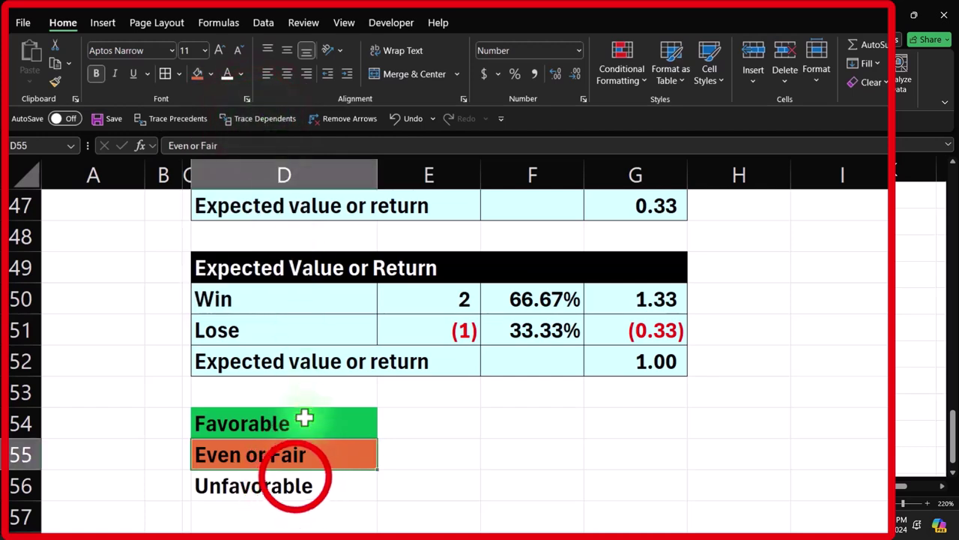
click(295, 485)
click(211, 73)
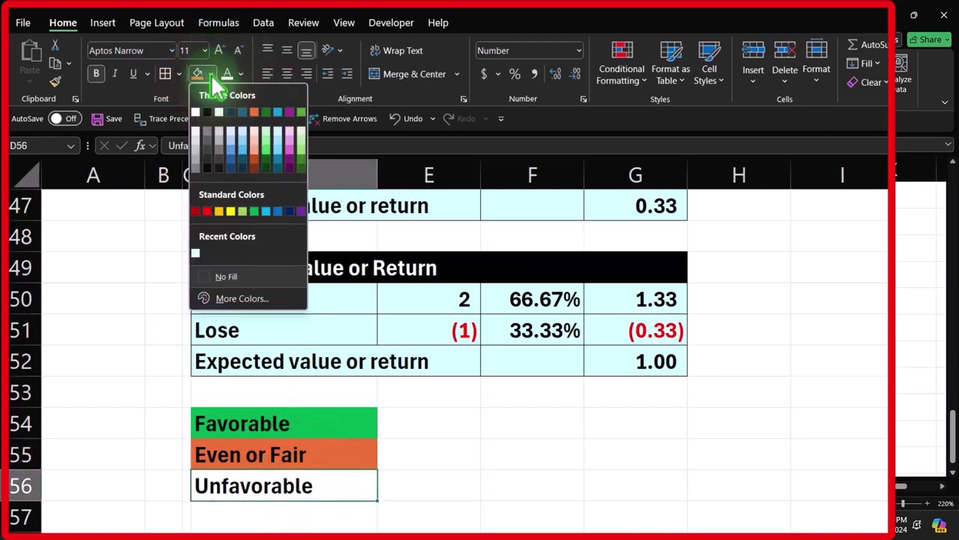
click(206, 211)
Make the text of the three colored labels in D54:D56 white.
click(269, 425)
drag(268, 425, 281, 483)
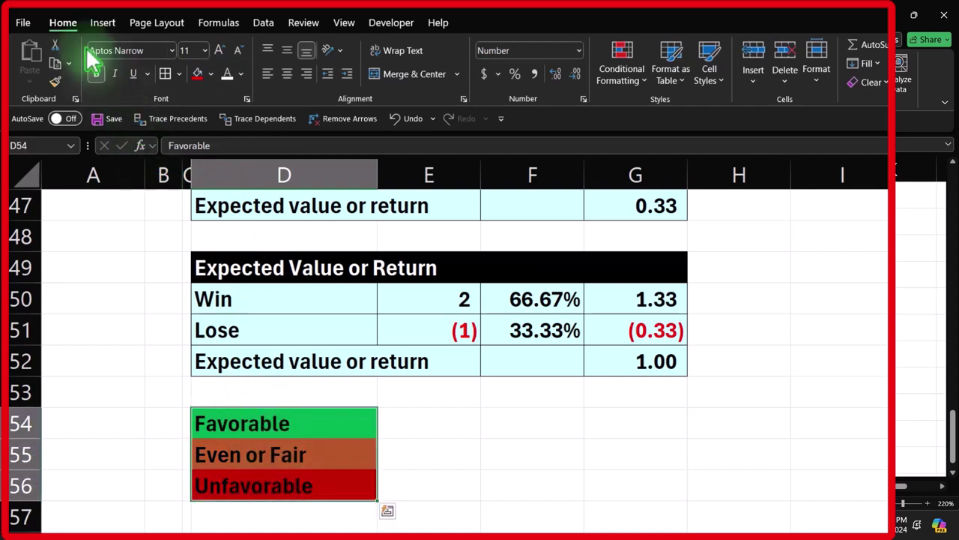
click(227, 73)
click(567, 389)
Compare the win and lose amounts in E45:E46 and the expected returns in G47 and G52 with the Favorable, Even or Fair and Unfavorable labels.
click(349, 424)
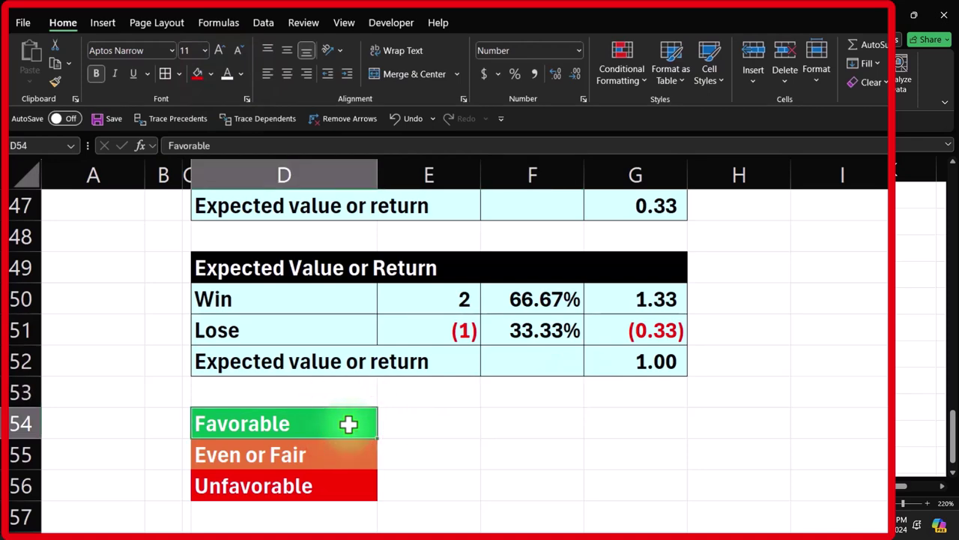
click(646, 366)
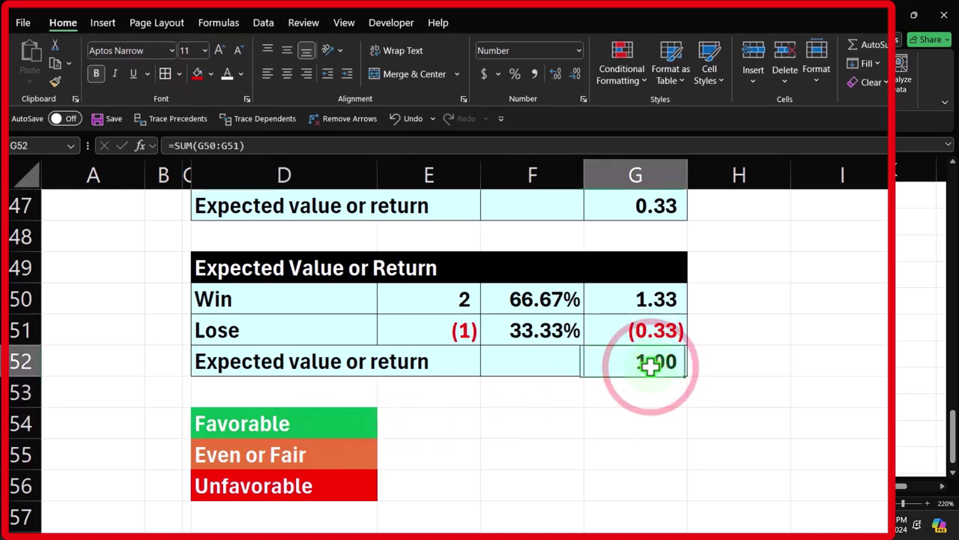
scroll(649, 365, up, 2)
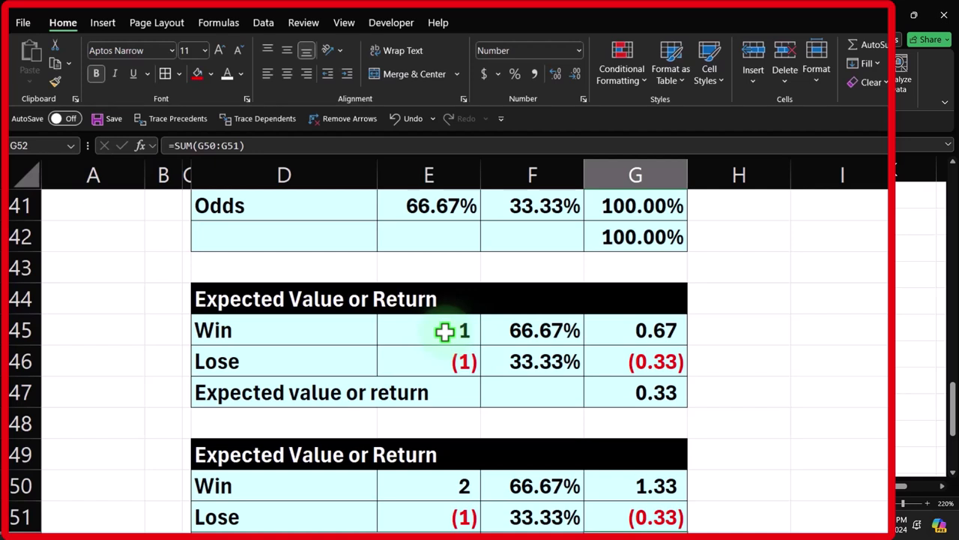
drag(444, 332, 439, 353)
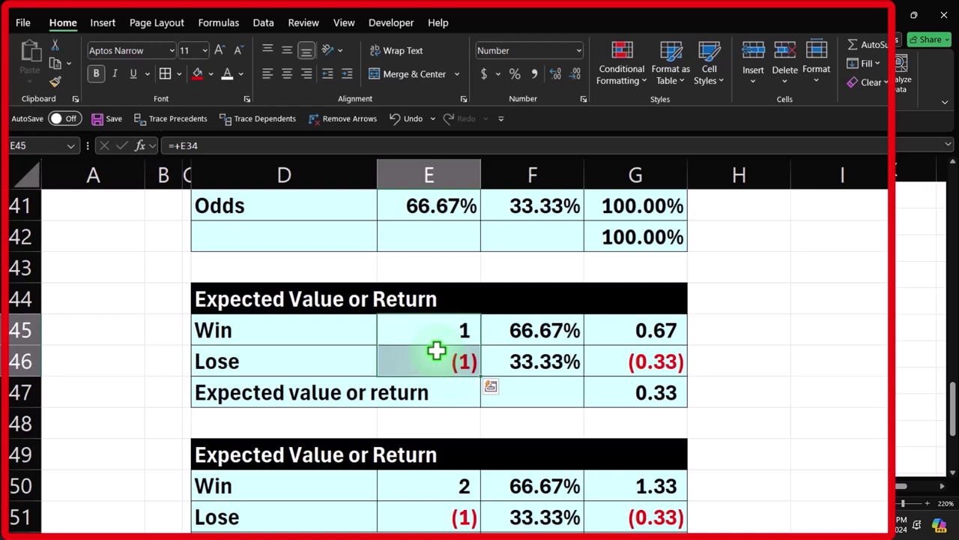
click(597, 388)
drag(460, 334, 456, 359)
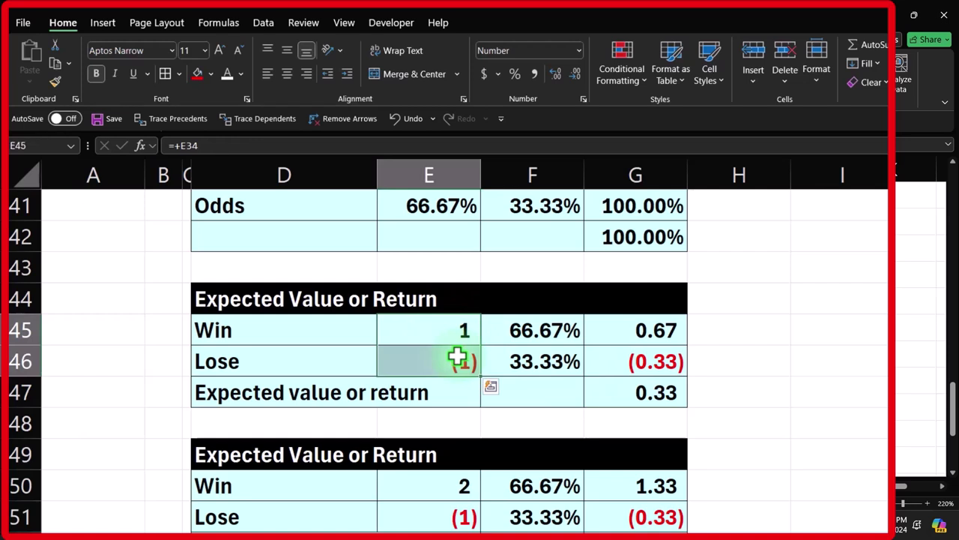
click(656, 388)
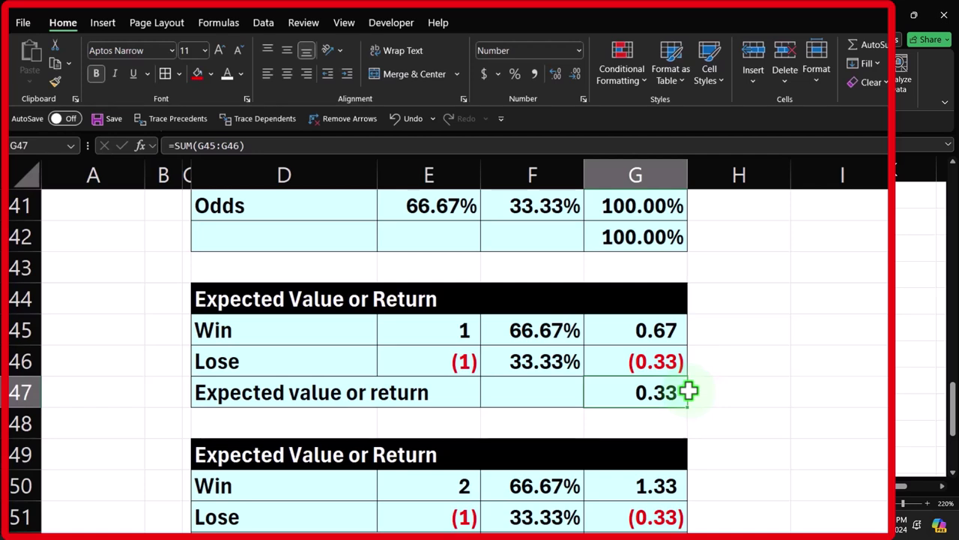
scroll(688, 390, down, 2)
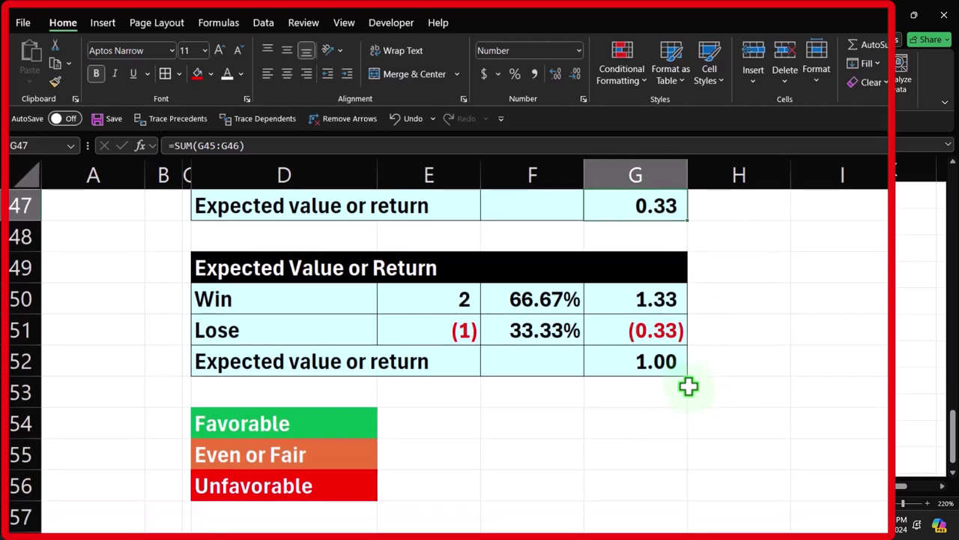
click(317, 457)
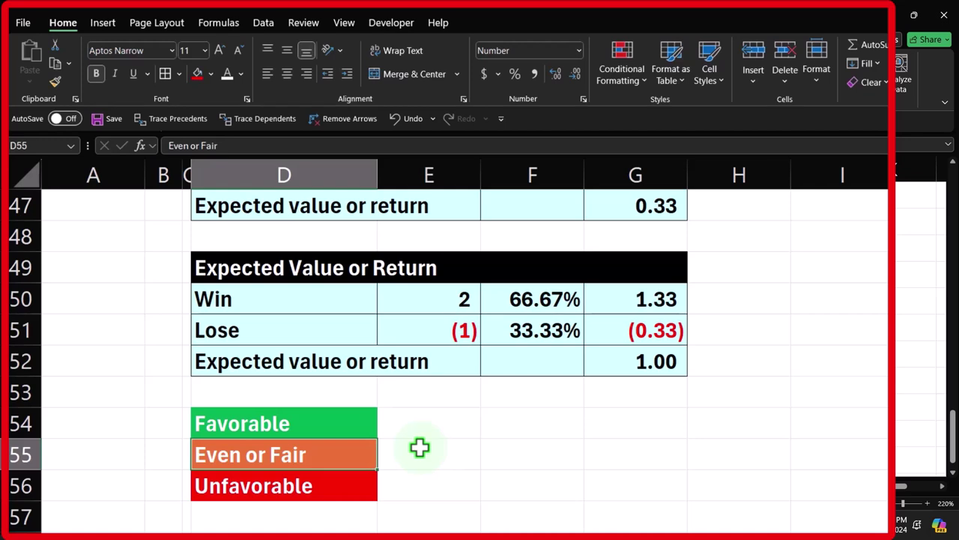
click(375, 485)
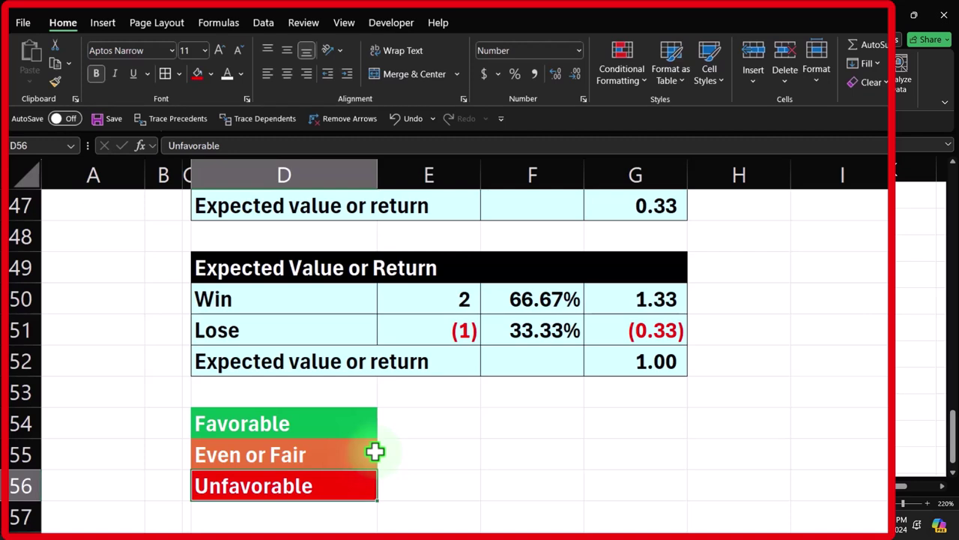
key(Up)
key(Up)
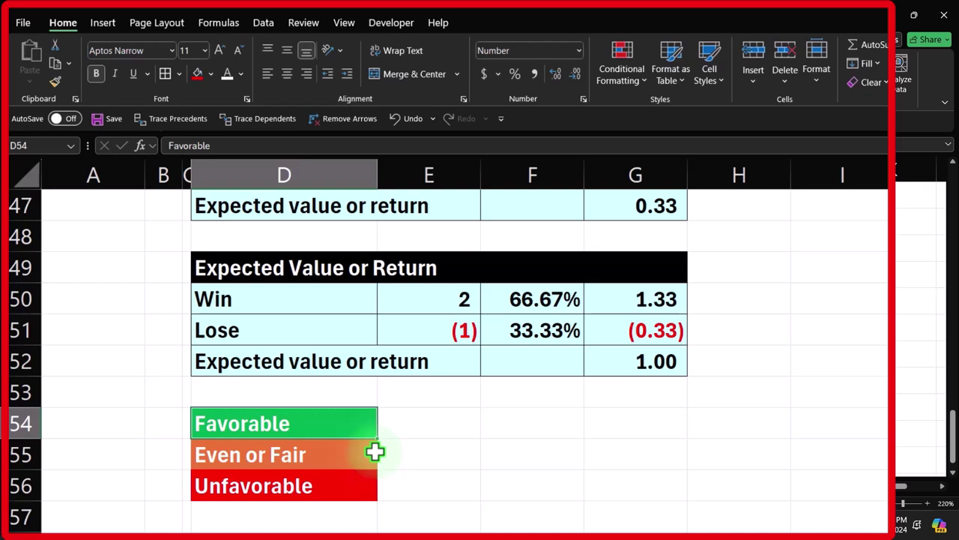
Examine the three colored outcome labels in D54:D56 against the expected return in G52, and review the earlier Expected Value or Return tables above.
drag(330, 424, 333, 477)
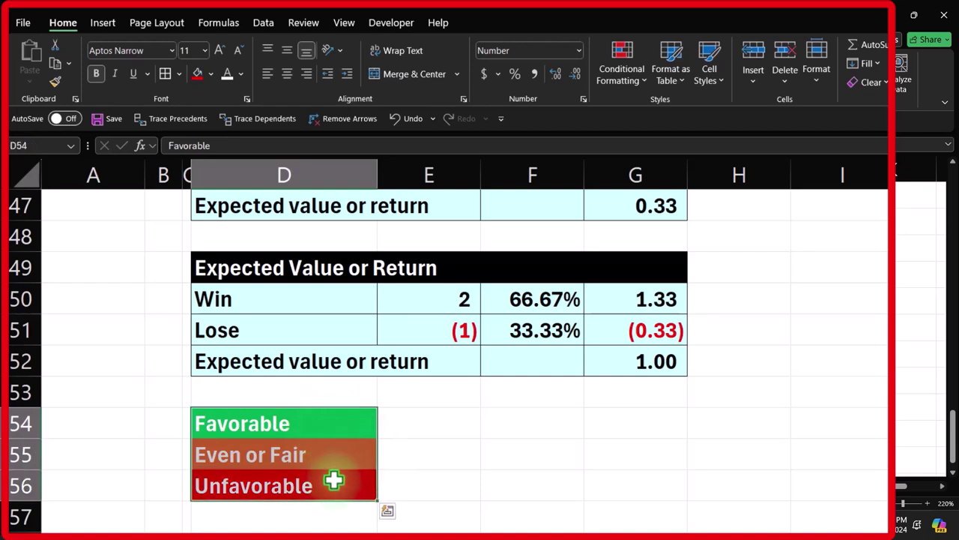
click(641, 363)
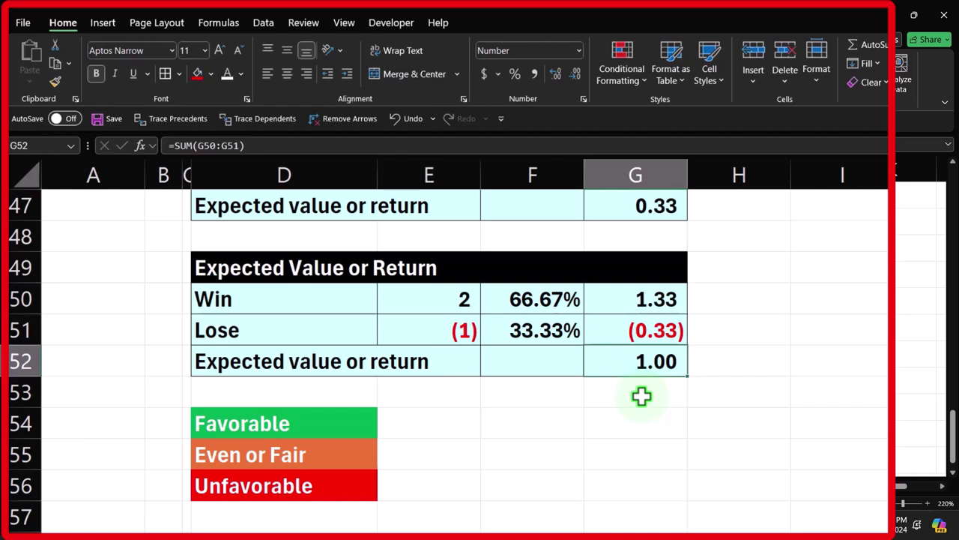
click(349, 484)
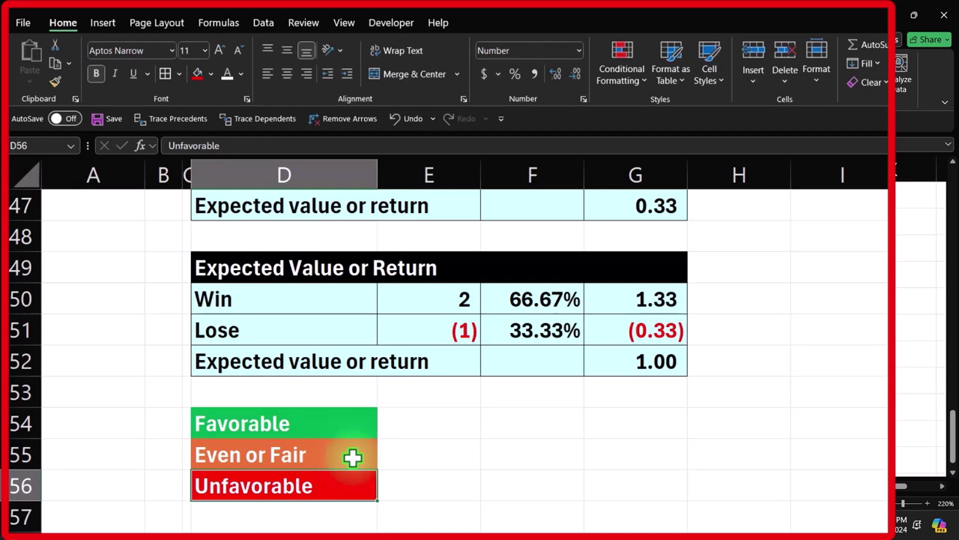
click(462, 493)
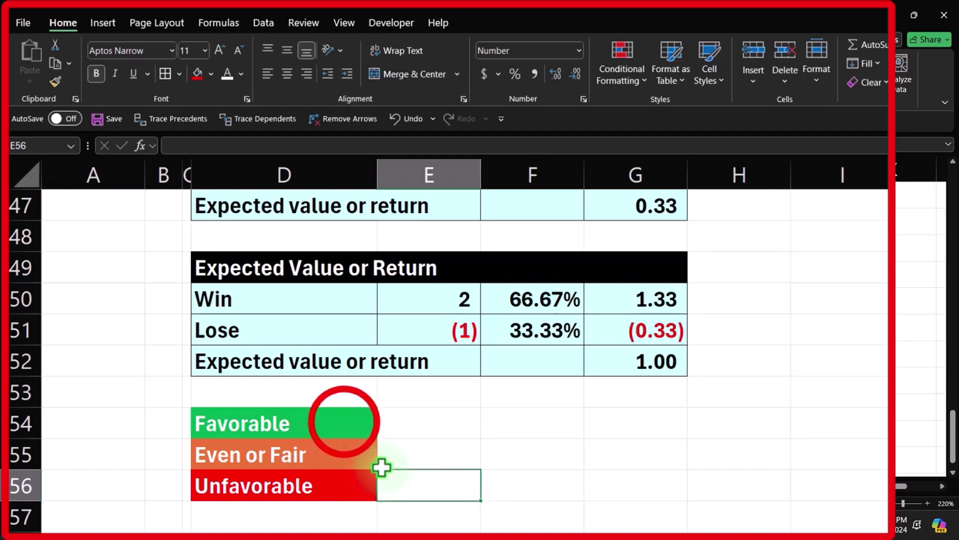
click(343, 422)
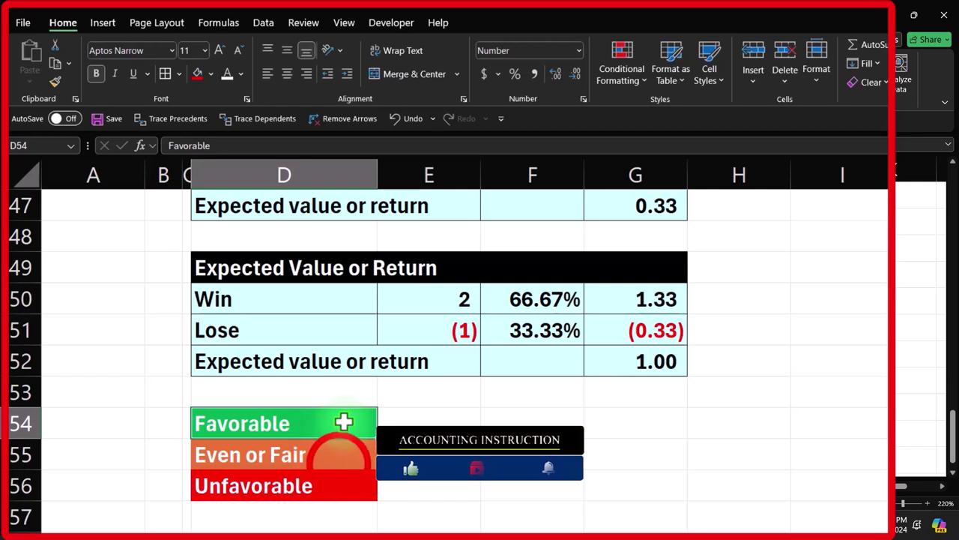
click(338, 463)
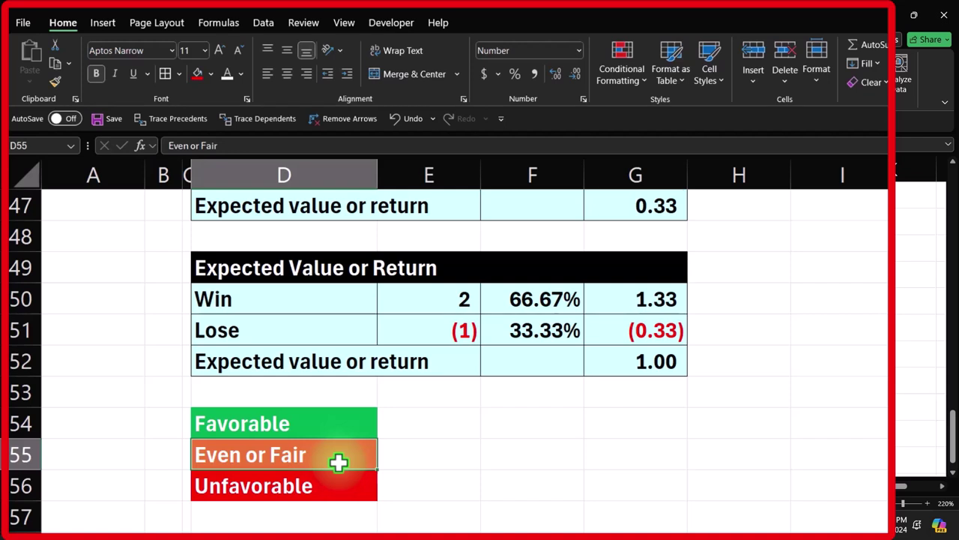
click(535, 456)
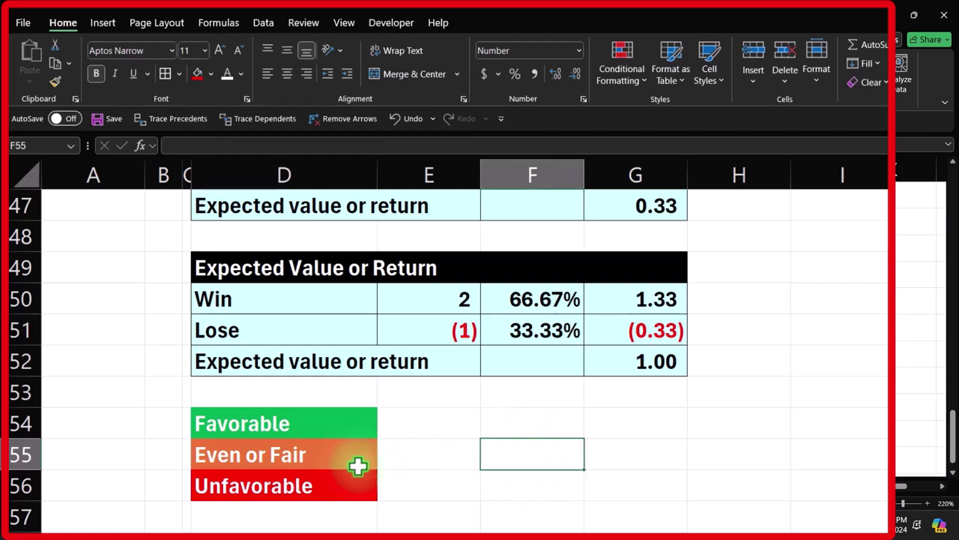
scroll(551, 354, up, 3)
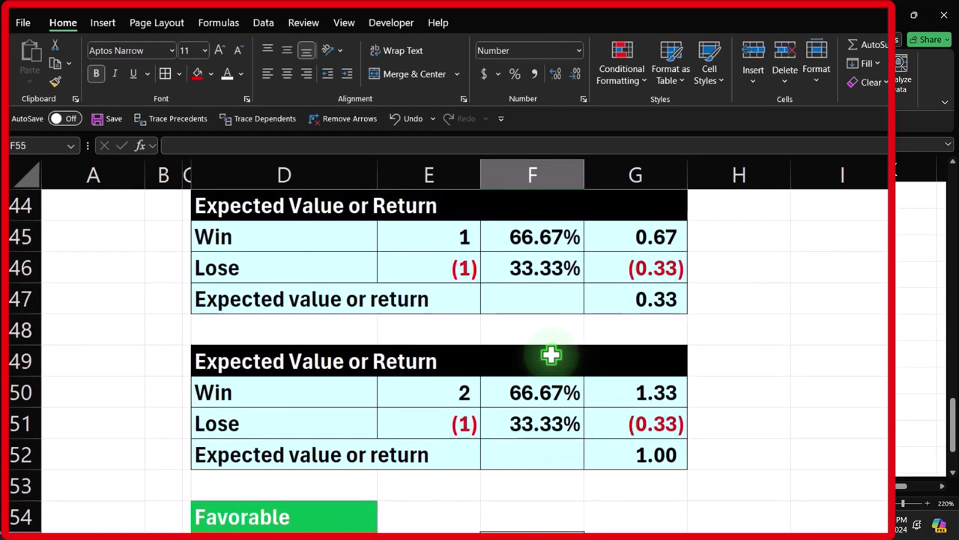
scroll(497, 359, up, 12)
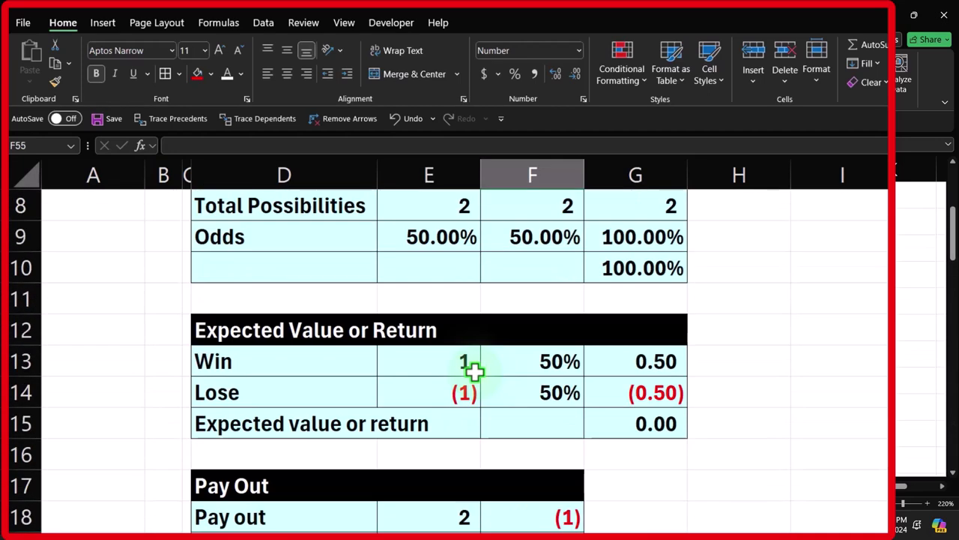